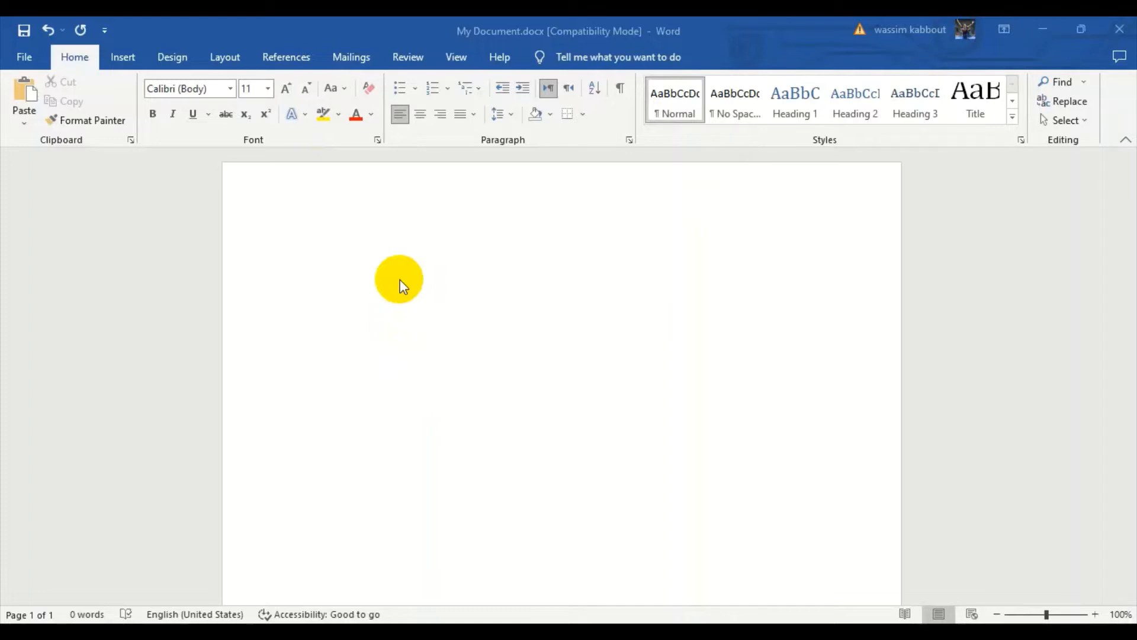
click(373, 274)
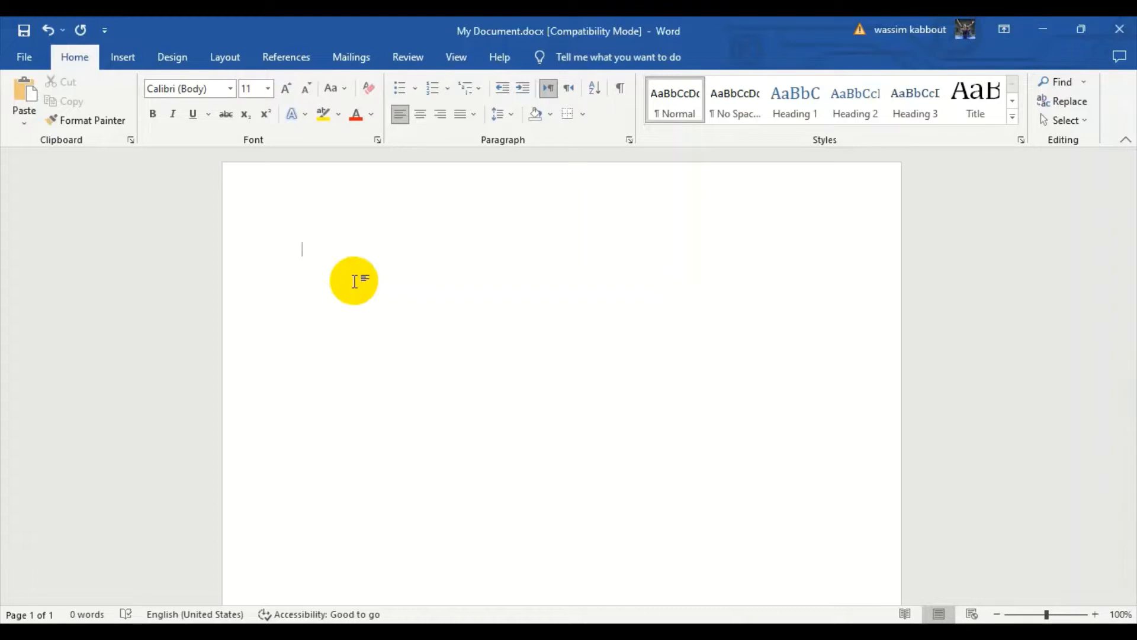
text(=)
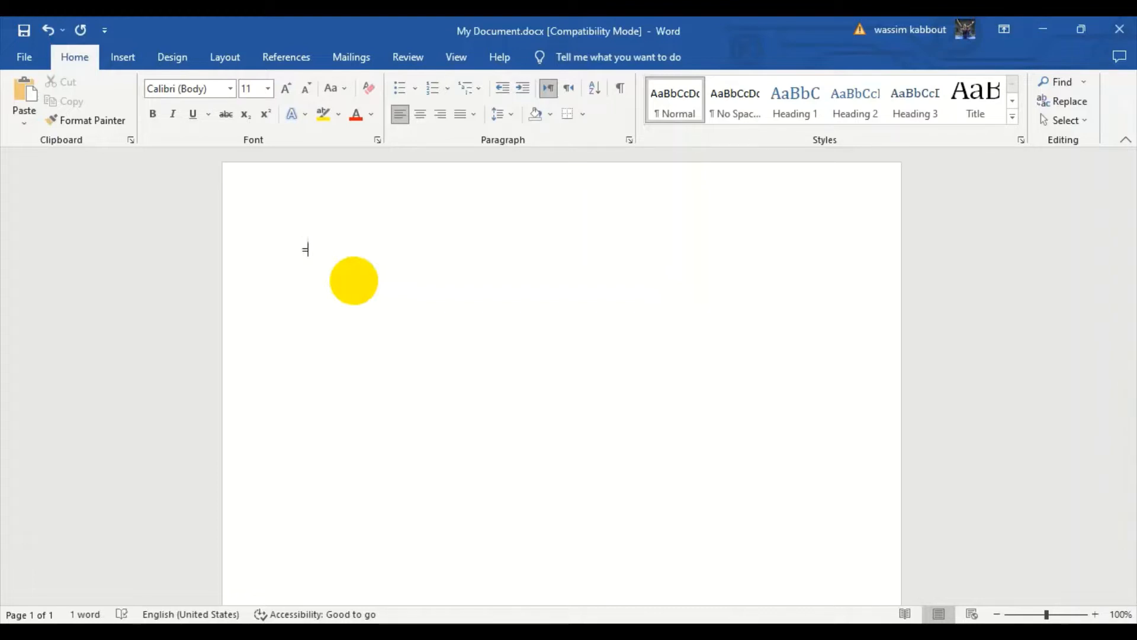
click(354, 281)
key(BackSpace)
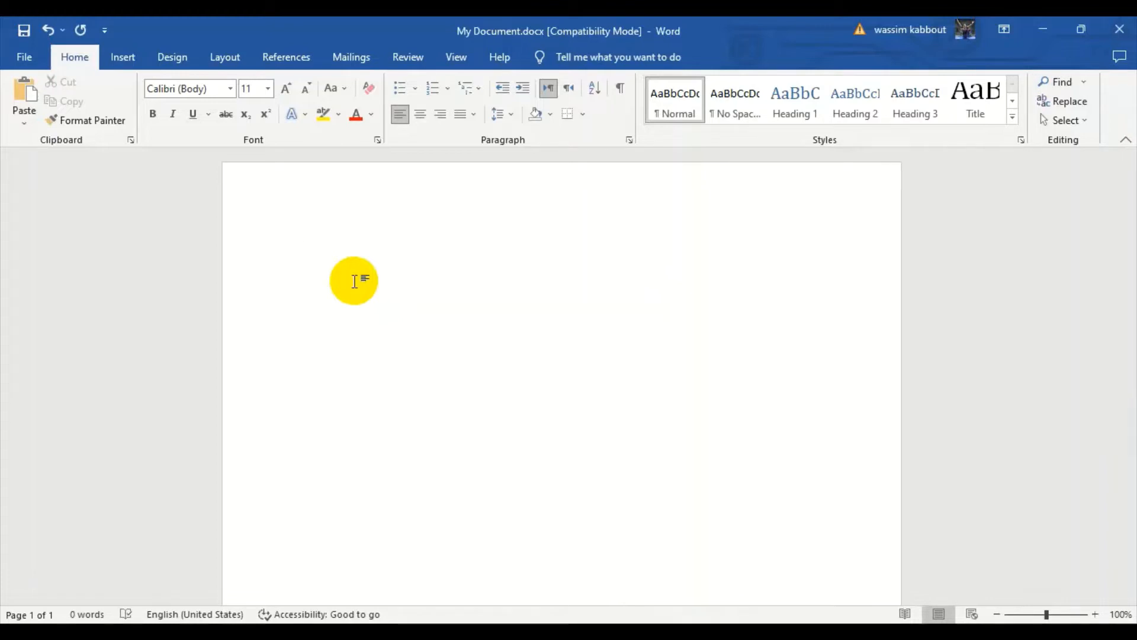
Generate two paragraphs of three-sentence sample text in the blank document with =rand(2,3).
text(=)
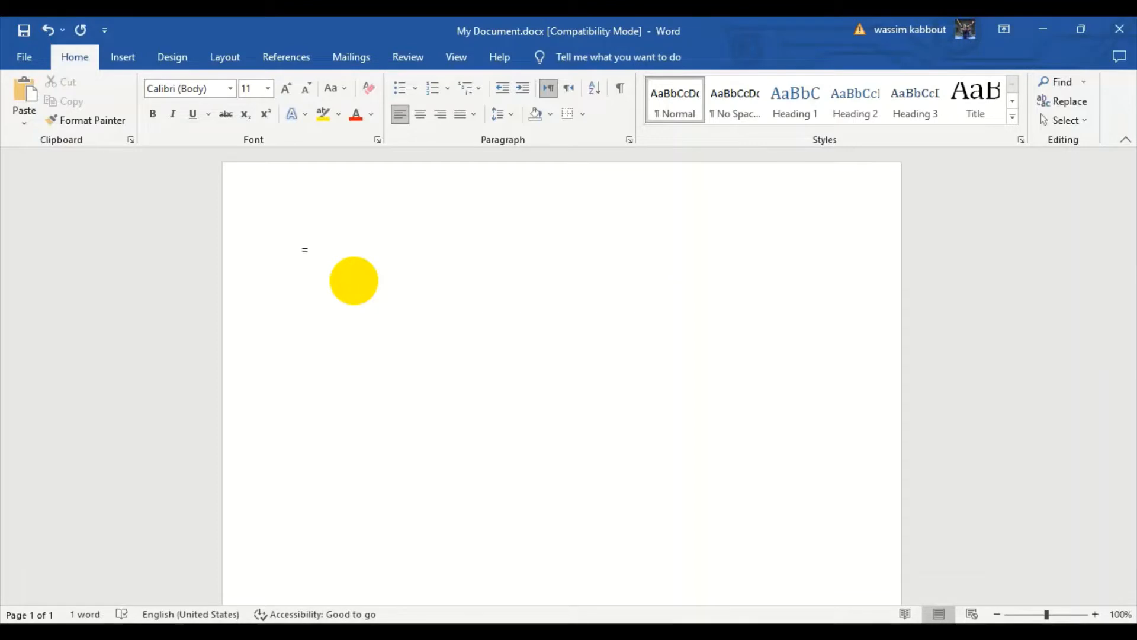
text(rand()
text(2,)
text(3)
text())
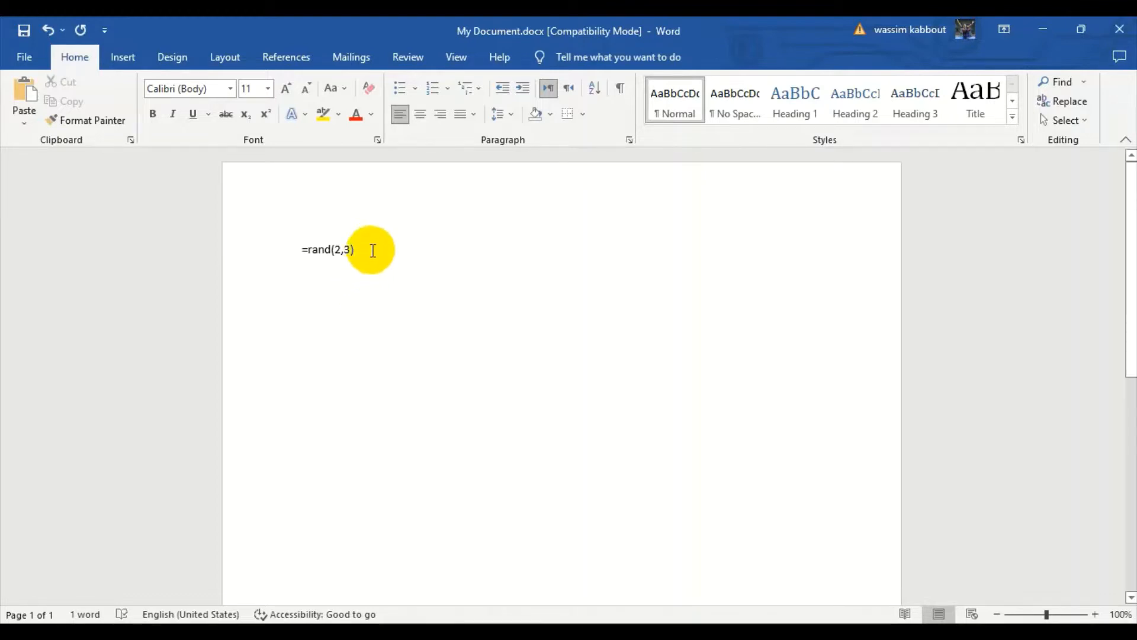
key(Return)
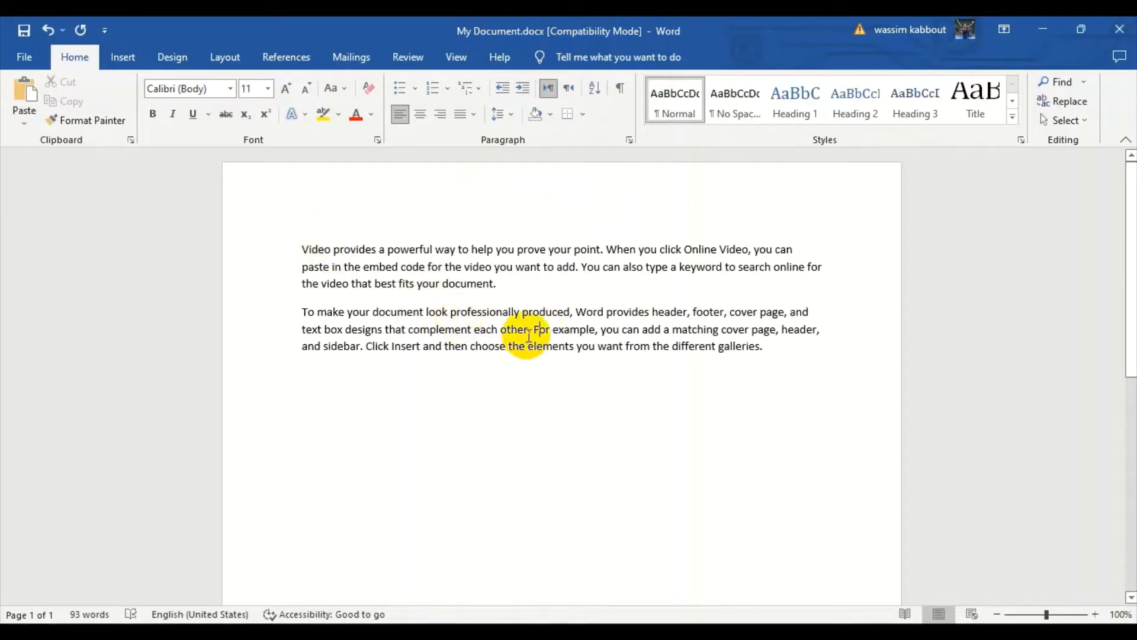
Undo the sample text generation and delete the =rand(2,3) formula from the page.
key(ctrl+z)
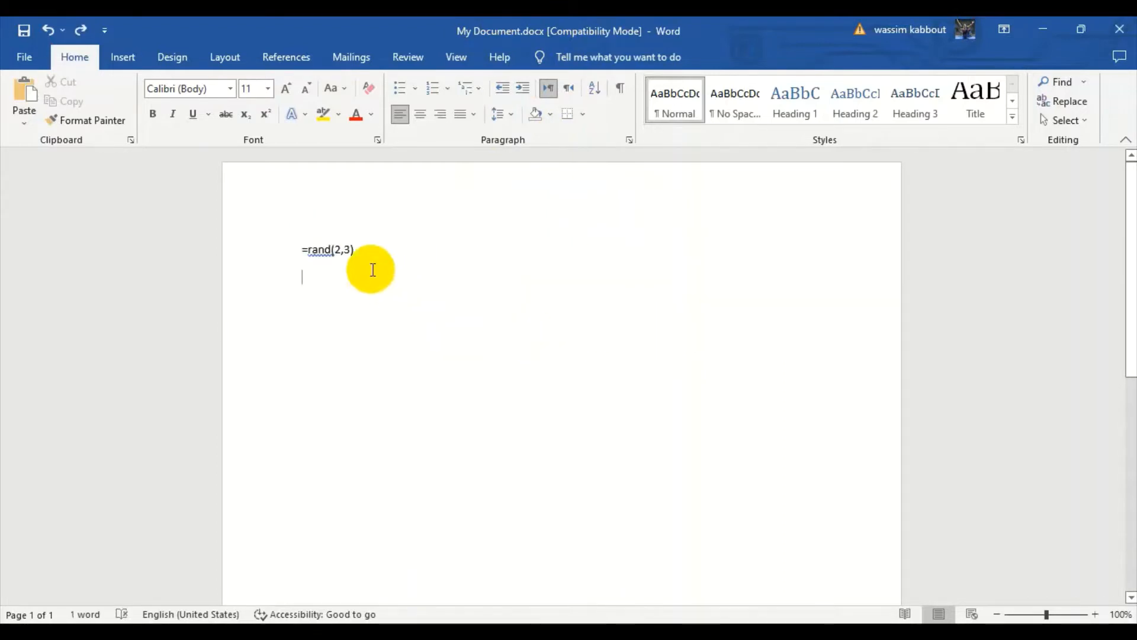
click(277, 236)
key(Delete)
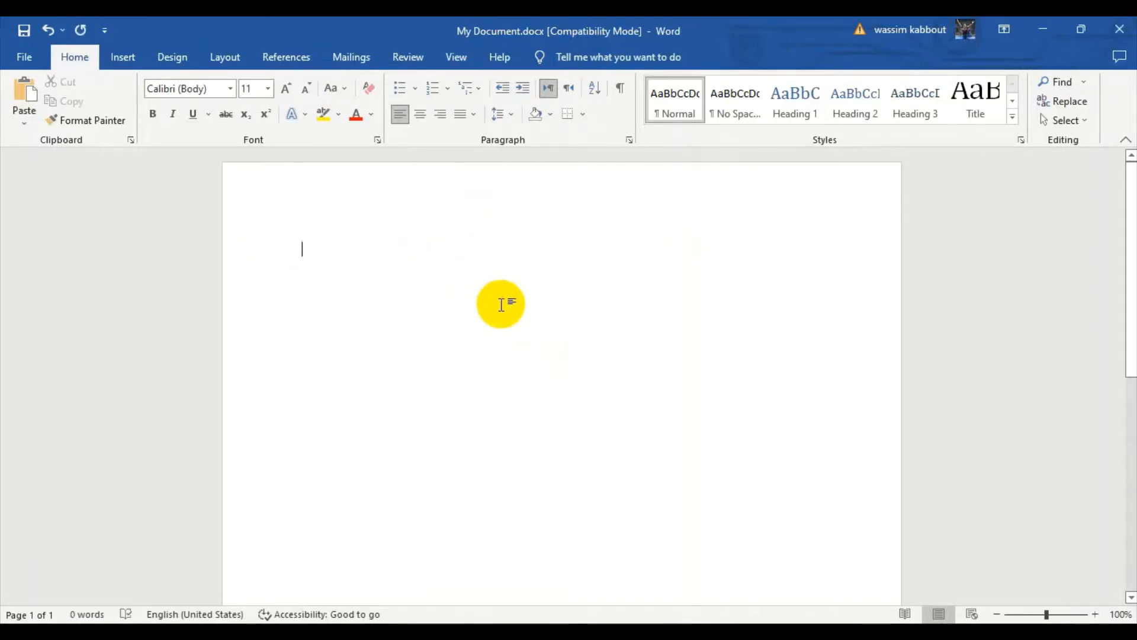
Generate three paragraphs of three-sentence sample text in the empty document with =rand(3,3).
text(=)
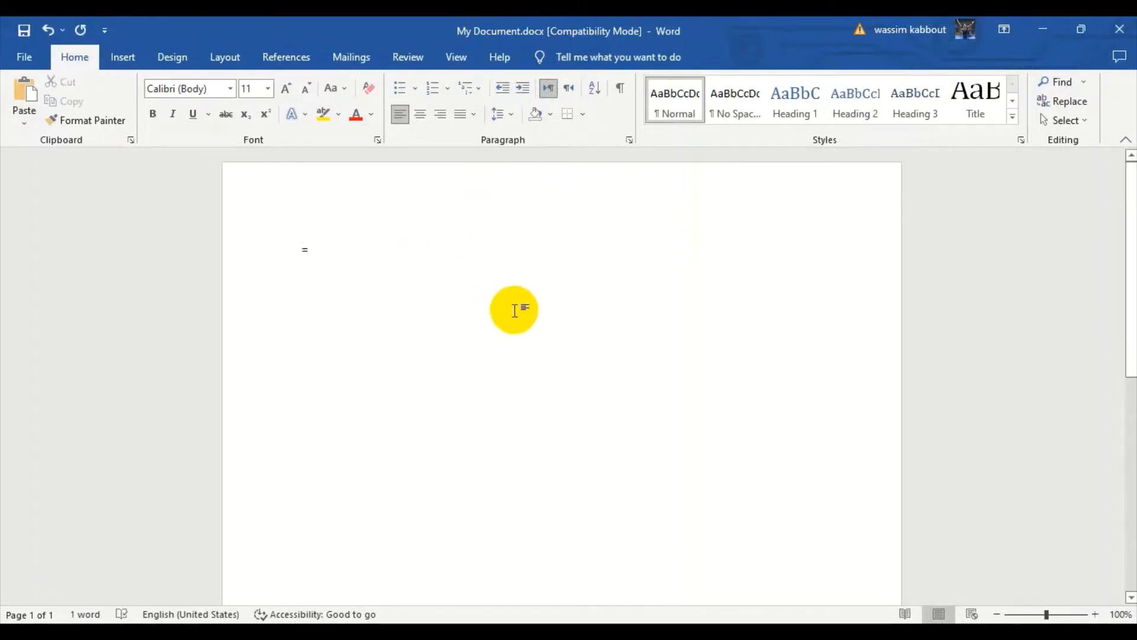
text(rand)
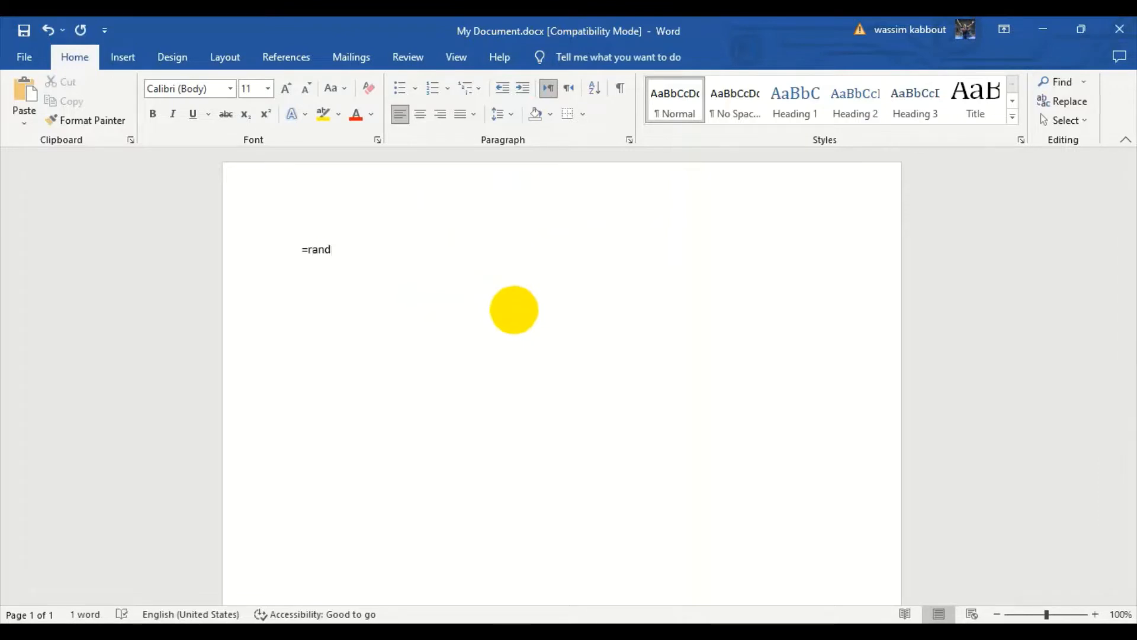
text((3,3))
key(Return)
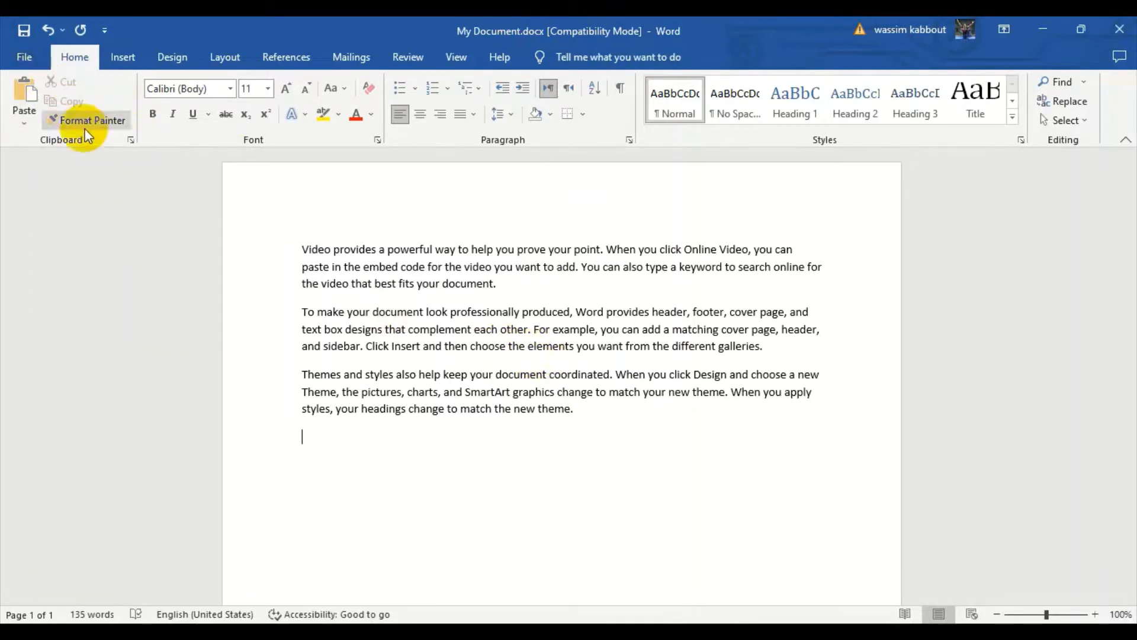
click(126, 120)
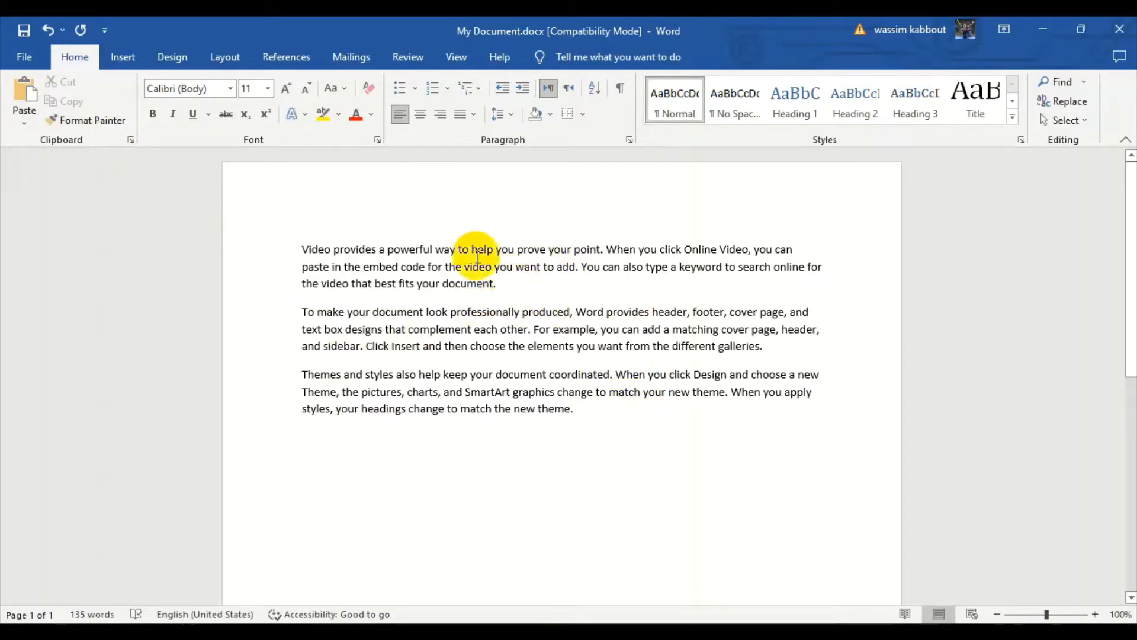
click(505, 285)
drag(505, 285, 316, 252)
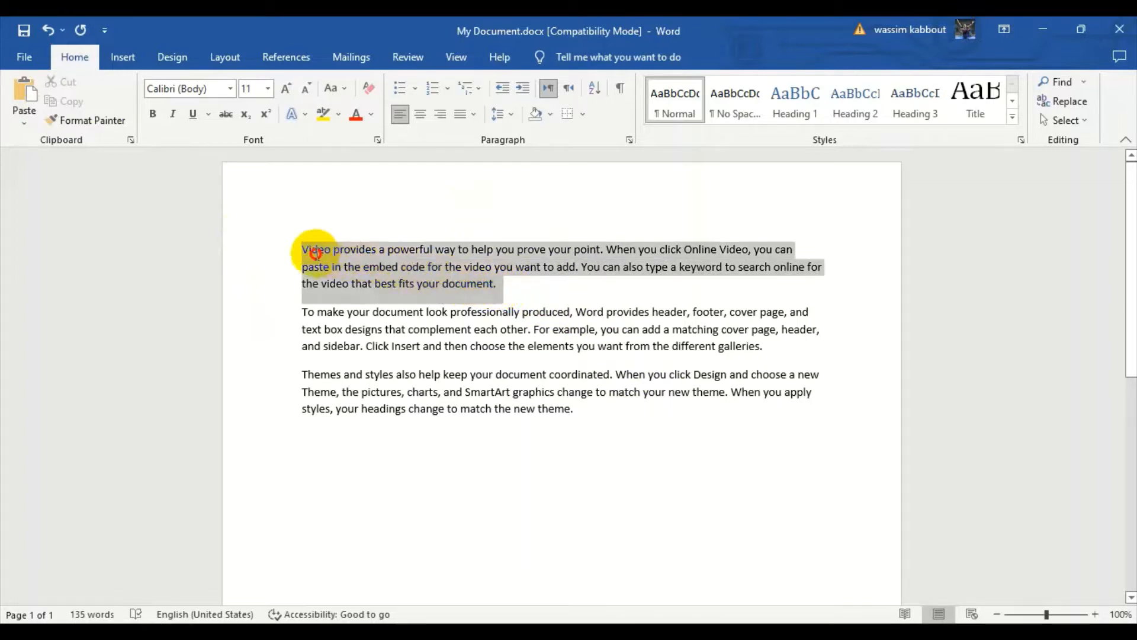
click(517, 291)
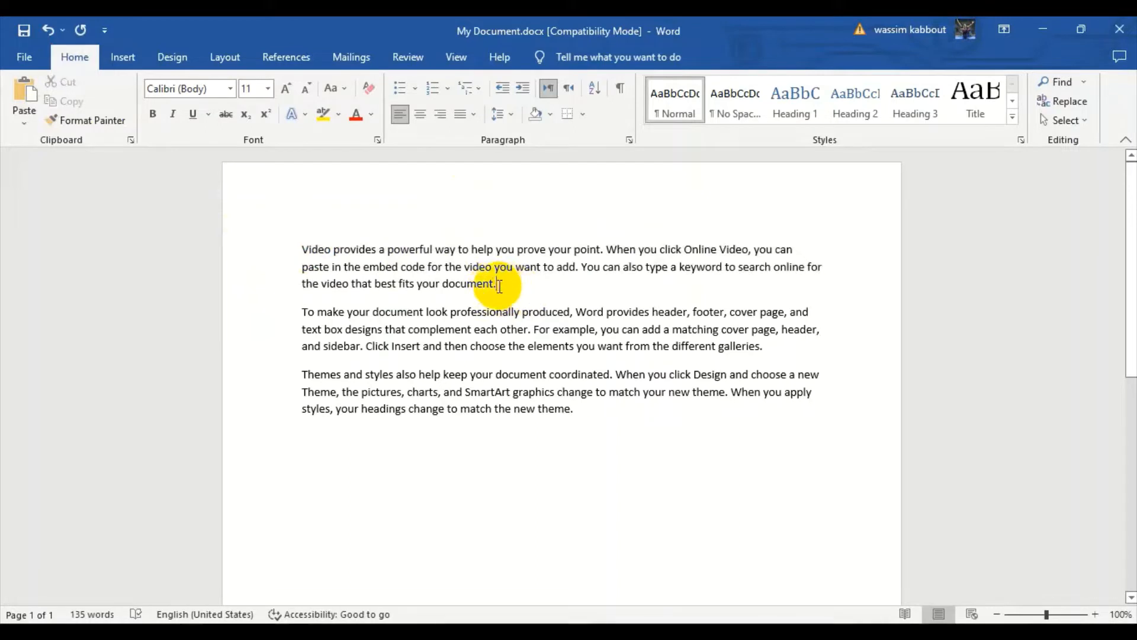
drag(497, 286, 444, 284)
click(384, 284)
click(496, 284)
mouse_move(505, 286)
mouse_down()
mouse_move(431, 262)
mouse_move(322, 253)
mouse_up()
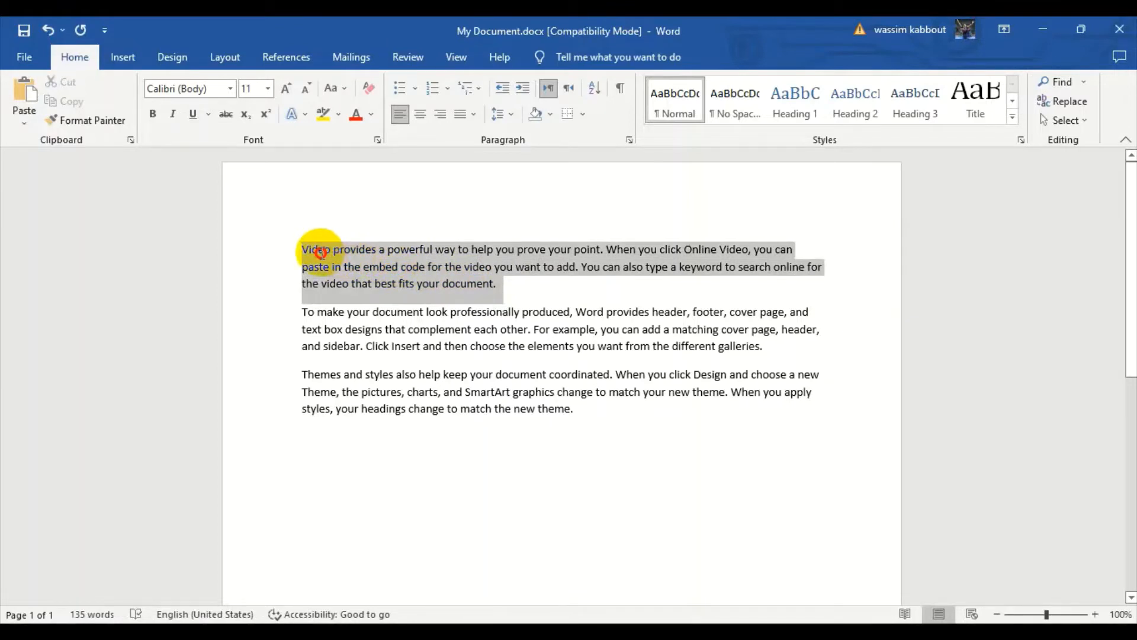
click(523, 287)
Copy the first paragraph and paste it on a new line below the third paragraph.
drag(500, 285, 305, 249)
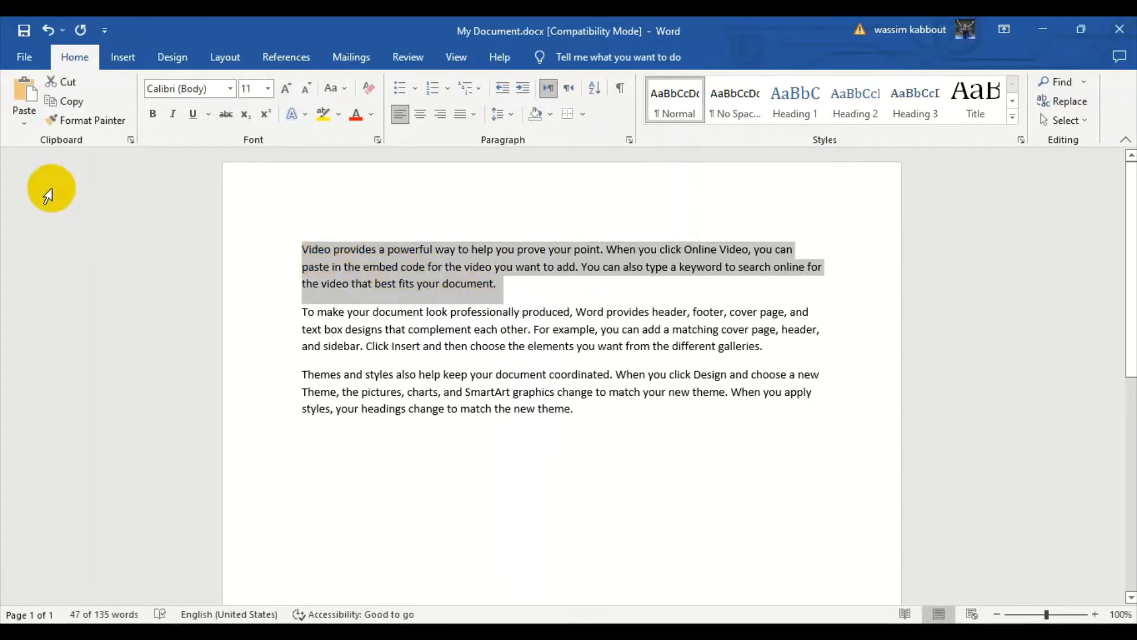
click(77, 107)
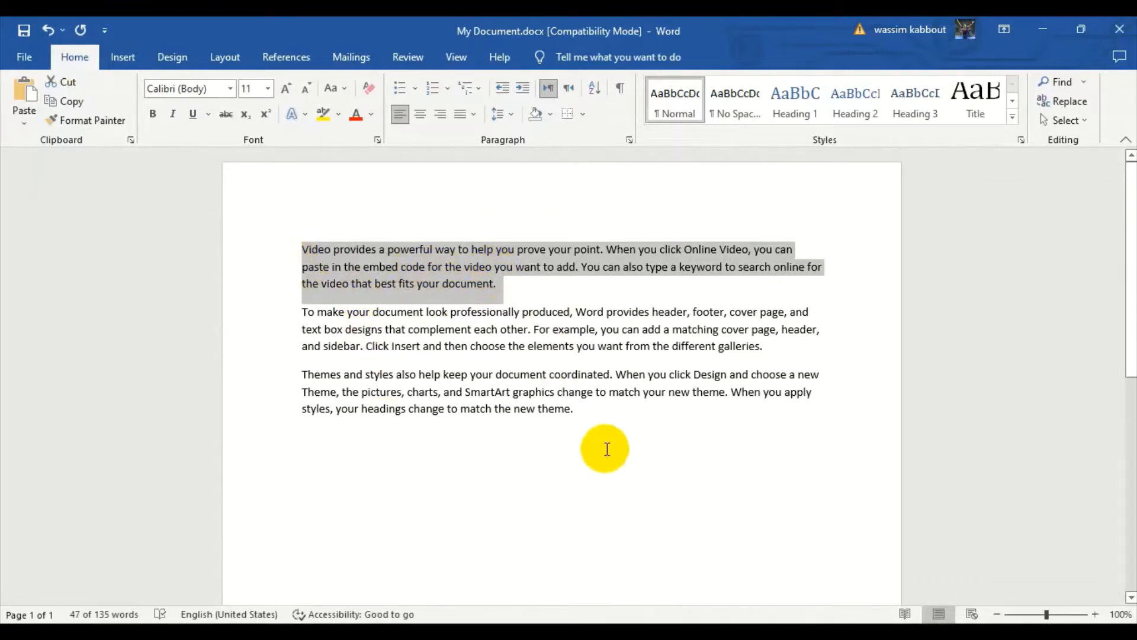
click(605, 415)
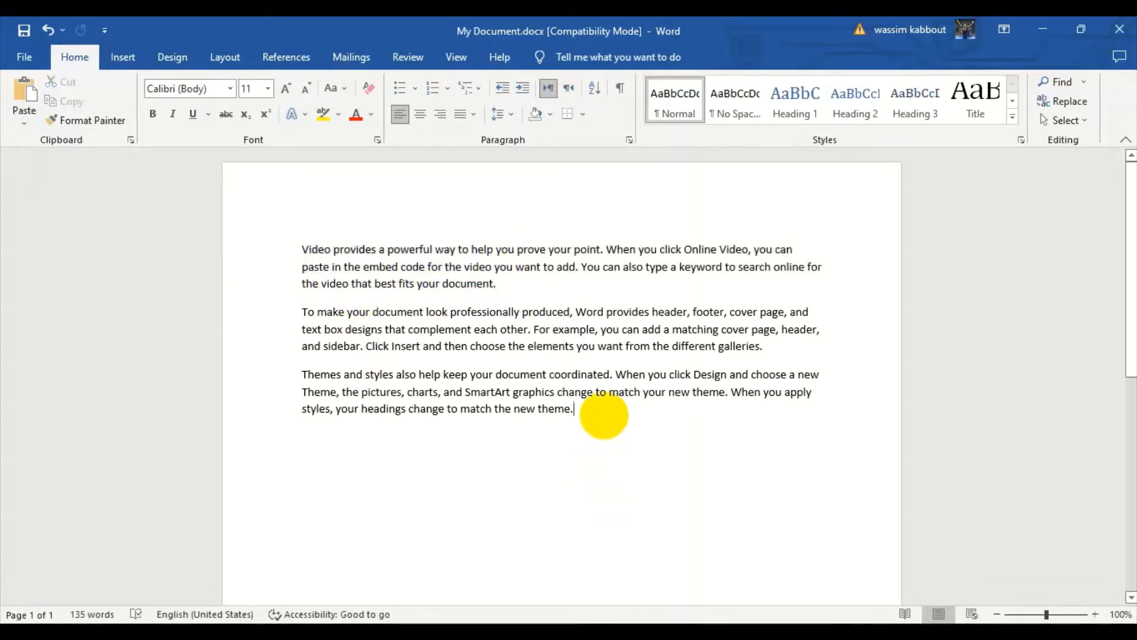
key(Return)
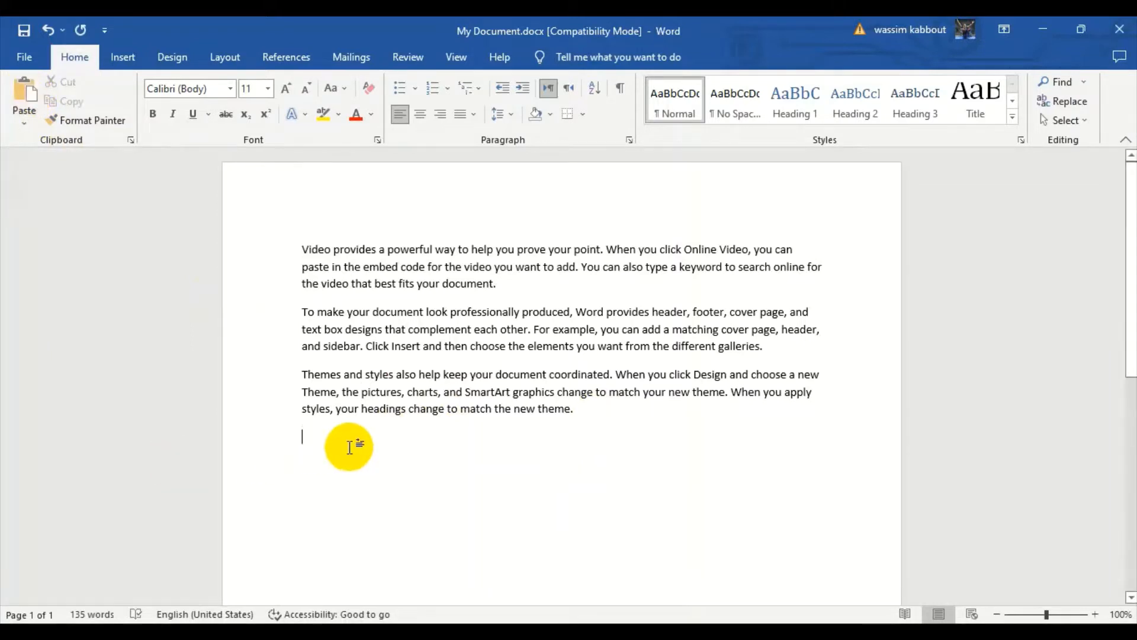
key(ctrl+v)
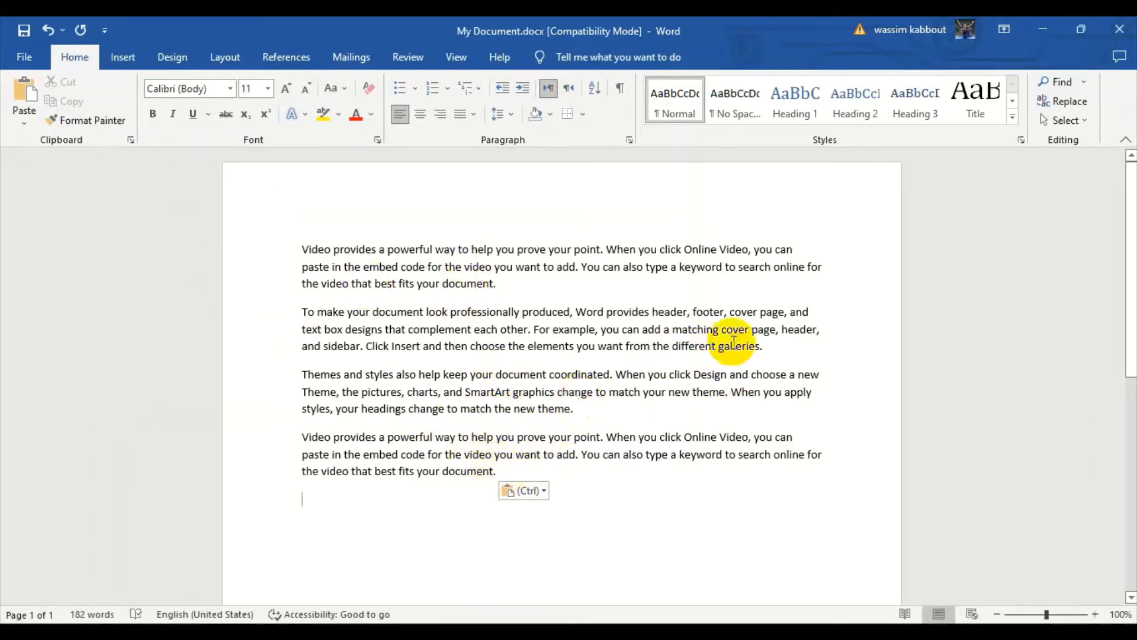
Cut the second paragraph, "To make your document look professionally produced", and paste it on a new line after the last paragraph.
drag(776, 345, 284, 318)
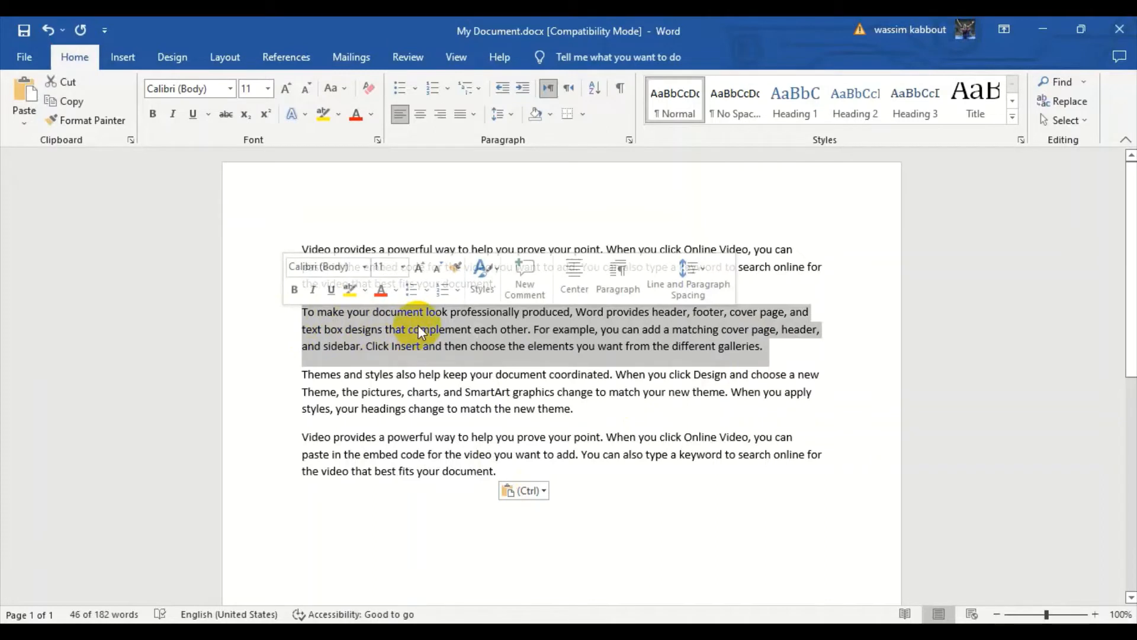
click(348, 511)
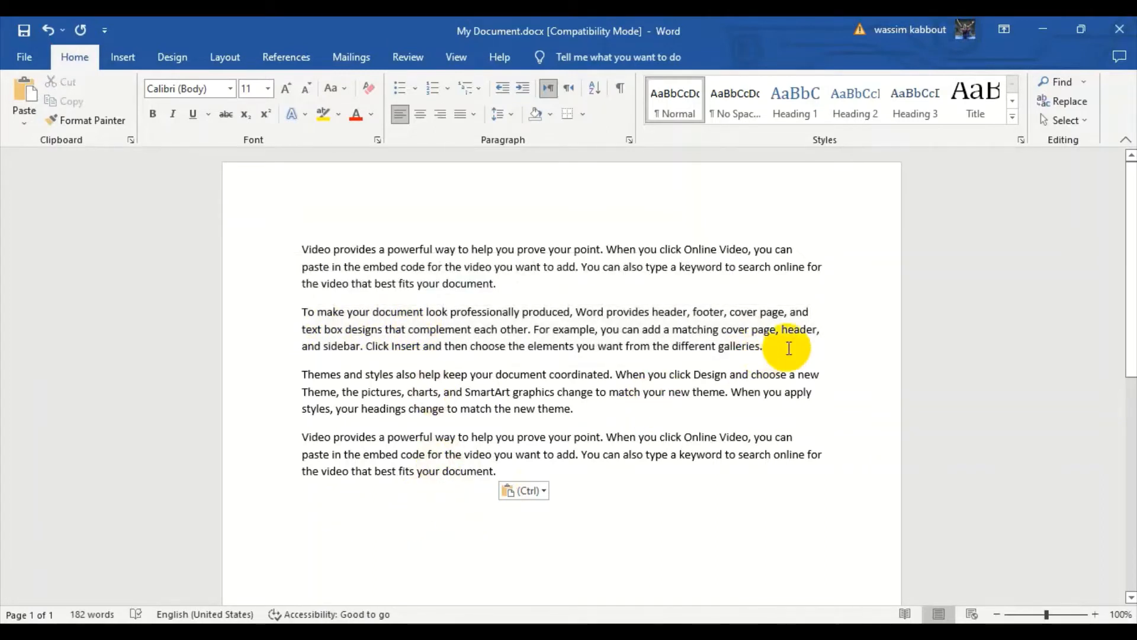
drag(792, 347, 264, 314)
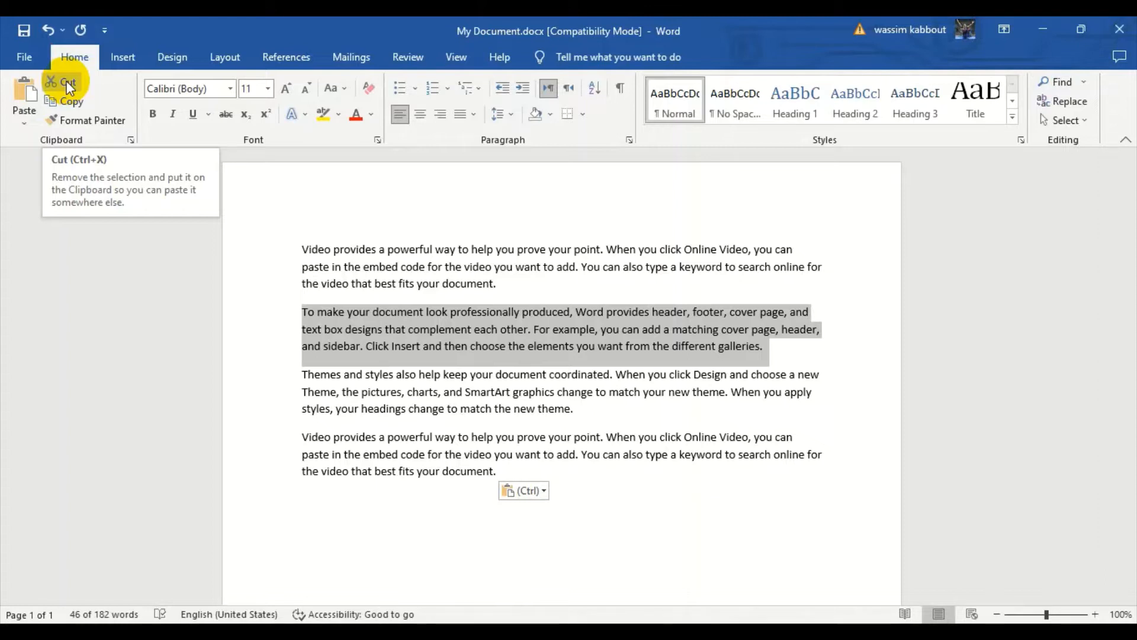
click(66, 80)
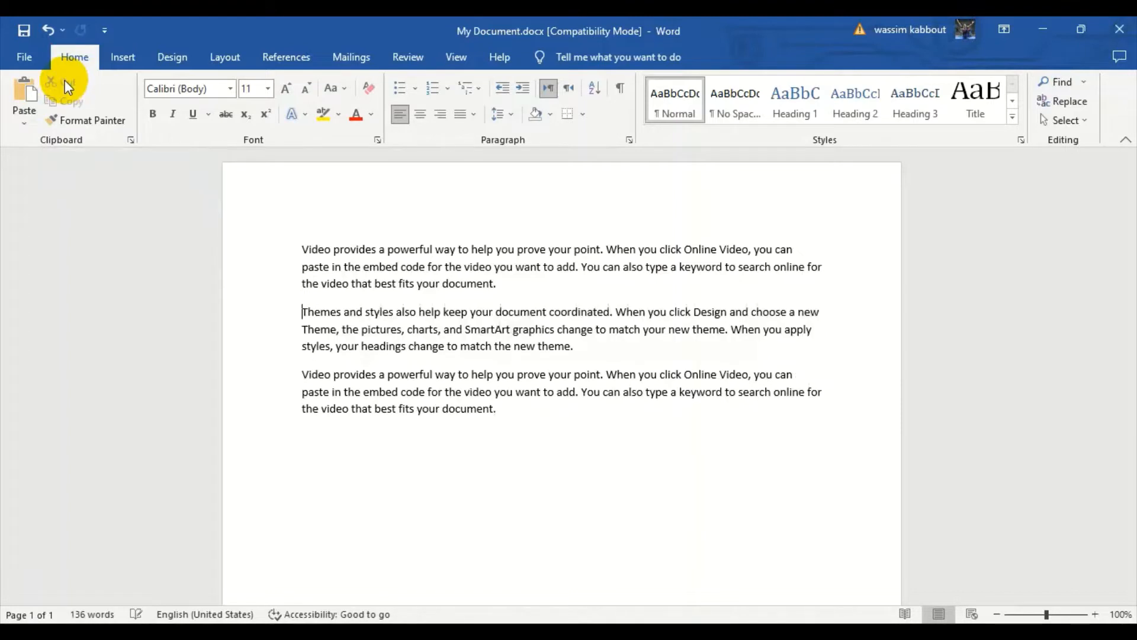
click(539, 421)
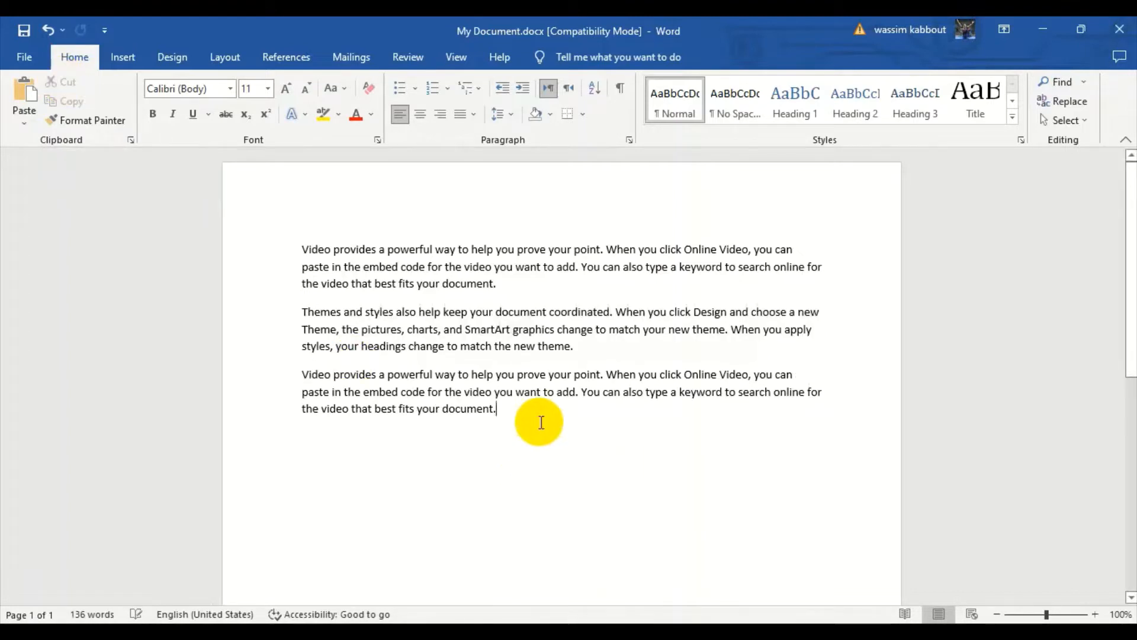
key(Return)
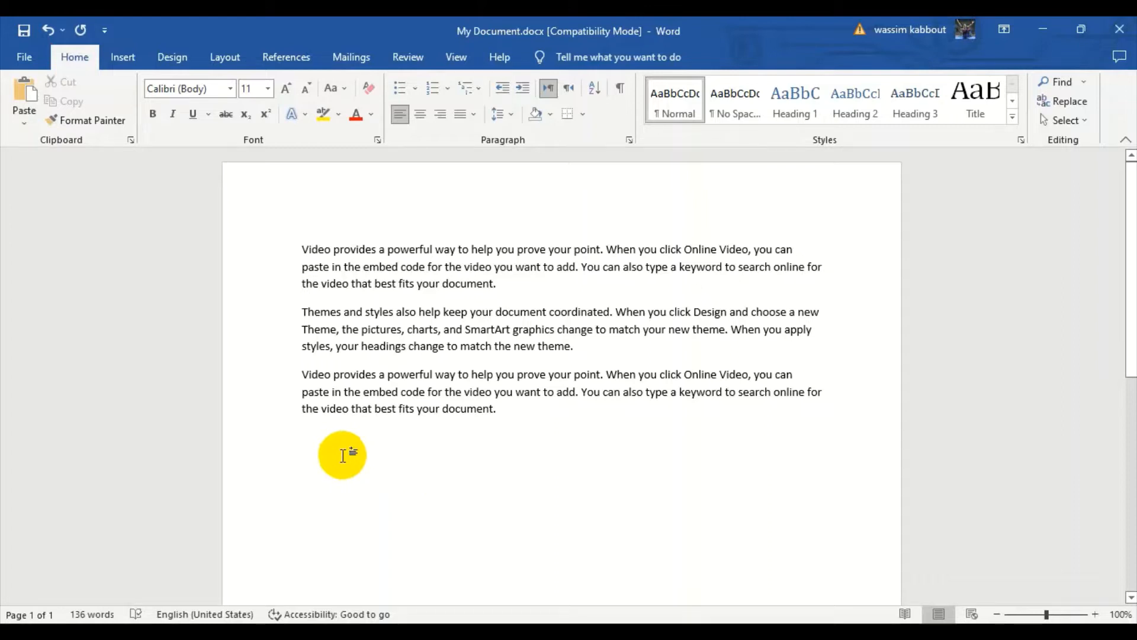
click(27, 89)
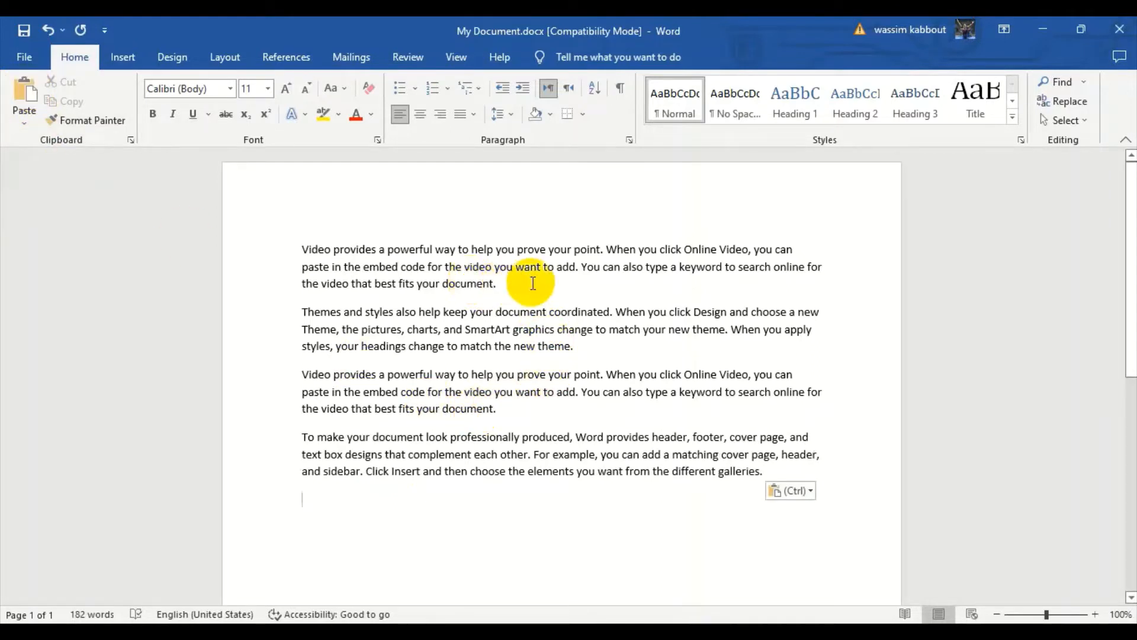
Look at the available paste options without pasting anything.
click(327, 283)
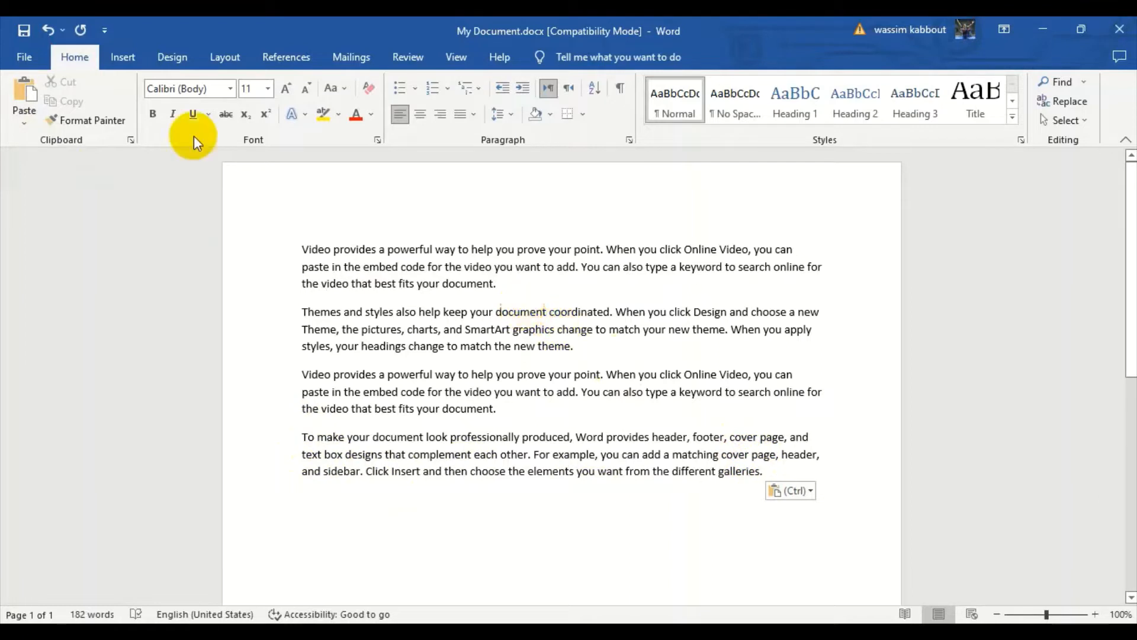
click(15, 118)
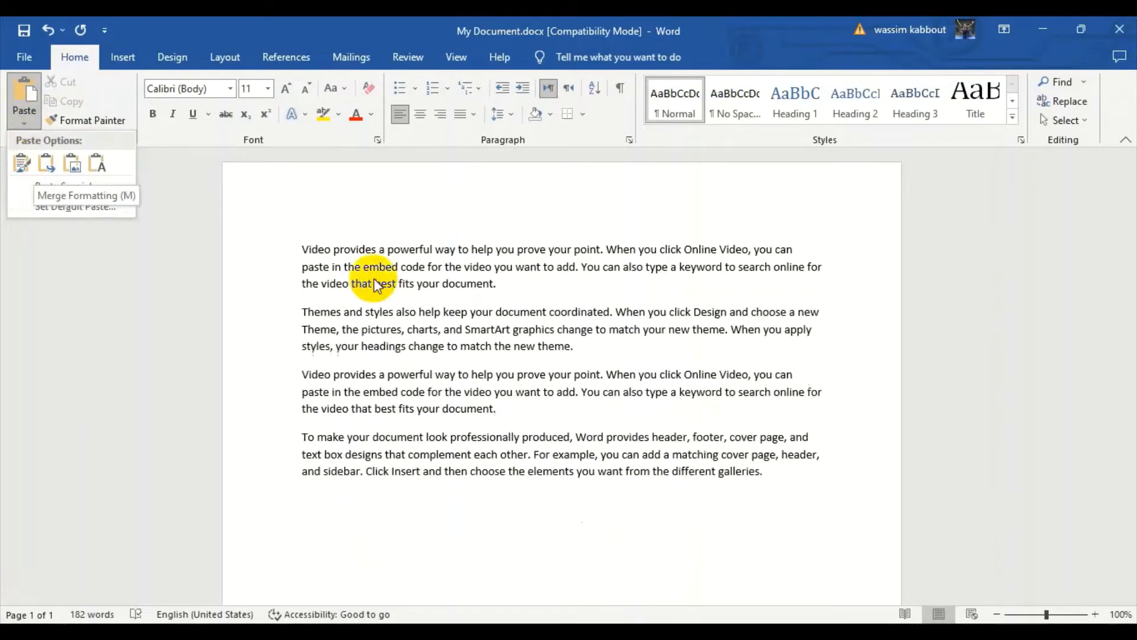
key(Escape)
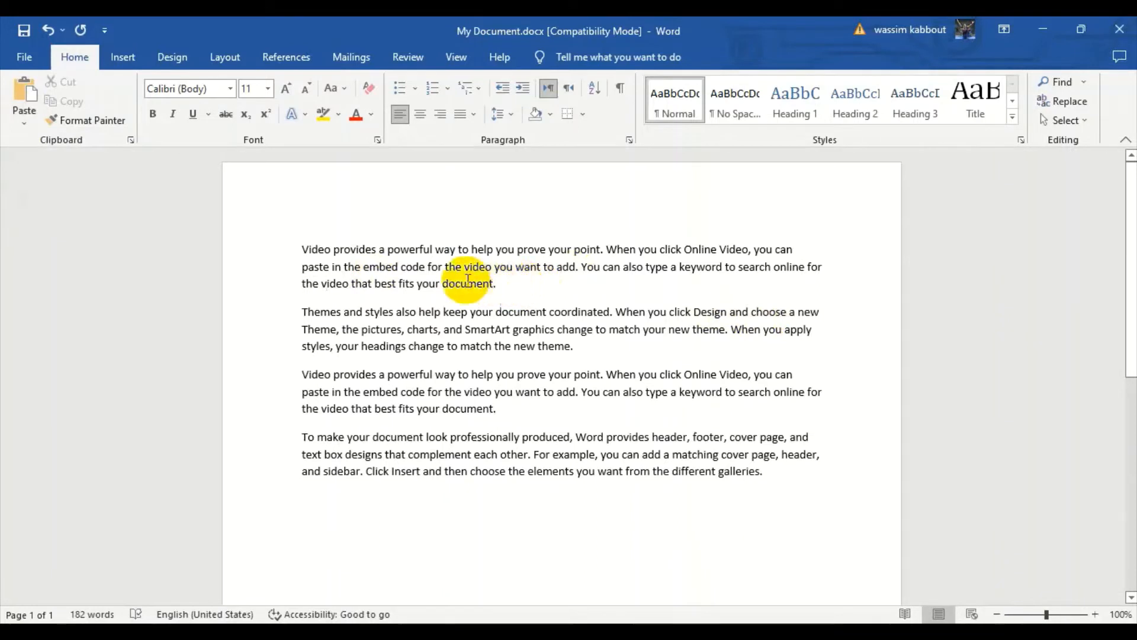
Color the word "video" in the second line of the first paragraph red.
drag(492, 266, 463, 264)
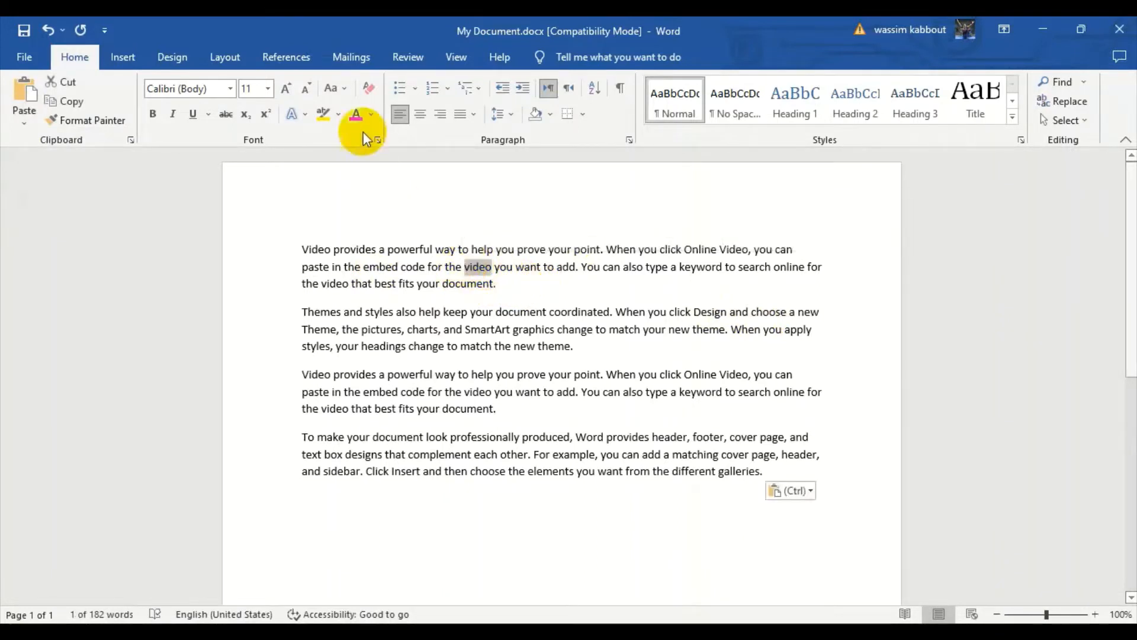
click(356, 113)
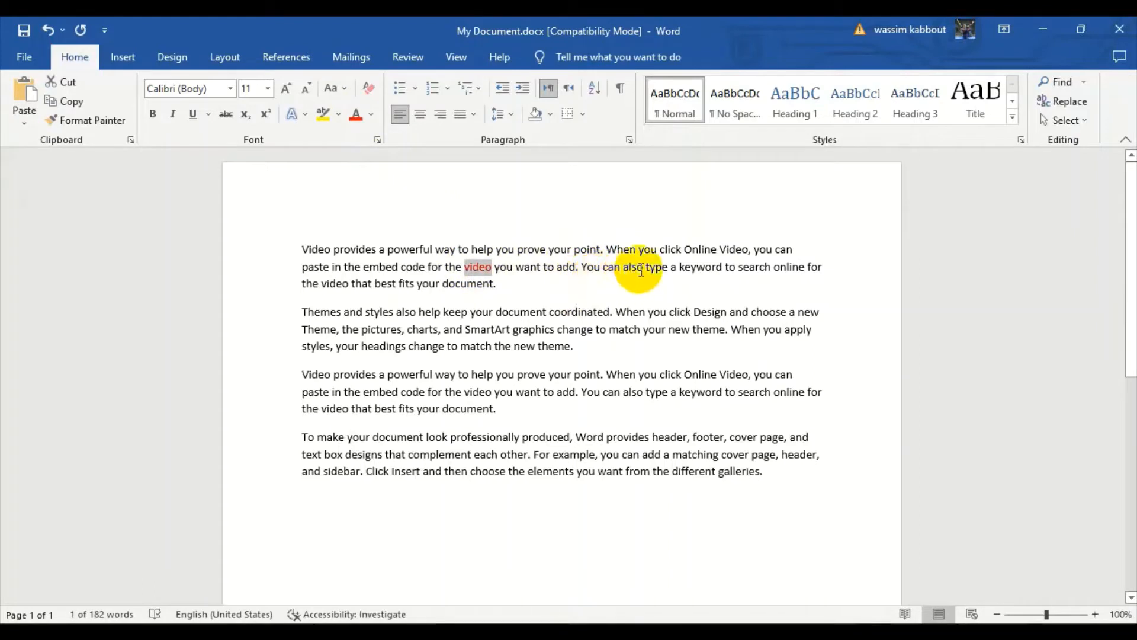
Make "prove your" bold and "embed" italic in the first paragraph.
drag(573, 250, 516, 251)
click(153, 114)
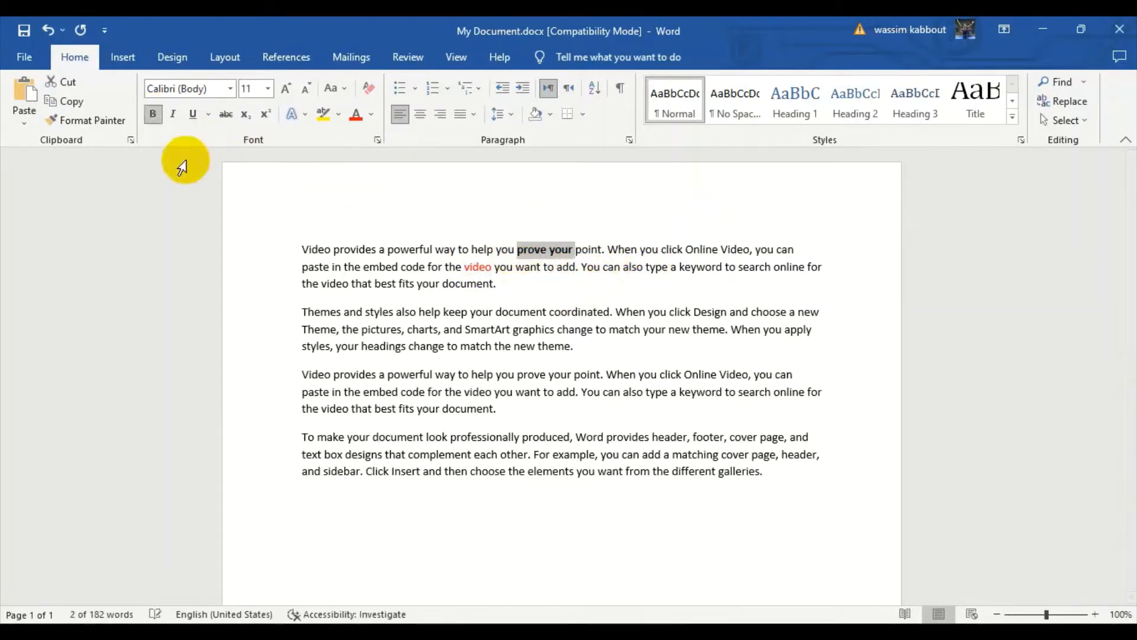
double_click(369, 267)
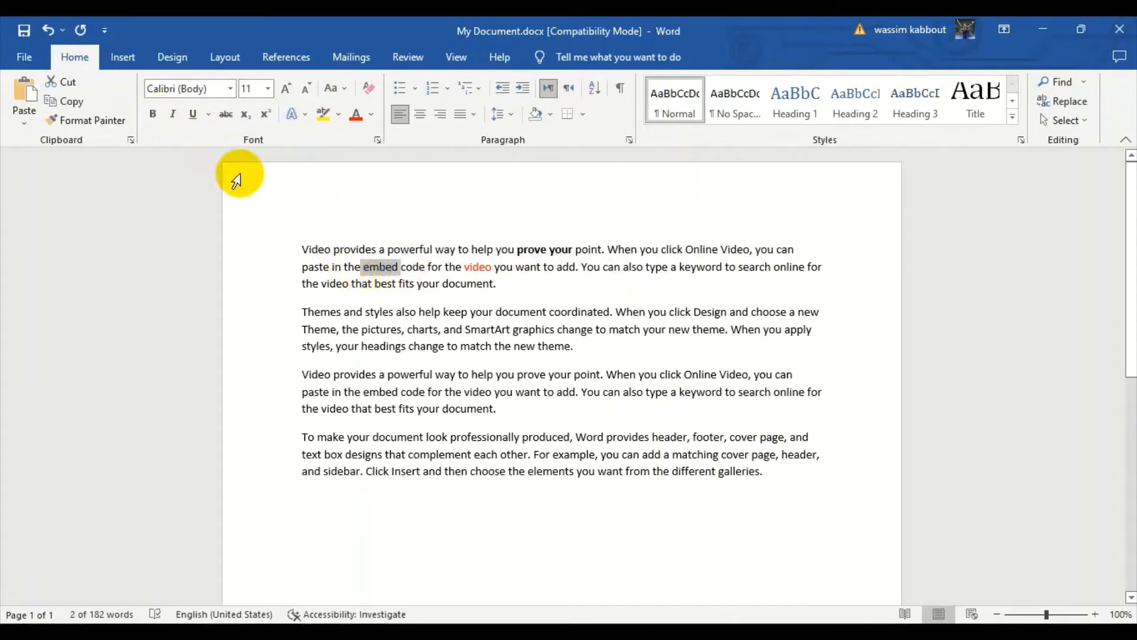
click(172, 113)
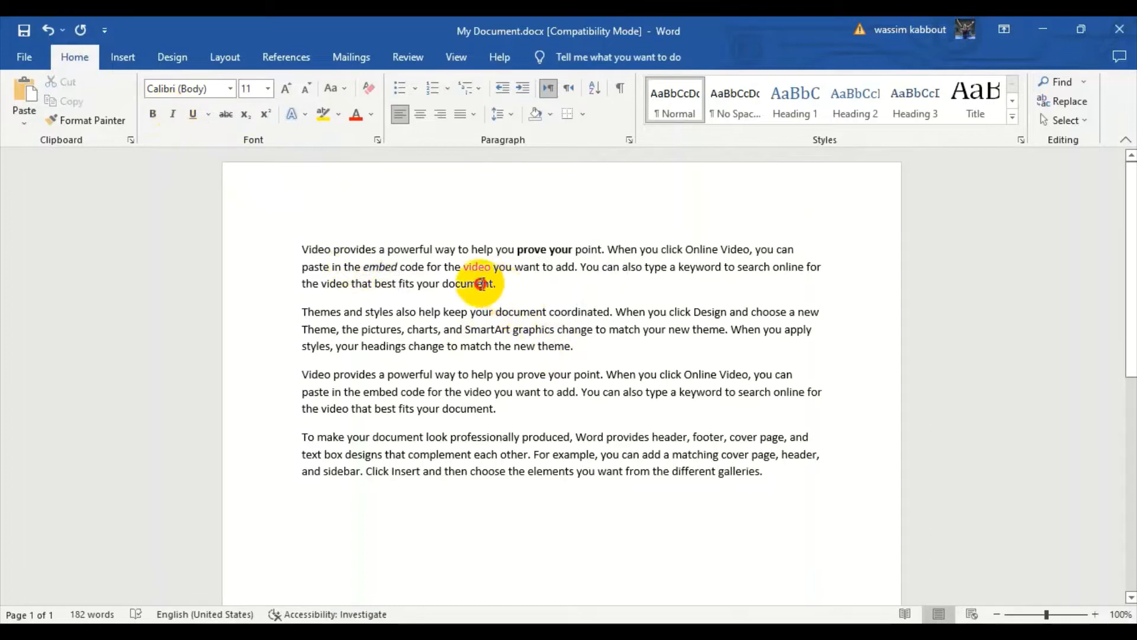
Try pasting a copy of the first paragraph on a new line after the last paragraph with Keep Source Formatting.
drag(500, 285, 308, 255)
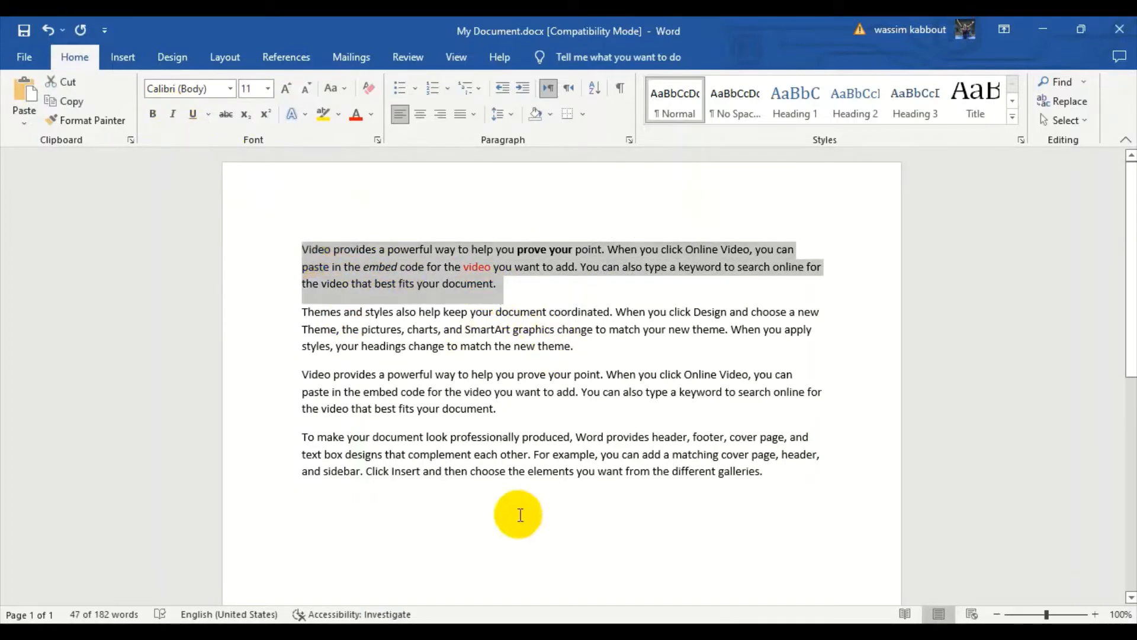
click(787, 478)
key(Return)
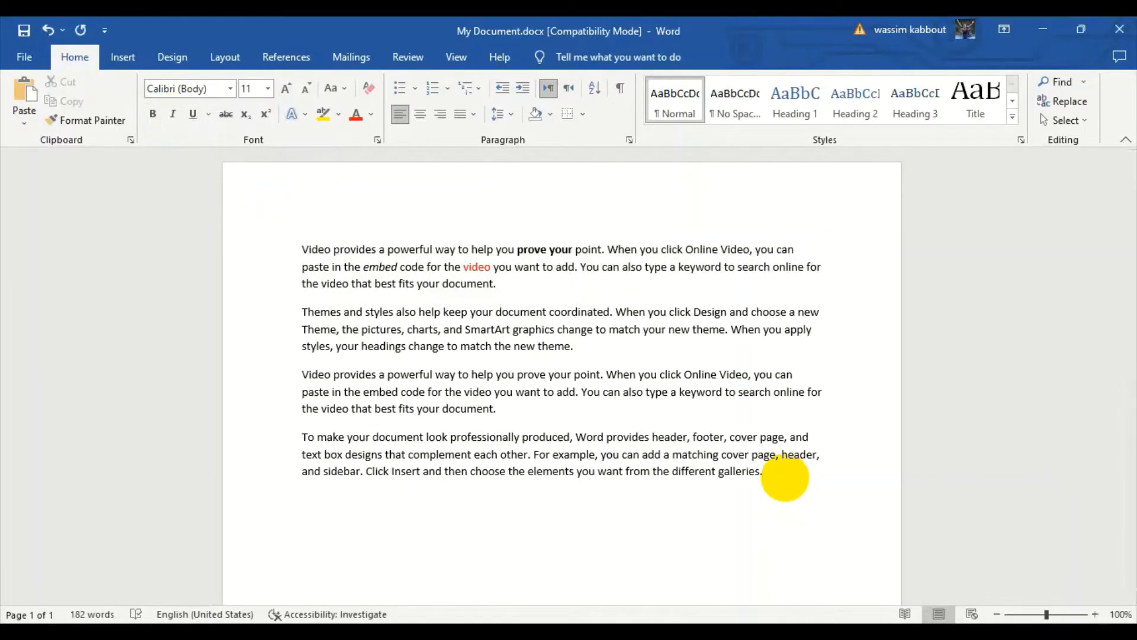
click(24, 118)
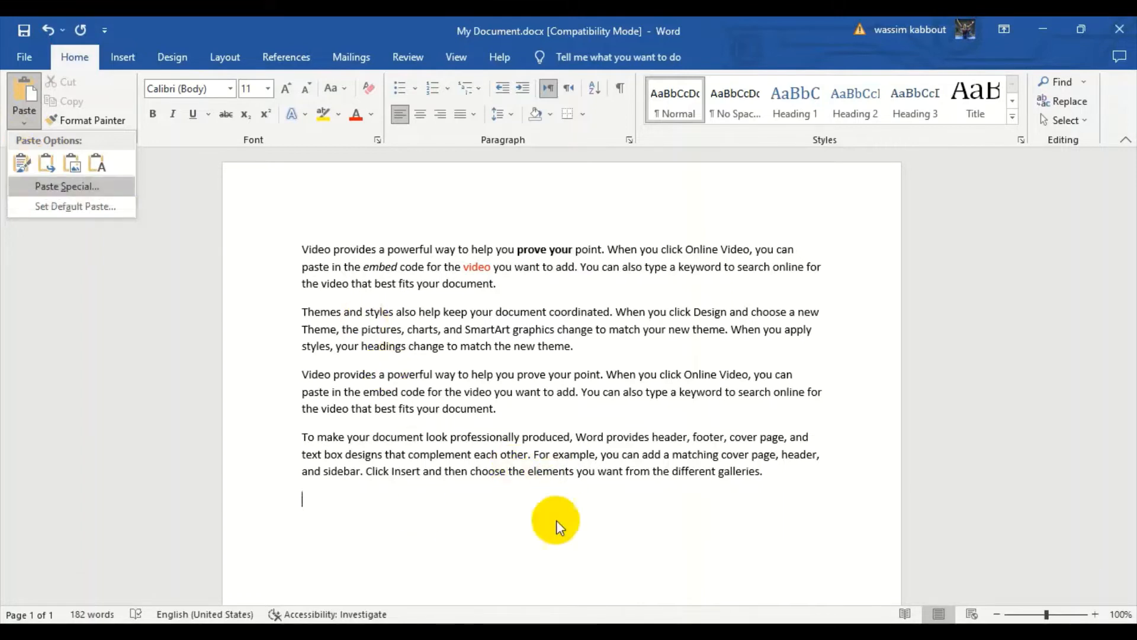
click(21, 166)
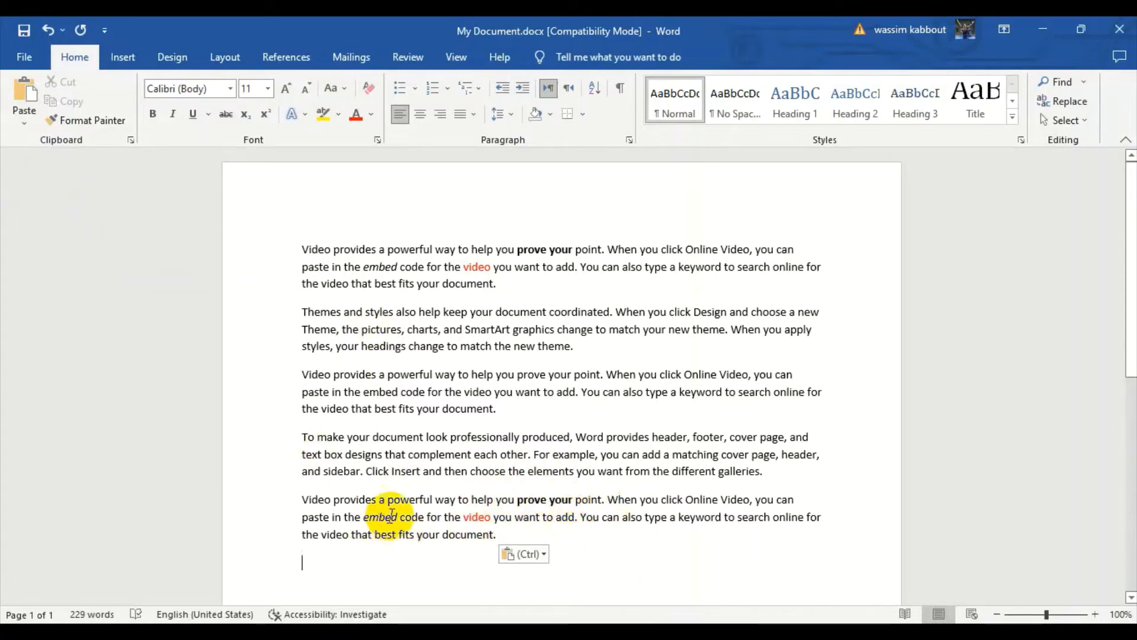
key(ctrl+z)
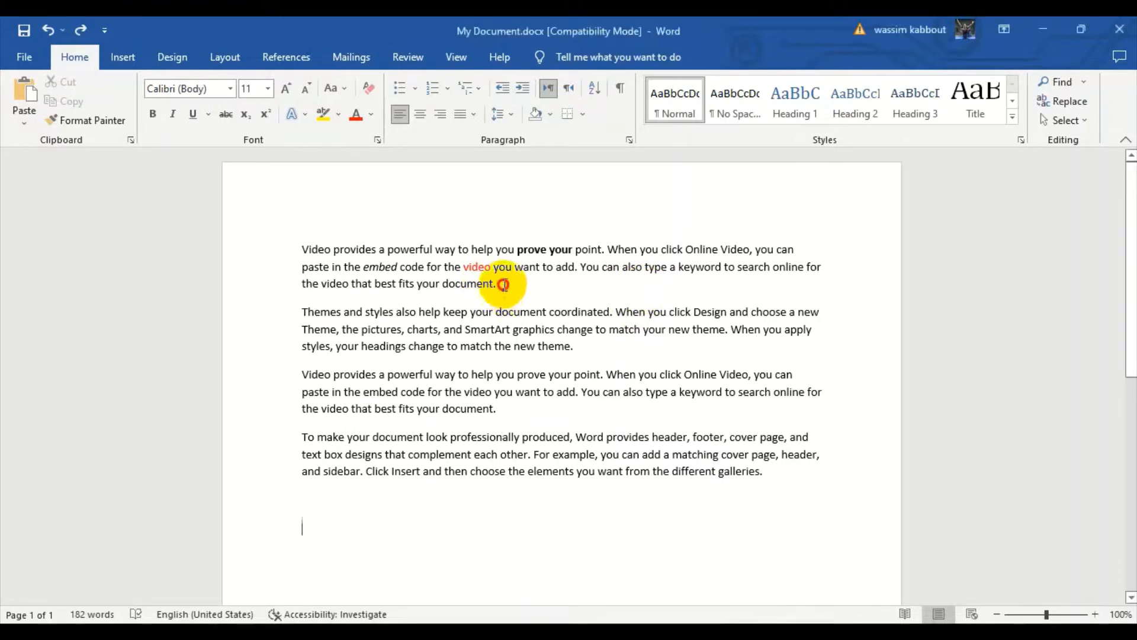
Try pasting a copy of the first paragraph below the last paragraph with Merge Formatting.
drag(498, 284, 301, 248)
key(ctrl+c)
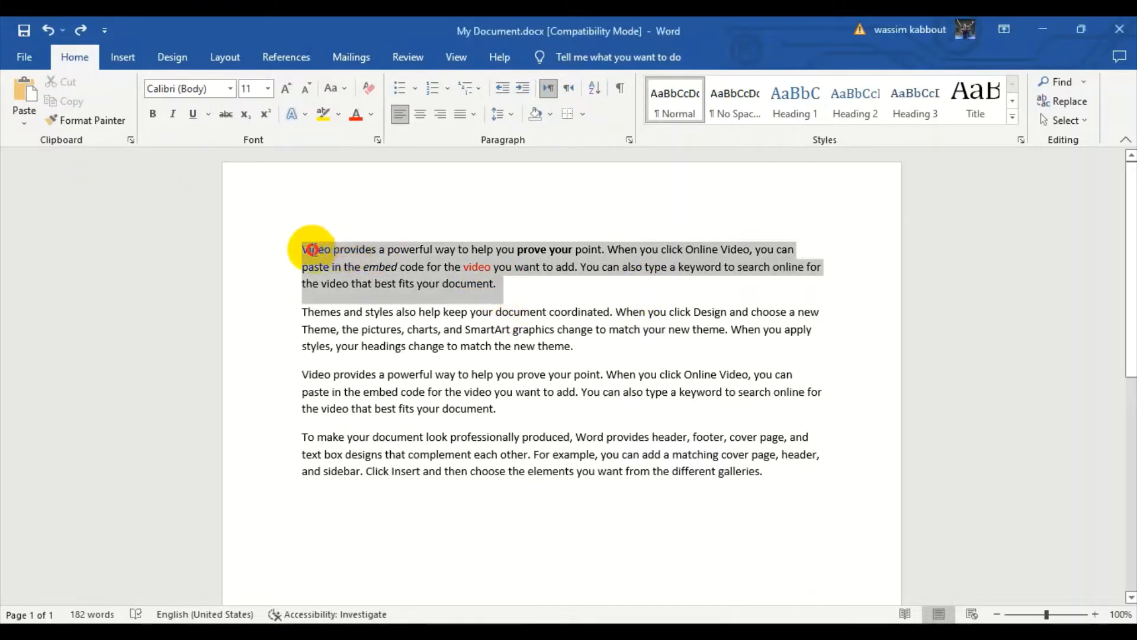
click(310, 486)
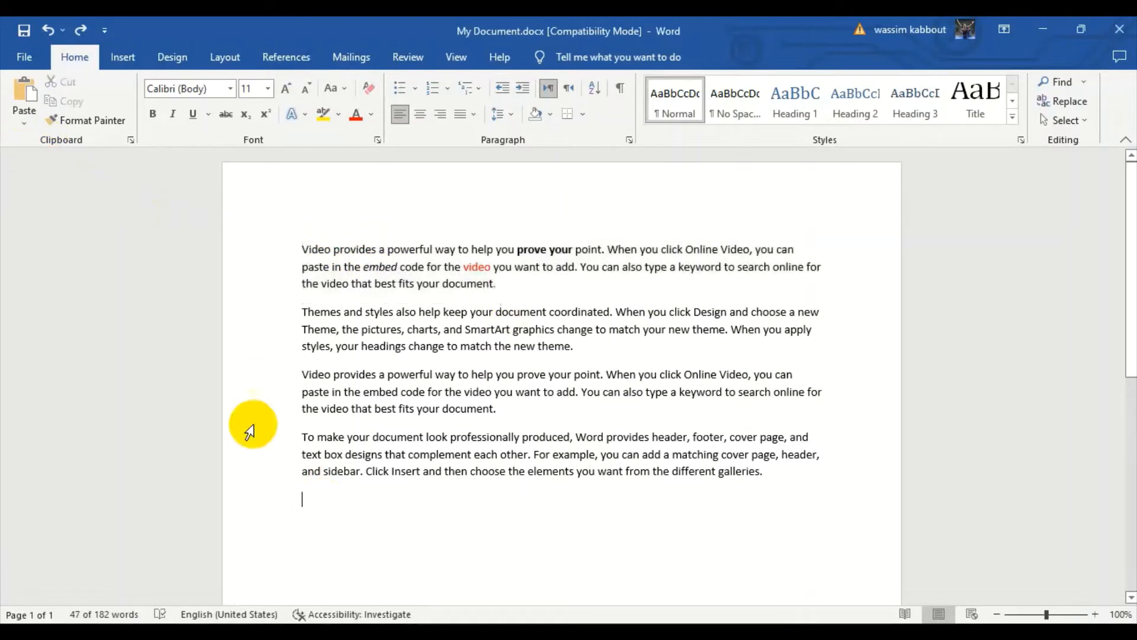
click(24, 123)
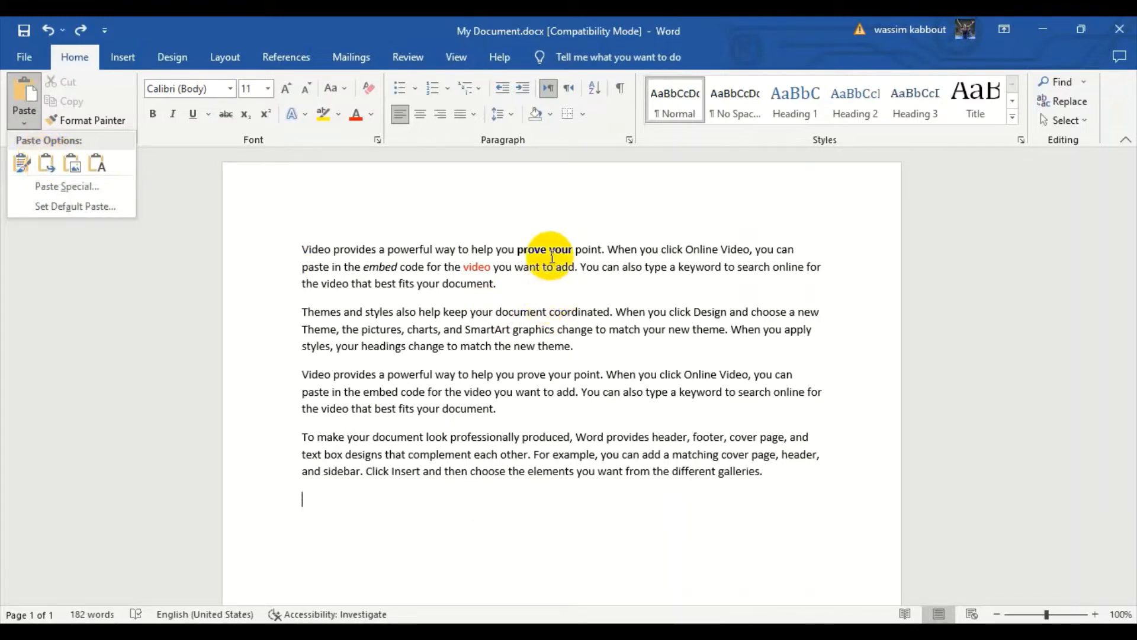
click(44, 166)
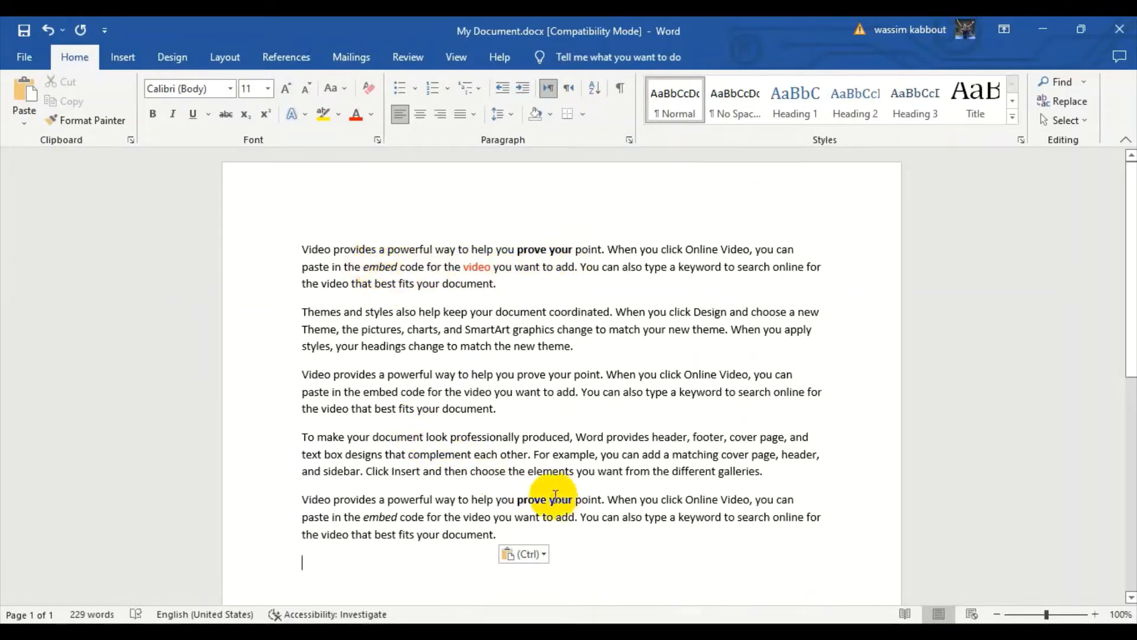
click(371, 516)
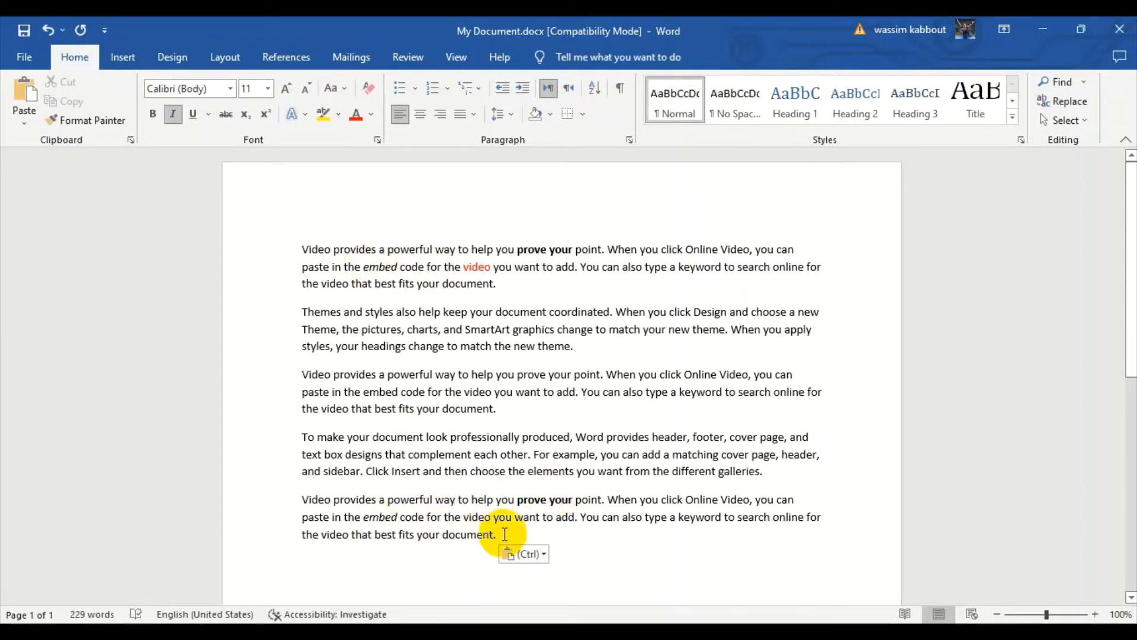
key(ctrl)
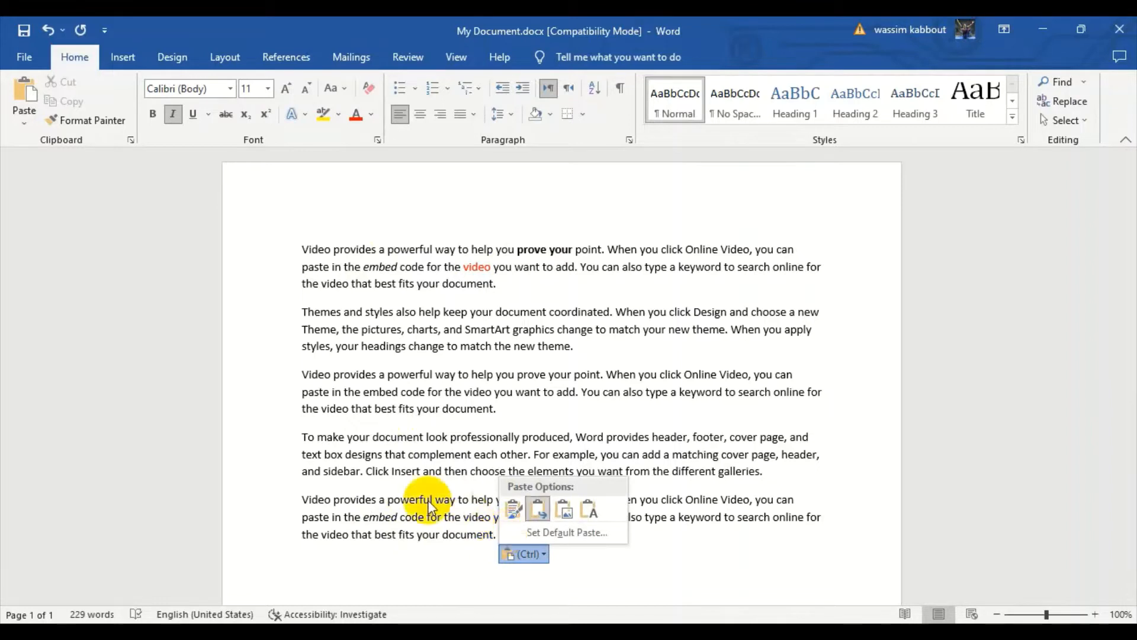
key(Escape)
key(ctrl+z)
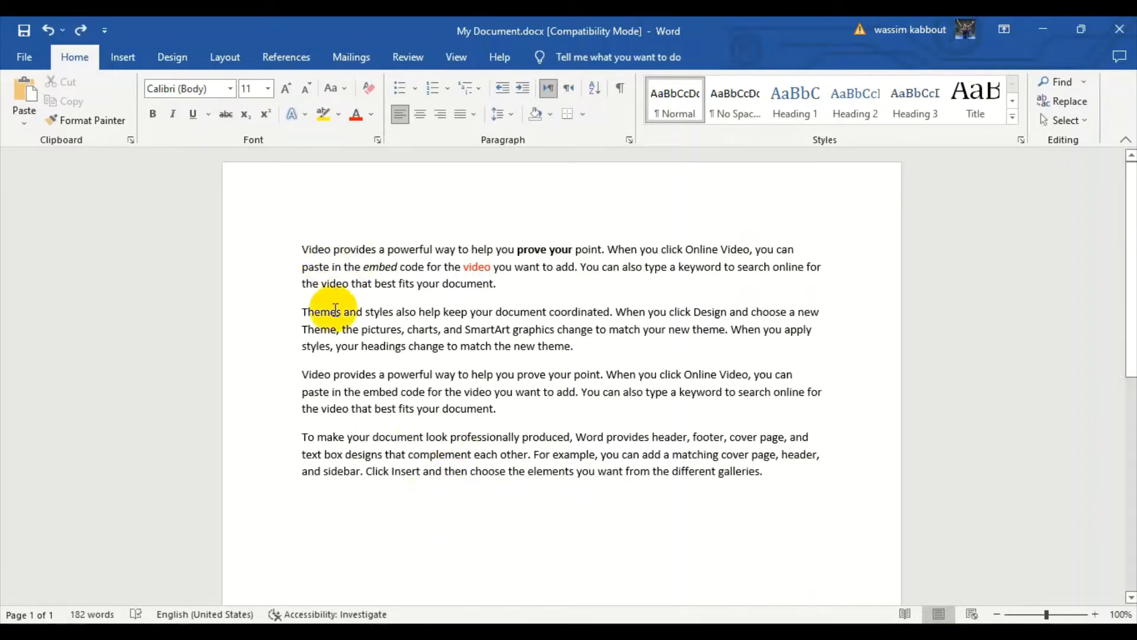
Try pasting the copied first paragraph as a picture below the last paragraph and moving that picture up into the text.
click(27, 122)
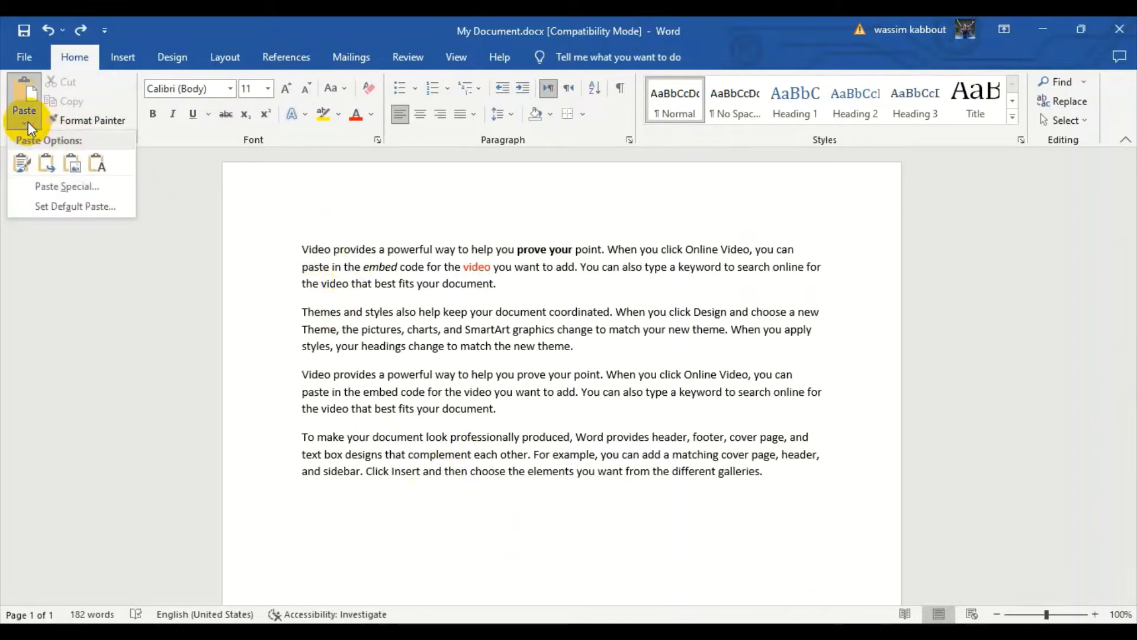
click(72, 164)
click(464, 507)
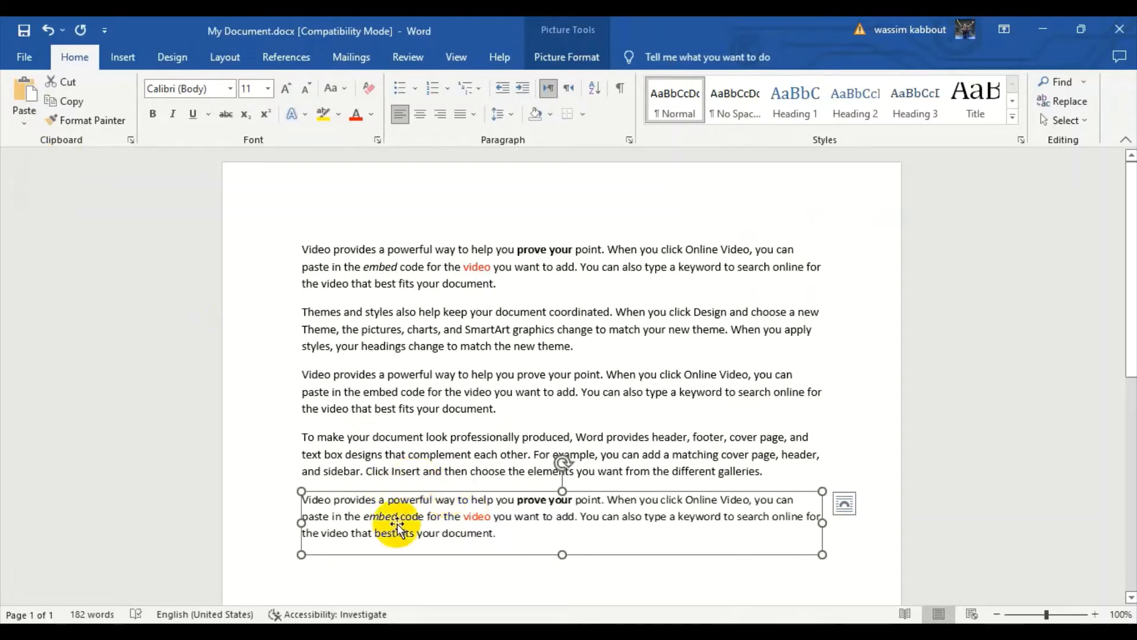
drag(483, 507, 501, 485)
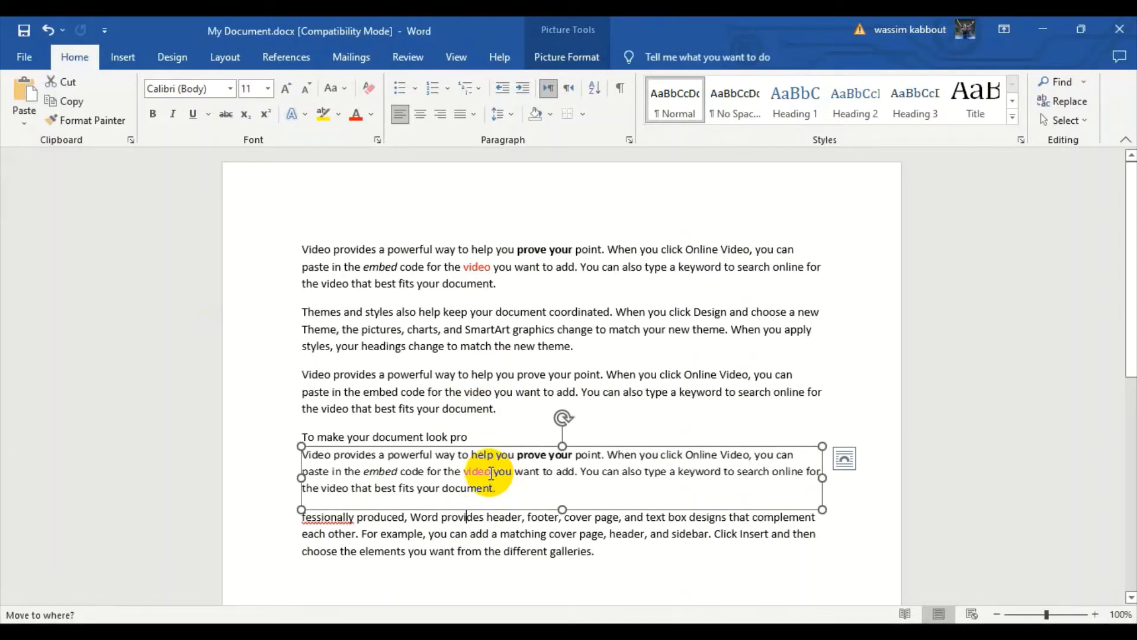
key(ctrl+z)
click(793, 475)
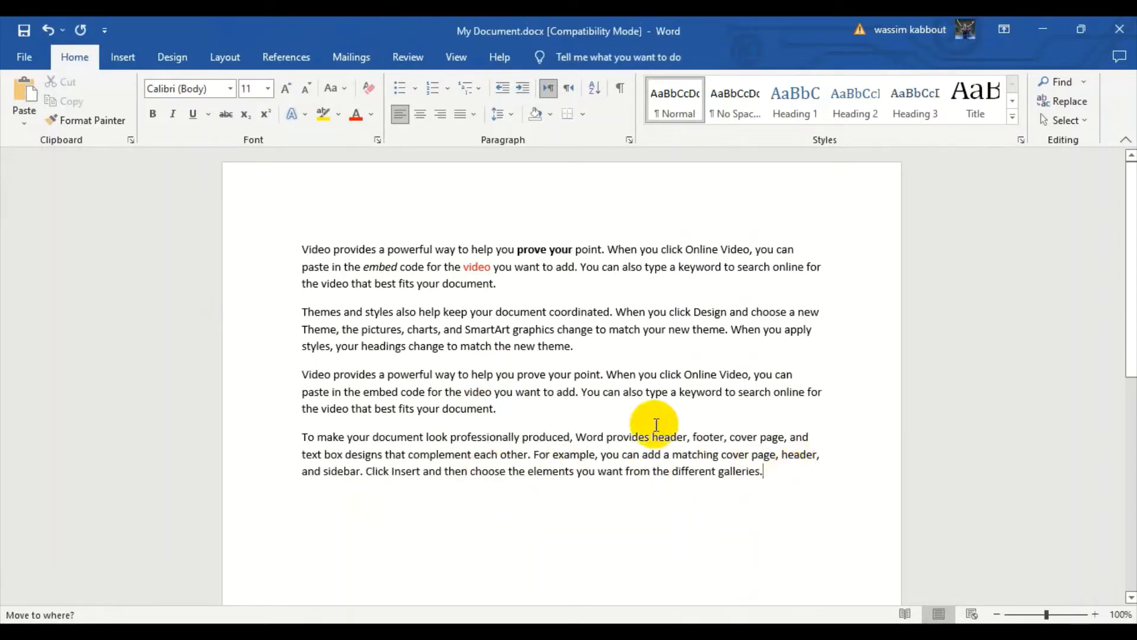
Copy the first paragraph and paste it below the last paragraph with Keep Text Only.
drag(500, 287, 323, 250)
key(ctrl+c)
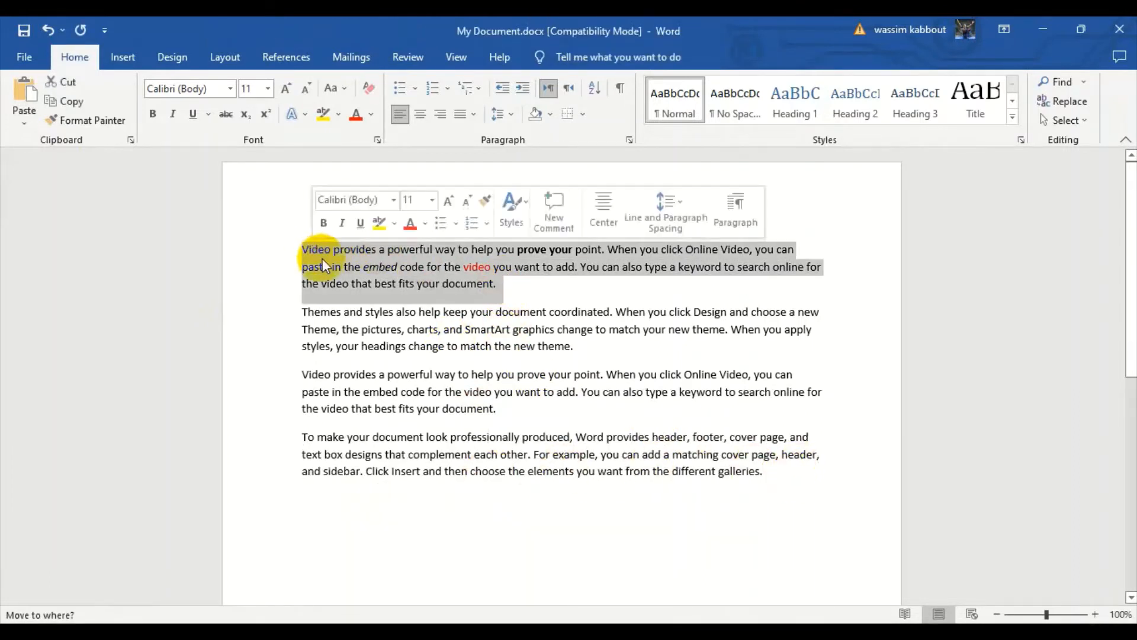
click(331, 516)
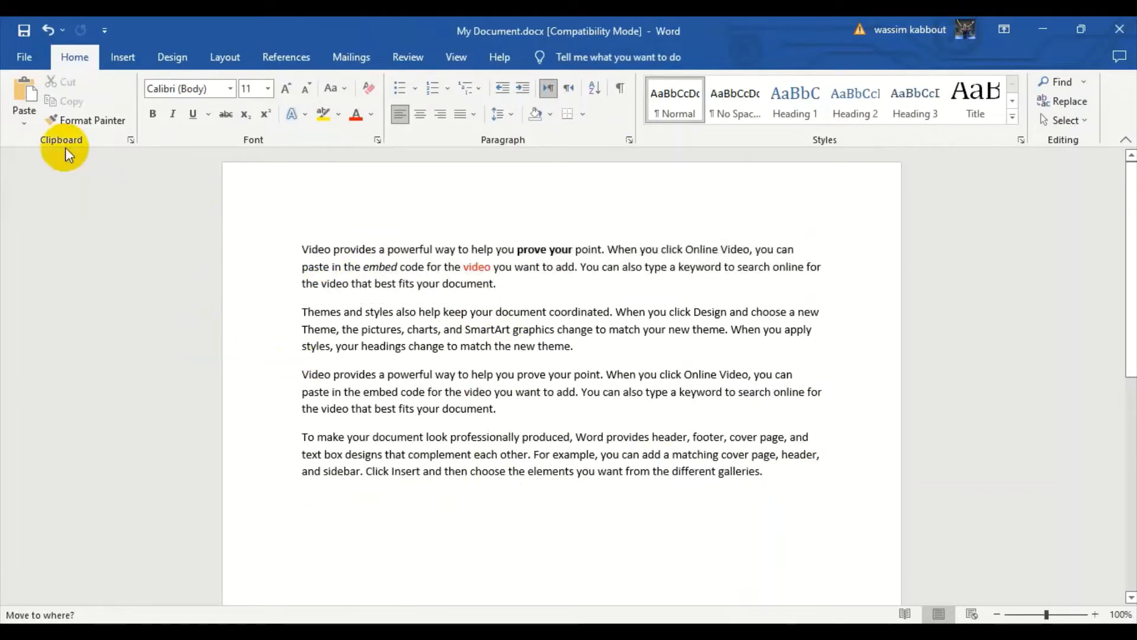
click(24, 121)
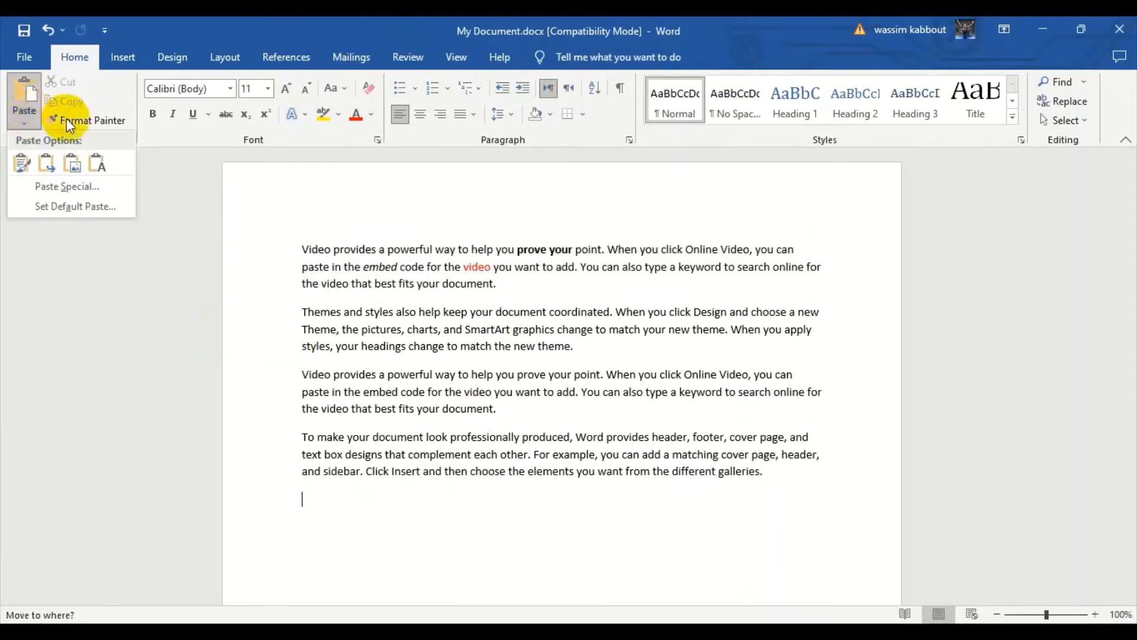
click(97, 169)
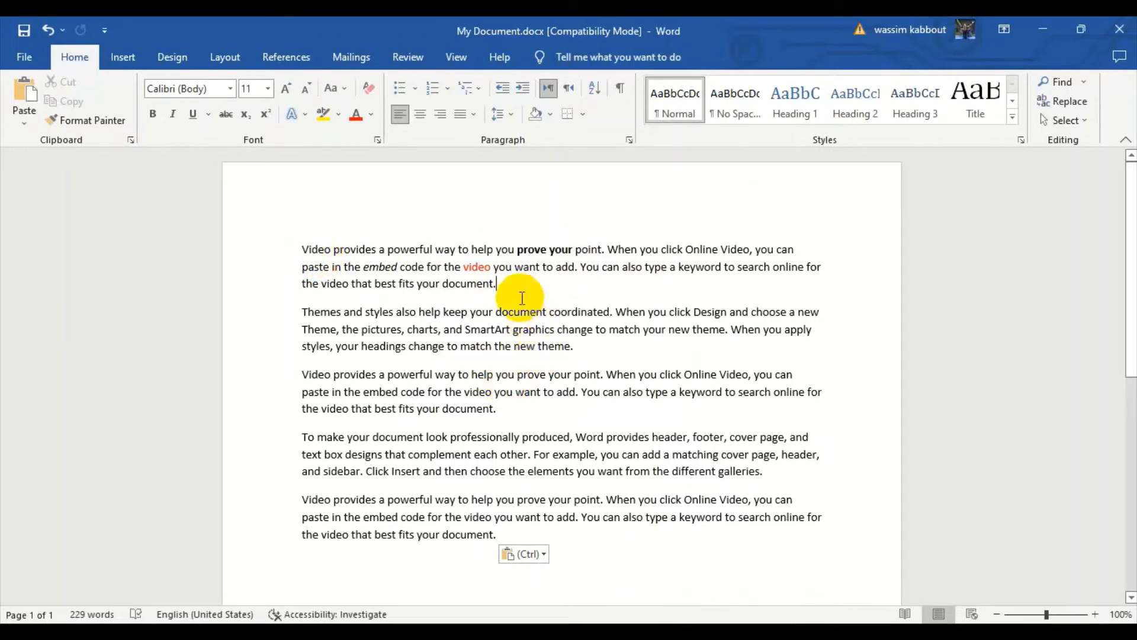
Set the first paragraph's font size to 16 and its font to Algerian.
drag(510, 300, 300, 251)
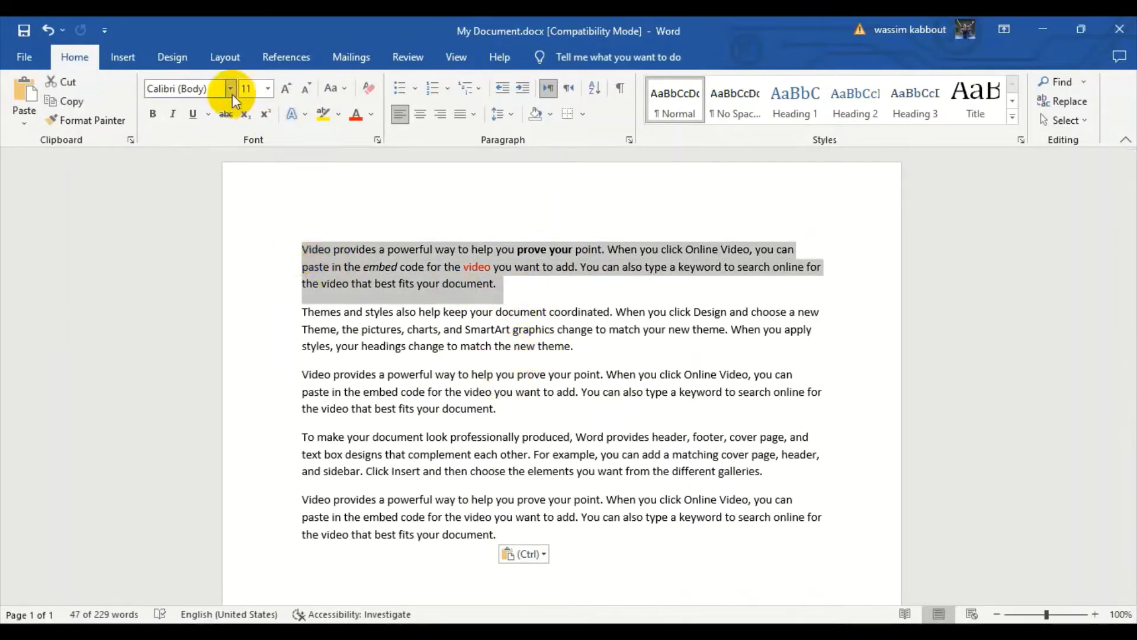
click(269, 88)
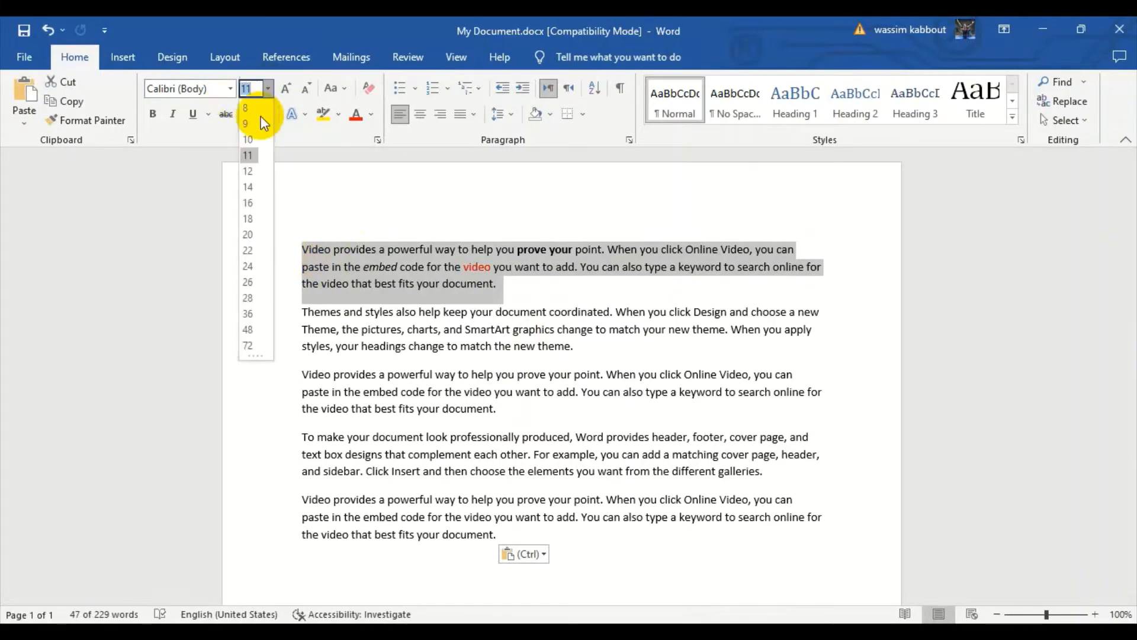
click(254, 202)
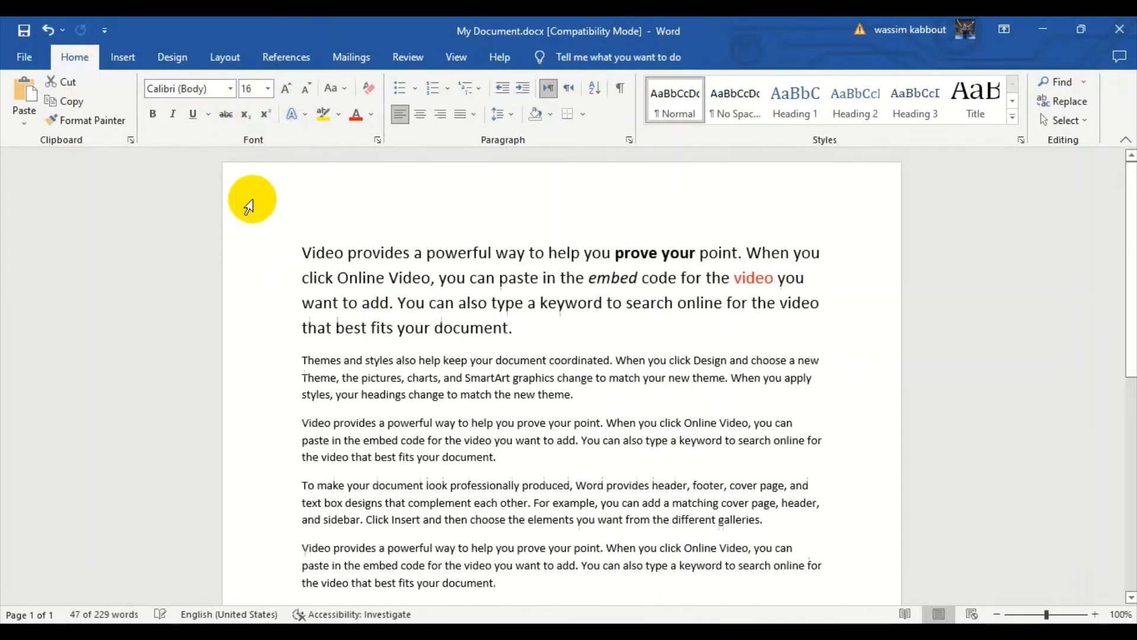
click(229, 89)
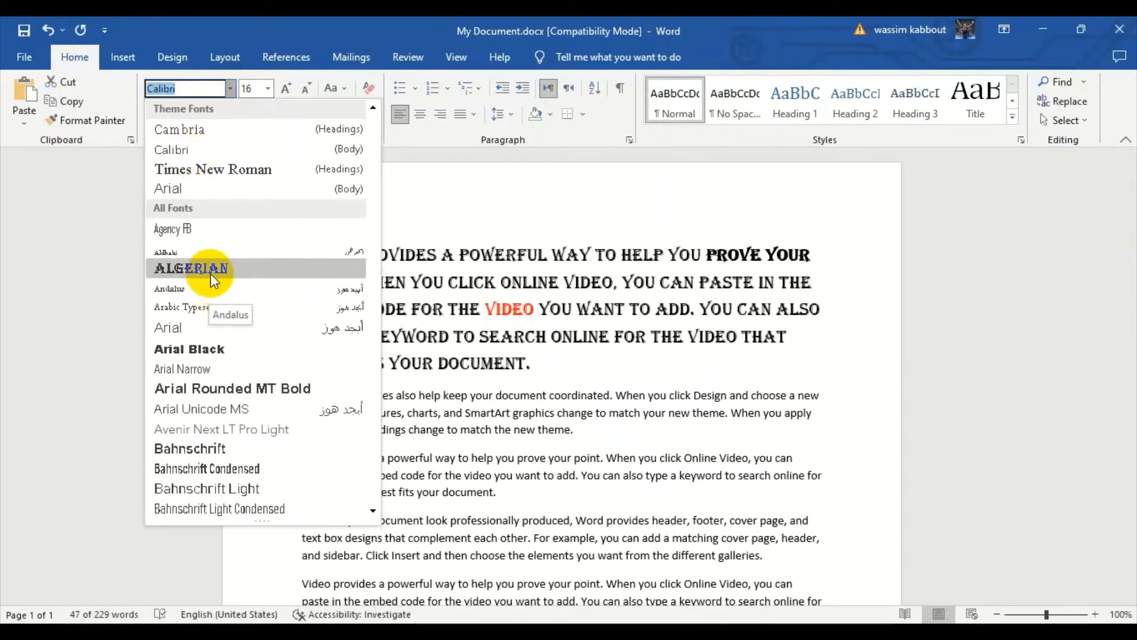
click(211, 270)
click(536, 335)
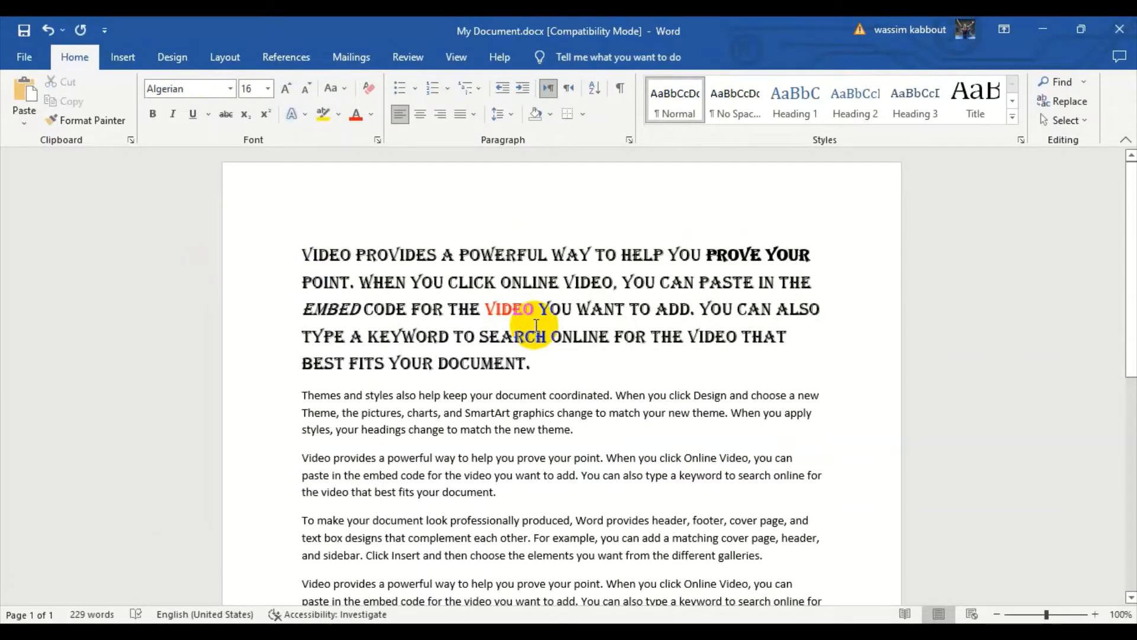
Use Format Painter to apply the formatting of "document" at the end of the first paragraph to the whole last paragraph.
scroll(536, 324, down, 1)
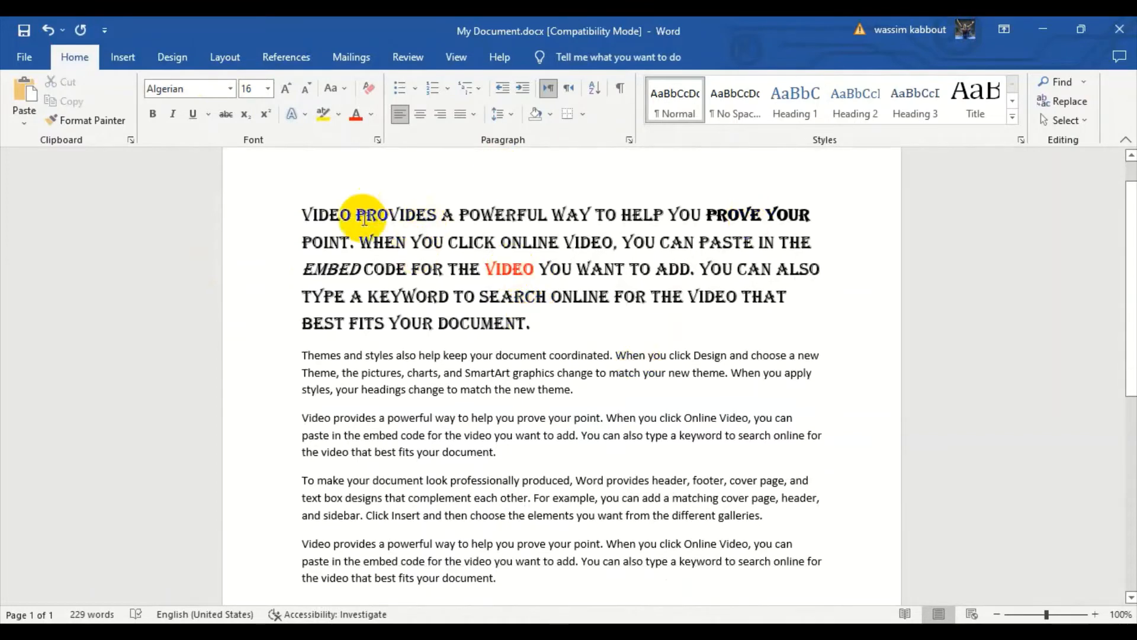
scroll(579, 507, down, 3)
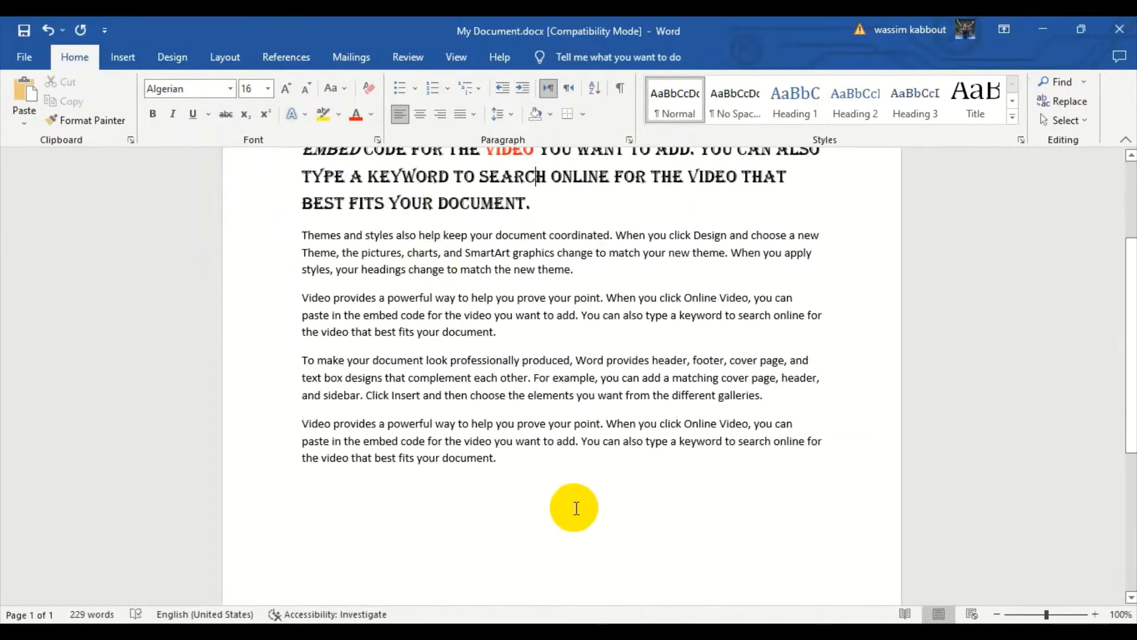
scroll(545, 306, up, 2)
double_click(544, 282)
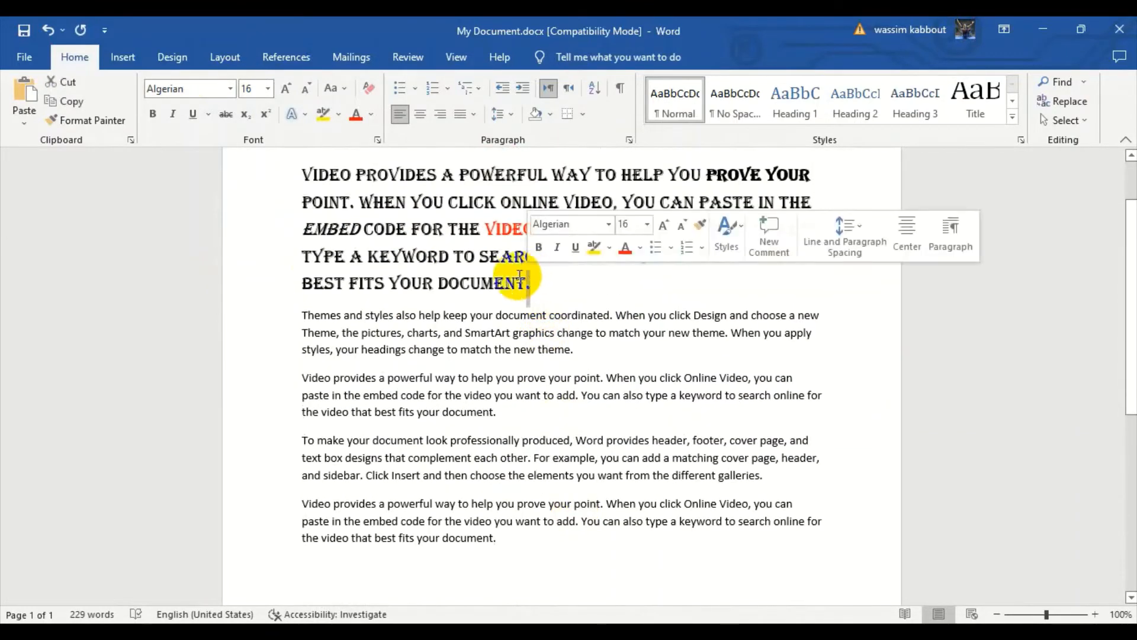
drag(543, 283, 302, 172)
click(522, 285)
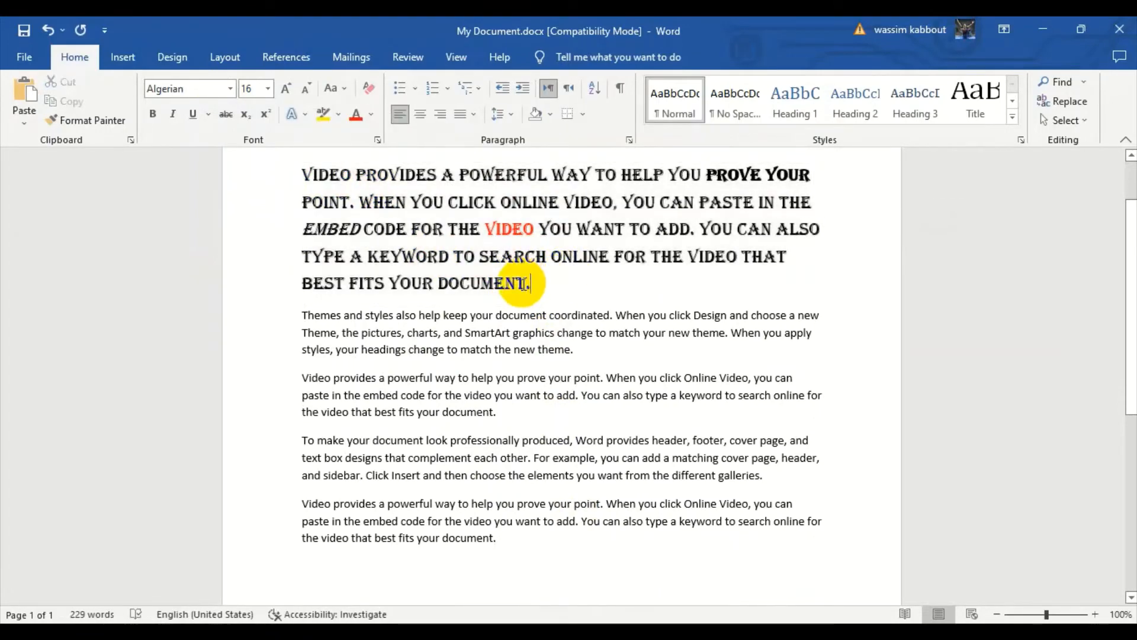
drag(536, 284, 438, 284)
click(79, 119)
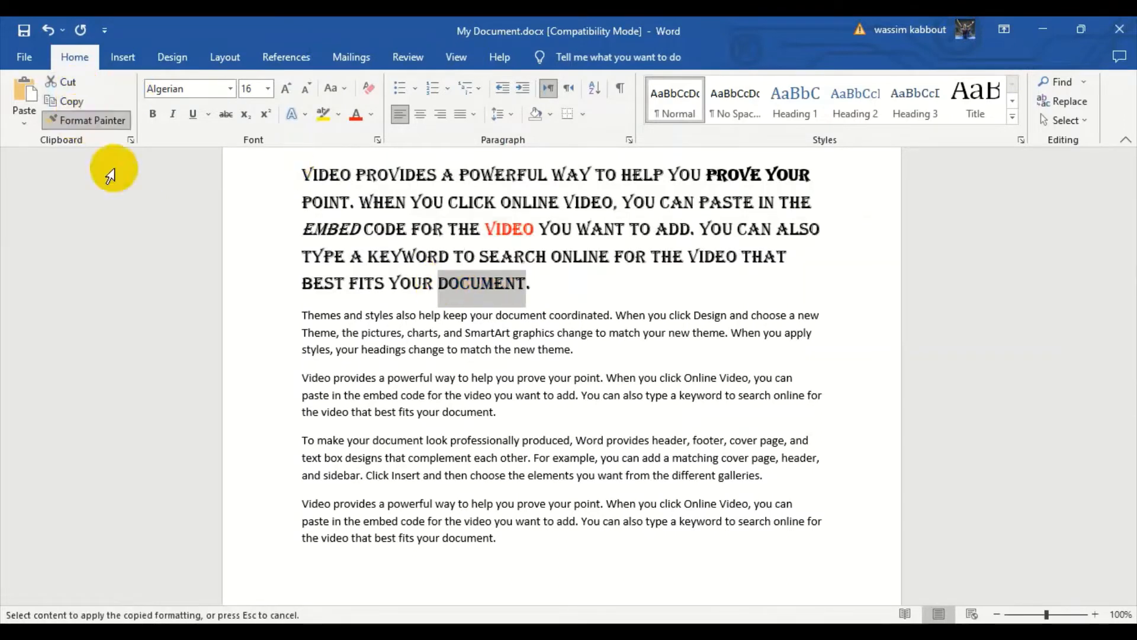
scroll(536, 456, down, 2)
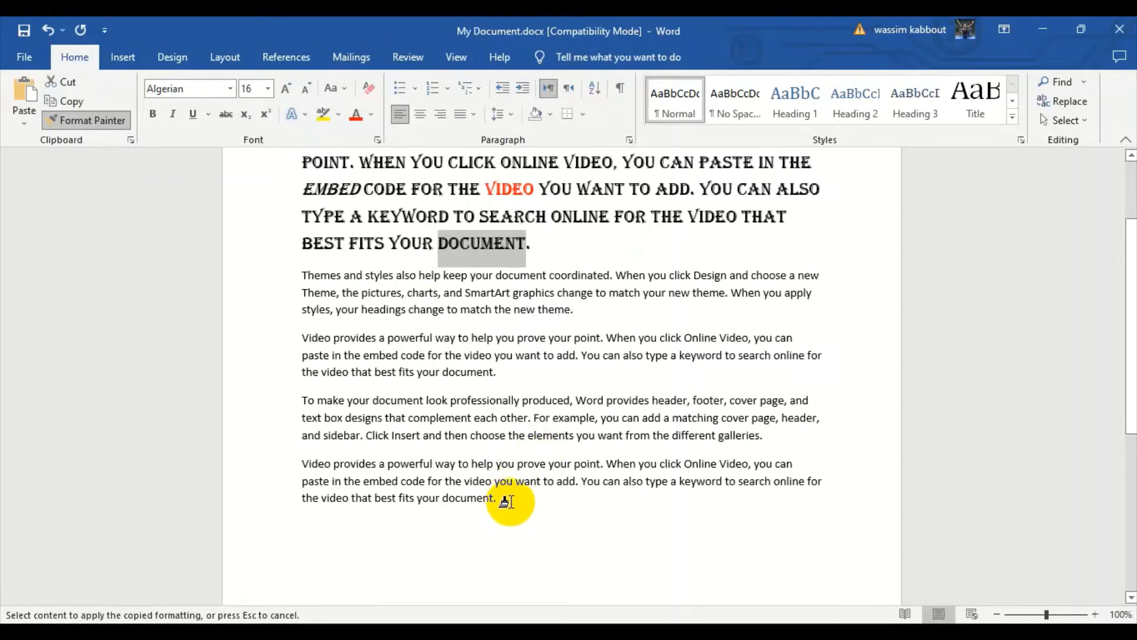
drag(496, 499, 314, 467)
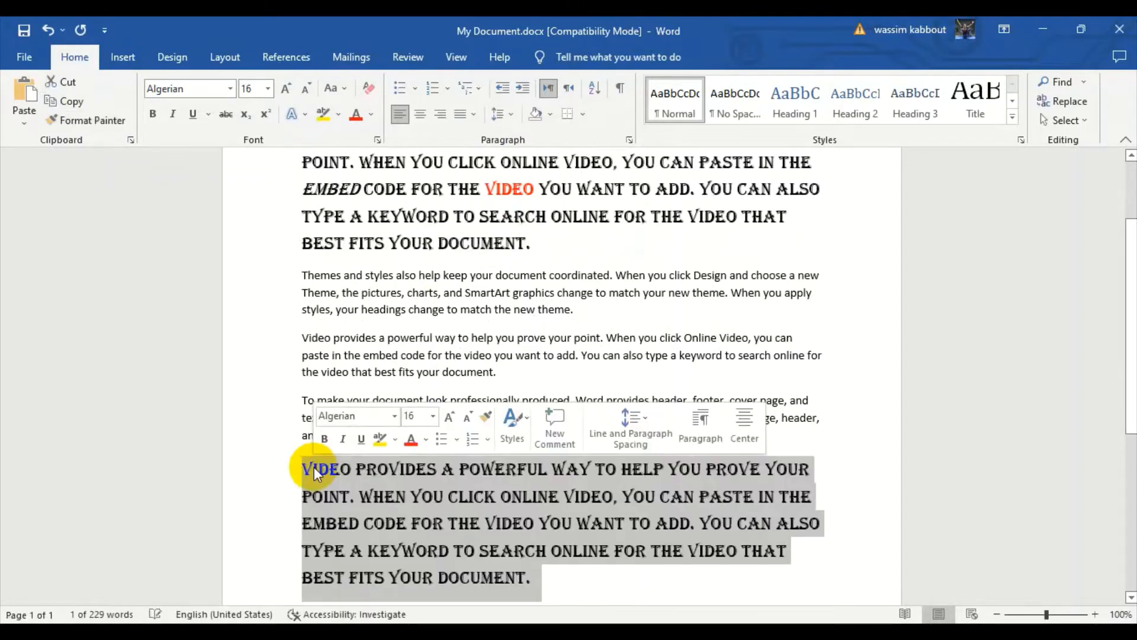
Compare the formatting of the last paragraph with that of the first paragraph.
scroll(614, 508, down, 1)
scroll(613, 508, up, 2)
scroll(613, 509, down, 2)
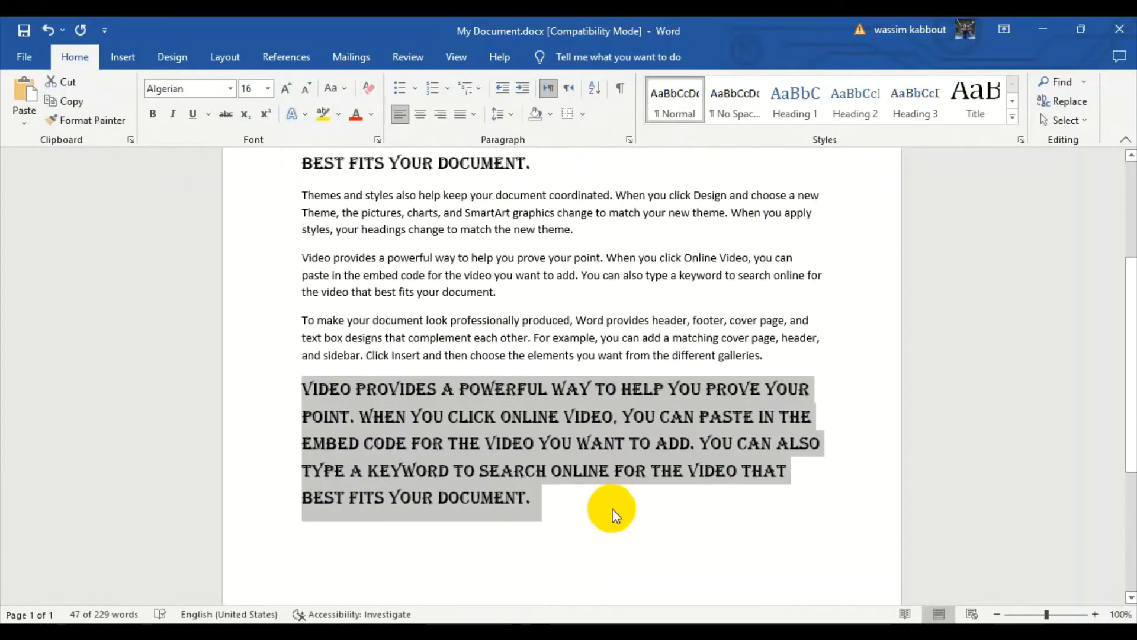
scroll(612, 508, up, 2)
scroll(574, 321, down, 2)
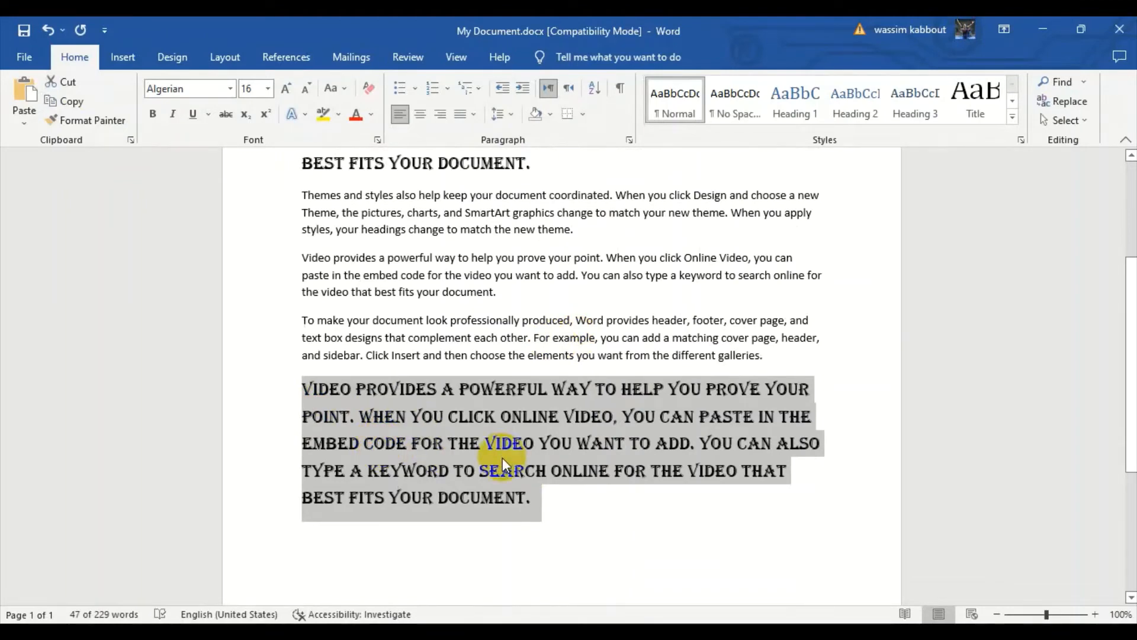
scroll(502, 459, up, 2)
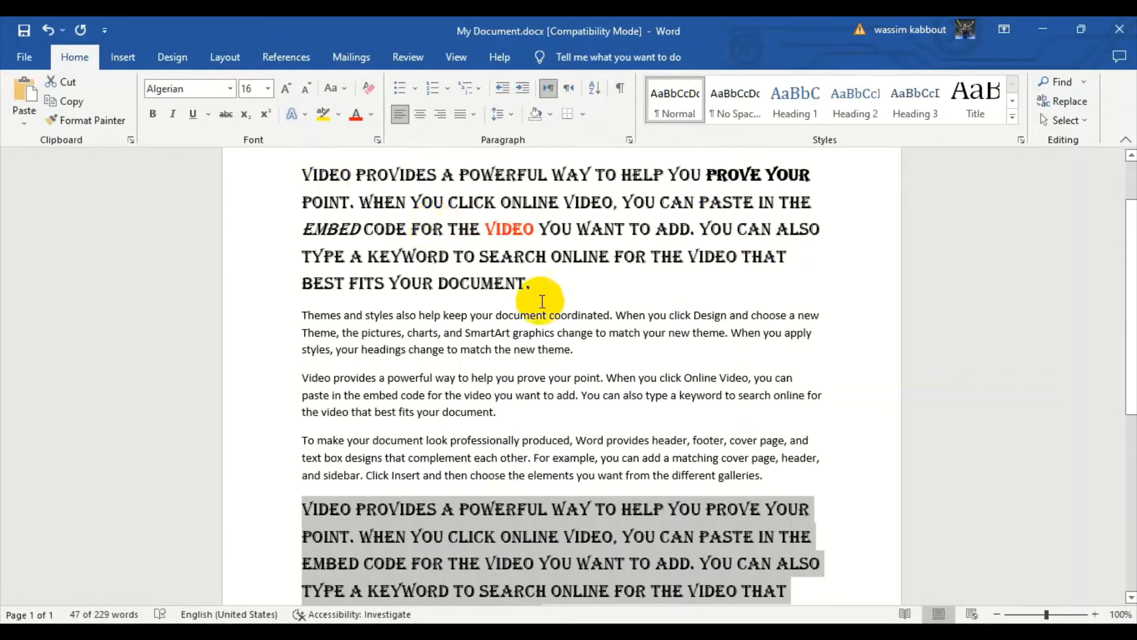
Delete the entire text of the document.
scroll(540, 297, down, 3)
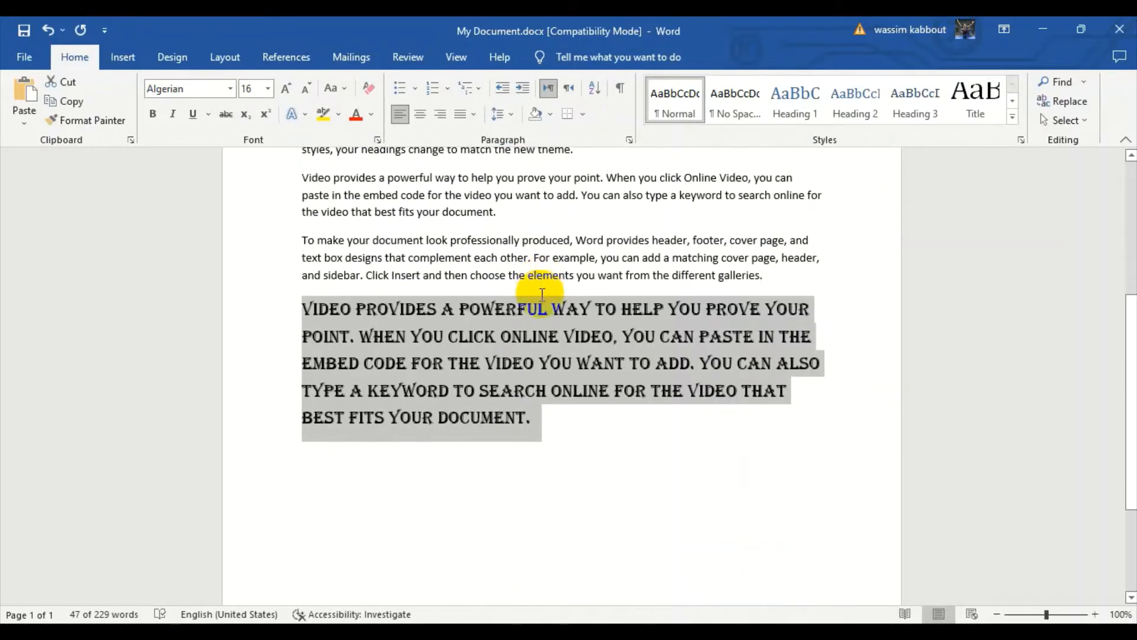
scroll(541, 294, up, 1)
click(585, 478)
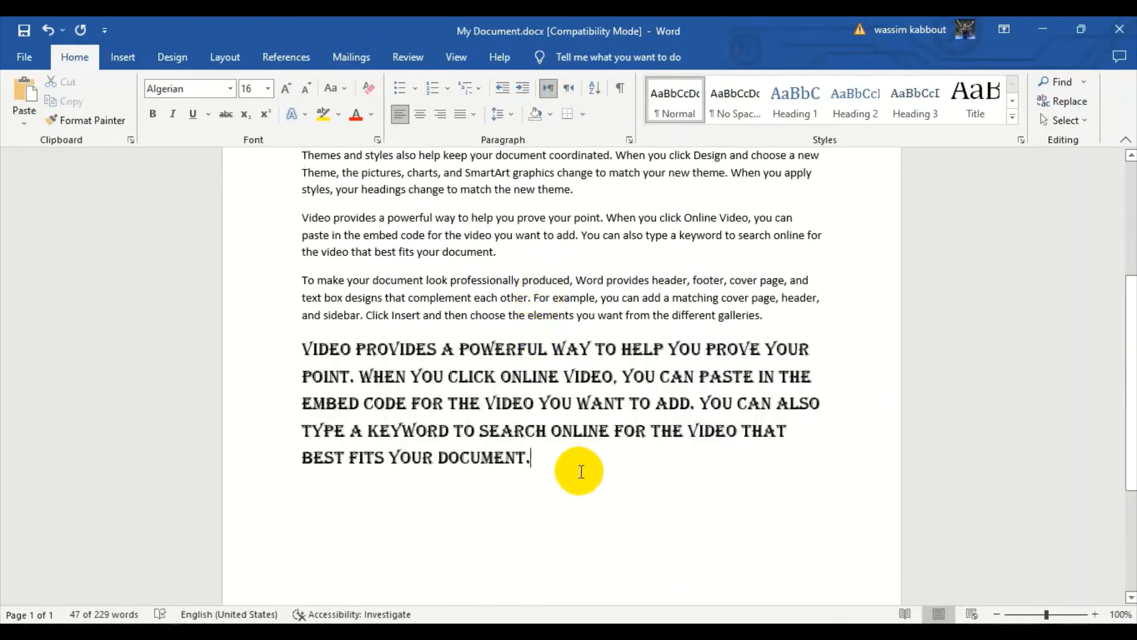
drag(578, 472, 324, 379)
scroll(381, 382, up, 3)
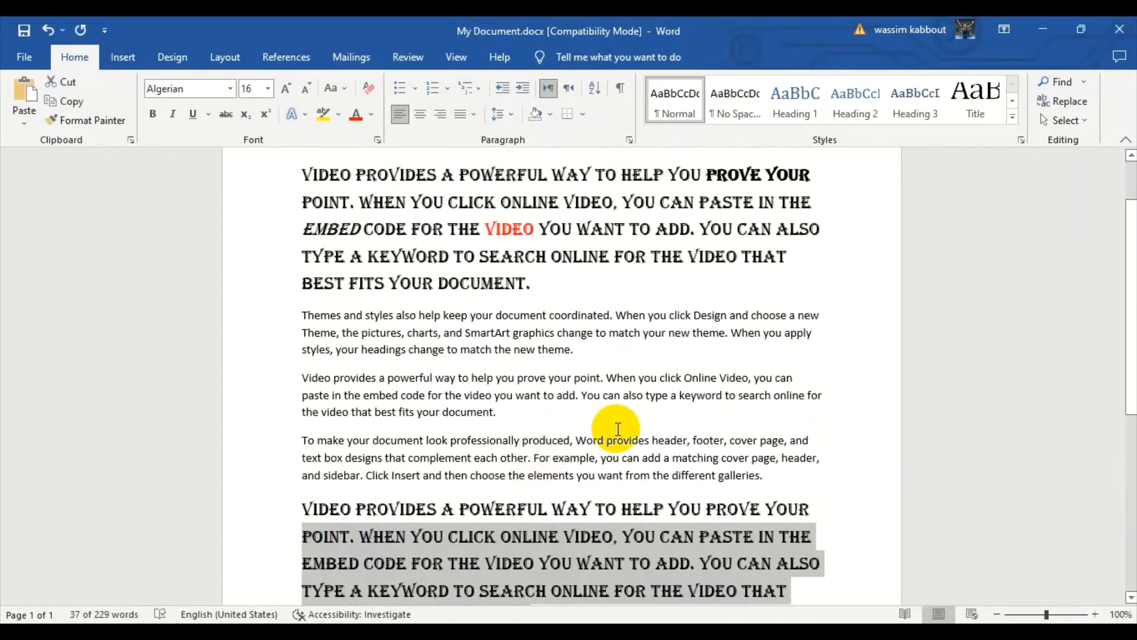
key(ctrl+a)
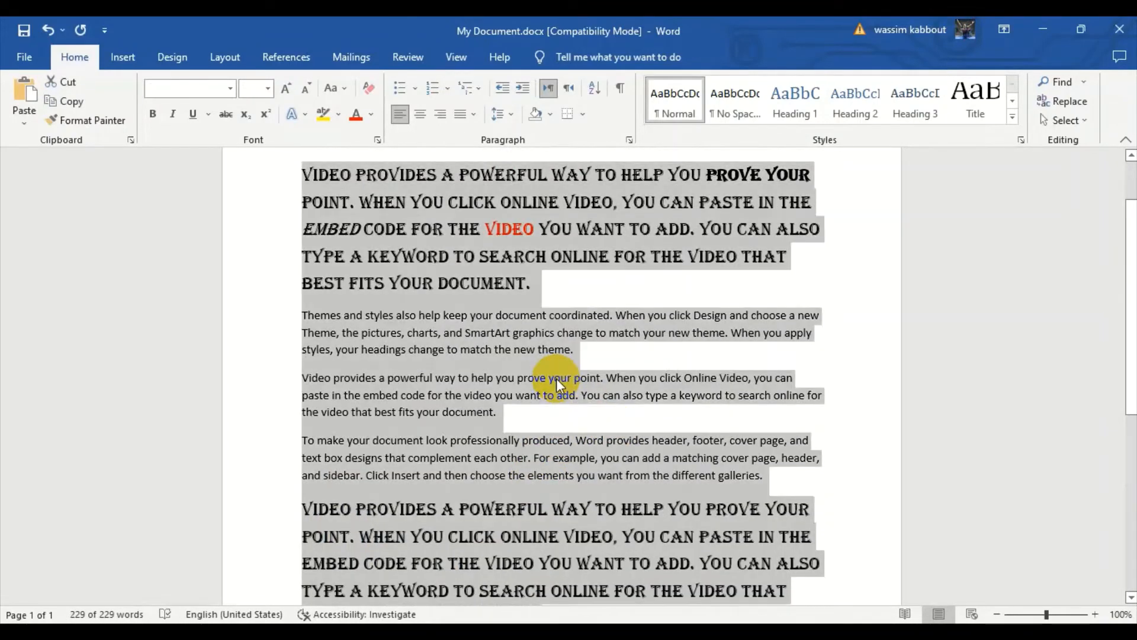
key(Delete)
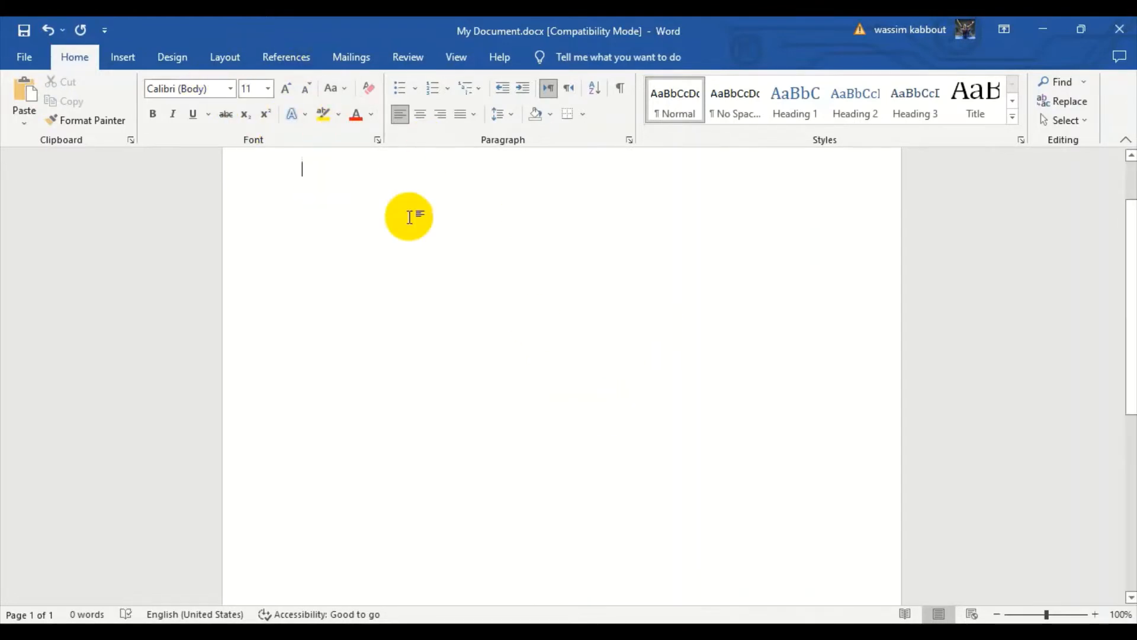
Generate sample text of two paragraphs with three sentences each using =rand(2,3).
text(=rand()
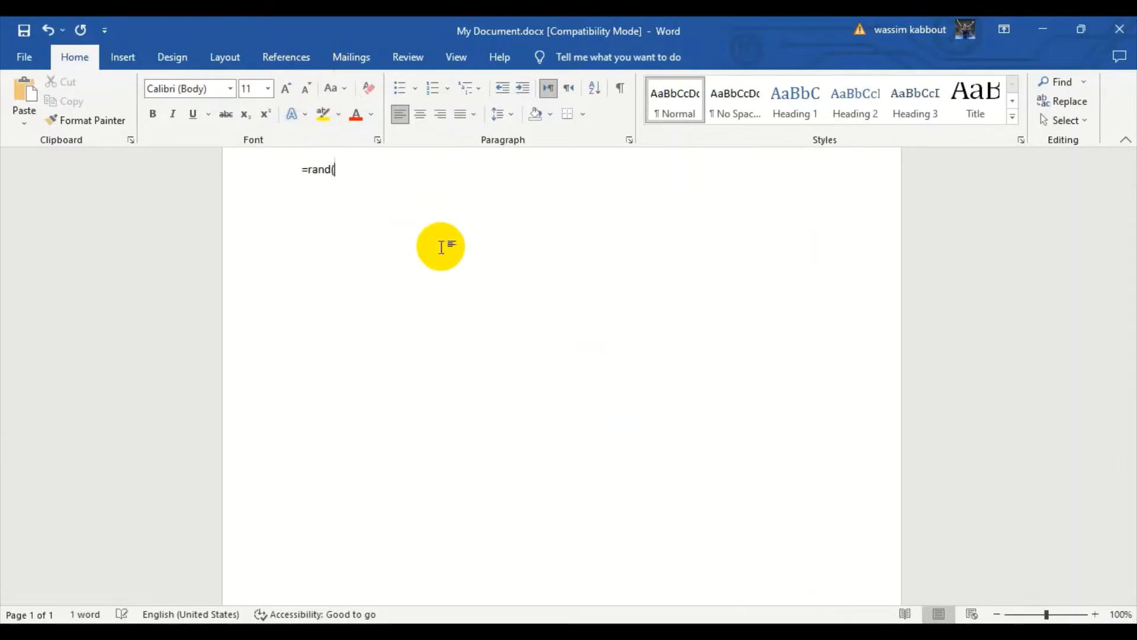
text(2,3))
key(Return)
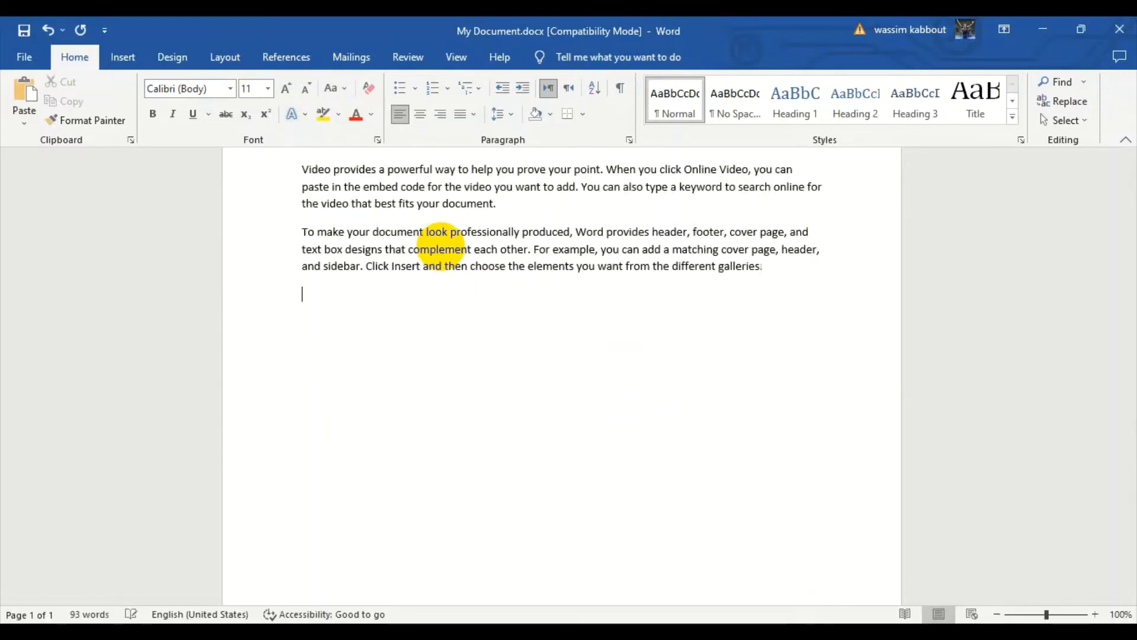
scroll(482, 323, up, 2)
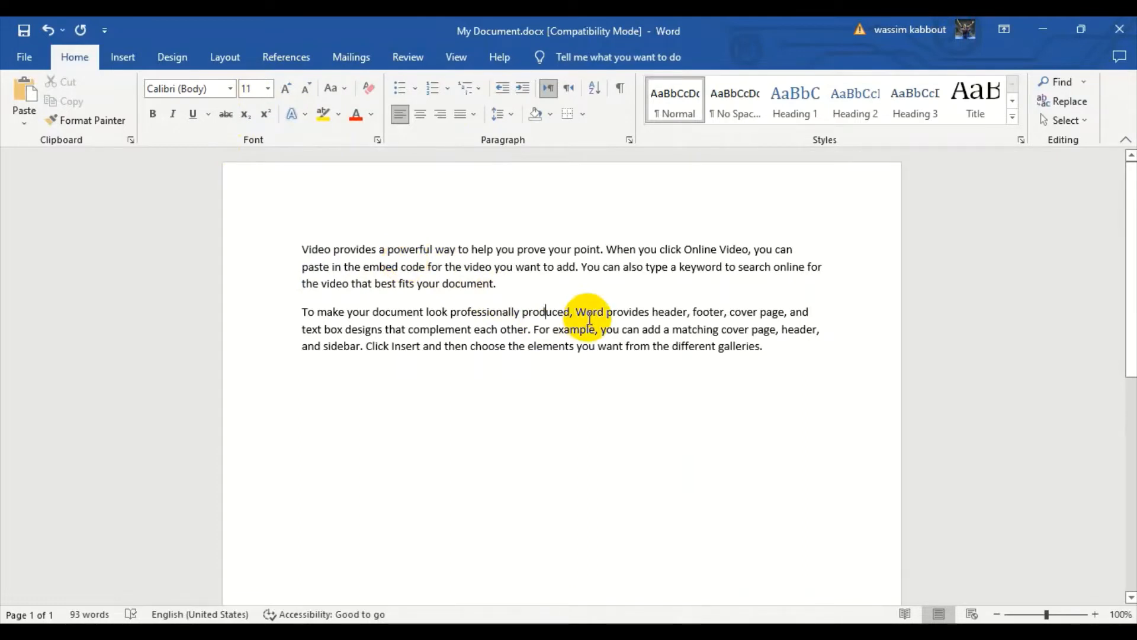
click(767, 347)
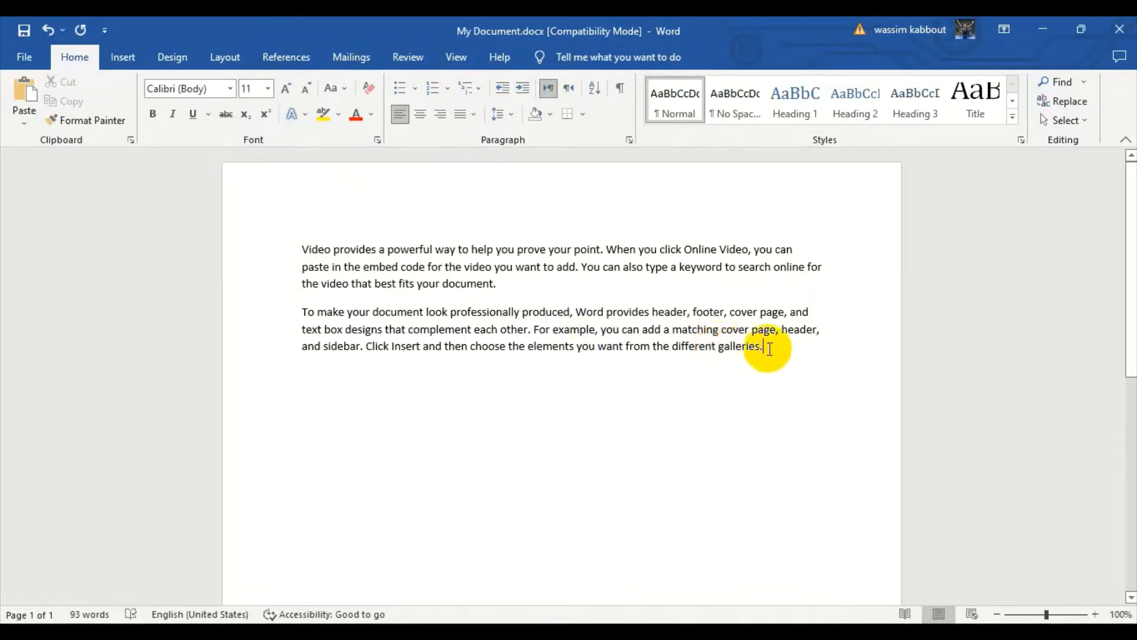
Set the font of the whole first paragraph to Times New Roman.
drag(510, 279, 296, 254)
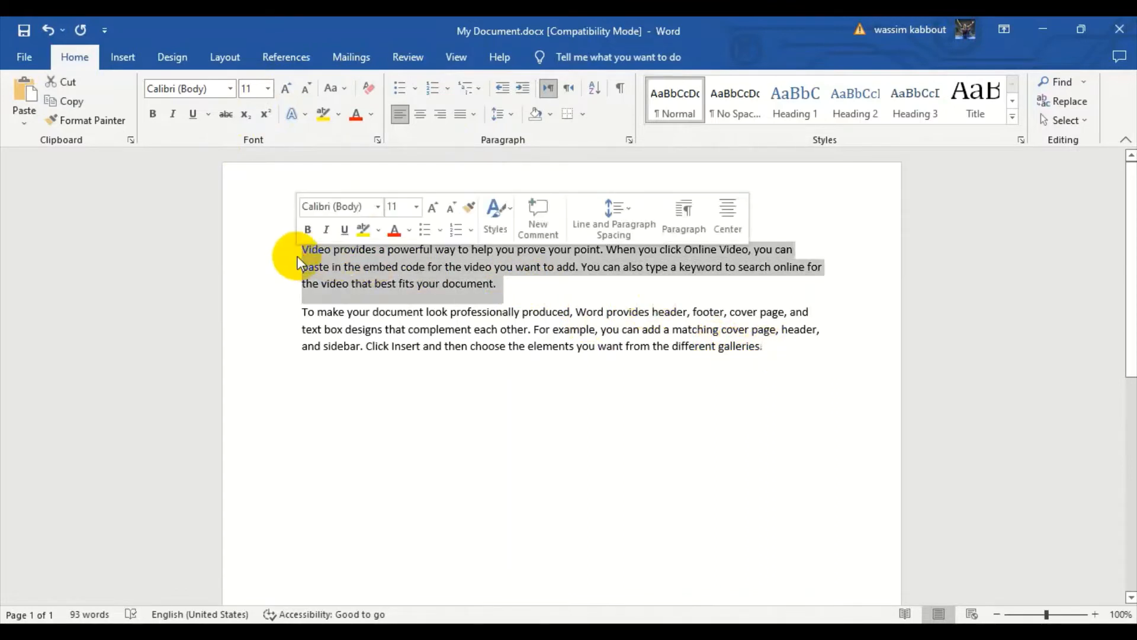
click(231, 90)
click(232, 90)
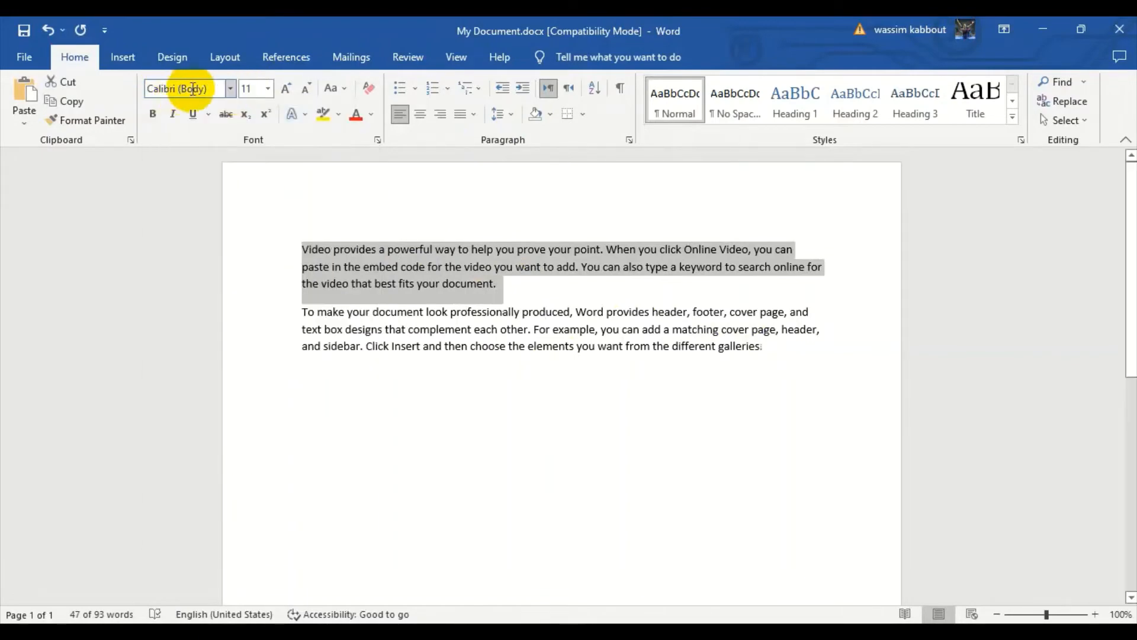
click(231, 87)
scroll(219, 272, down, 2)
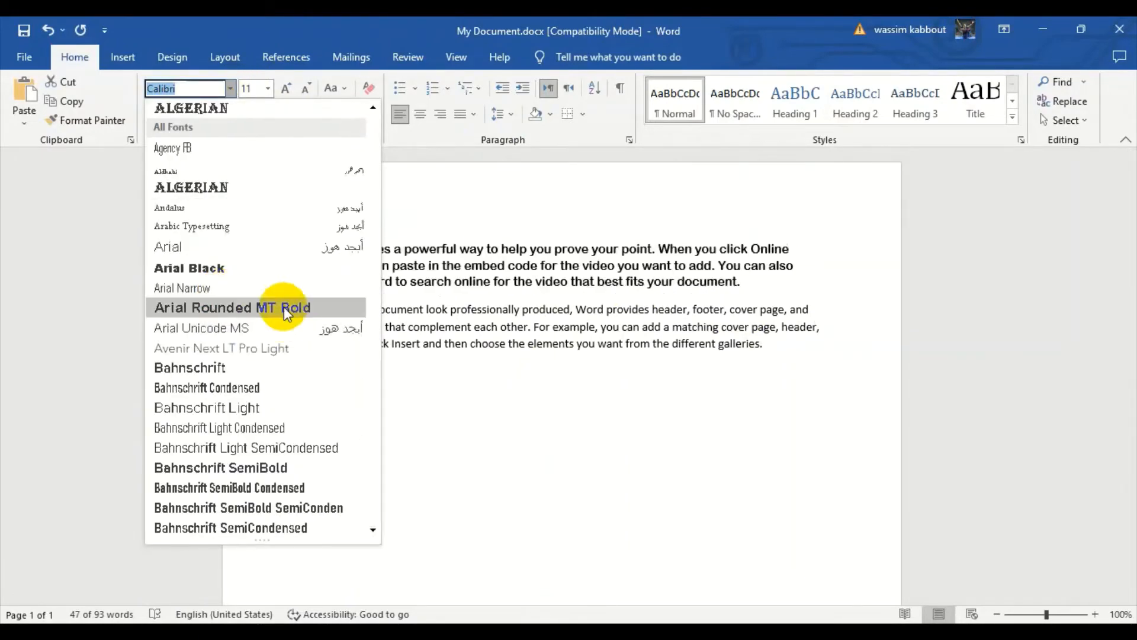
scroll(285, 307, down, 2)
scroll(285, 307, up, 4)
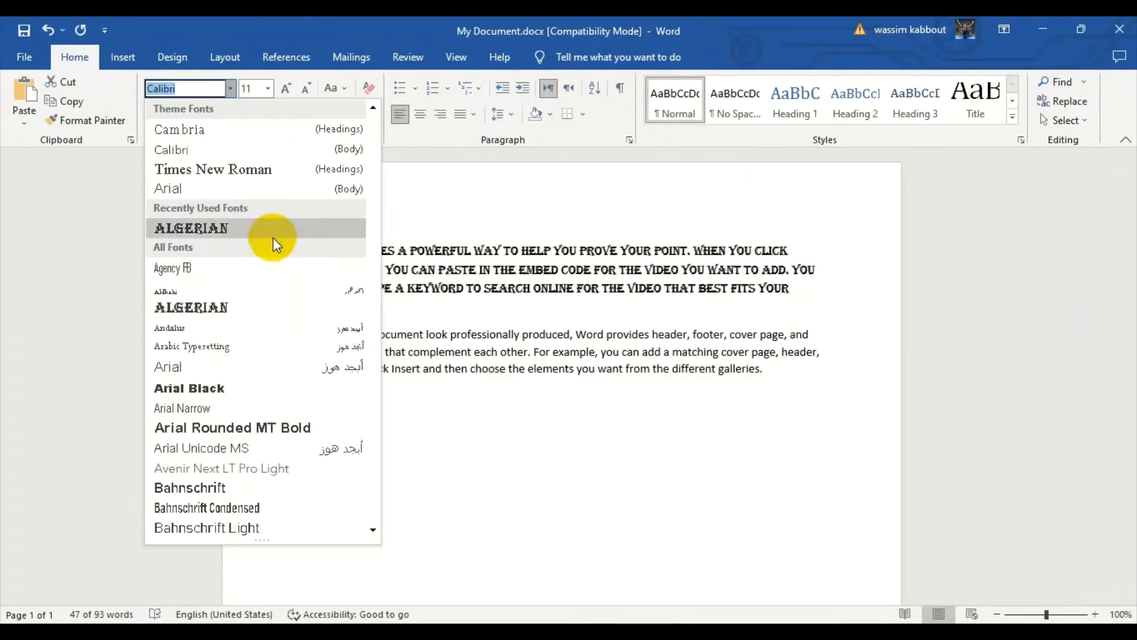
click(218, 170)
click(618, 309)
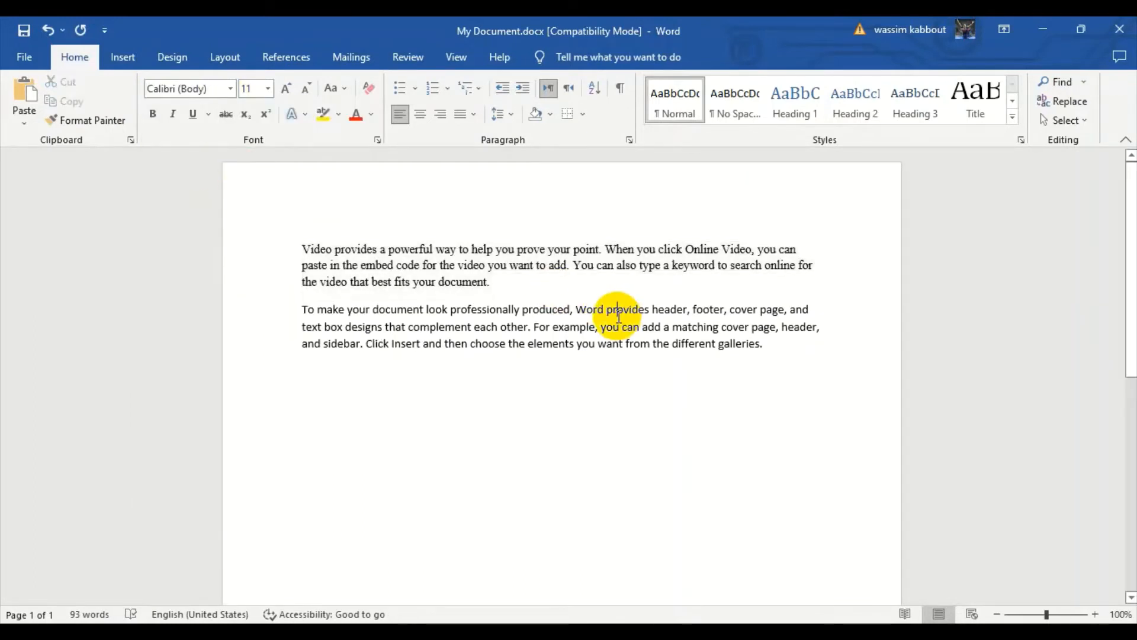
Set the font of the whole second paragraph to Bookman Old Style.
drag(764, 351, 305, 305)
click(229, 86)
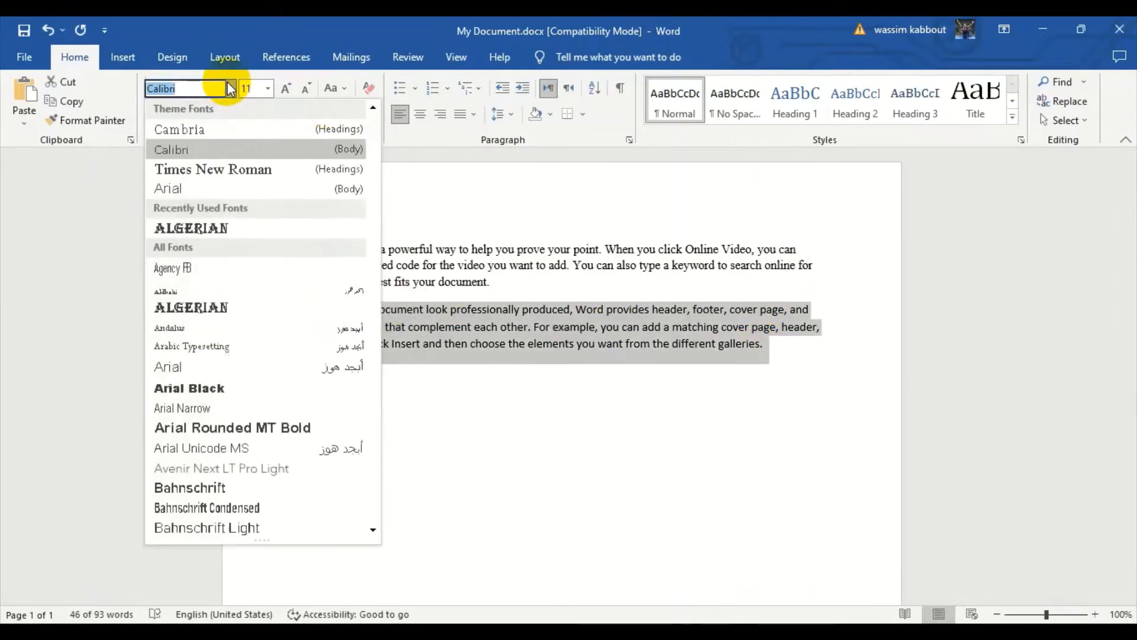
scroll(223, 432, down, 5)
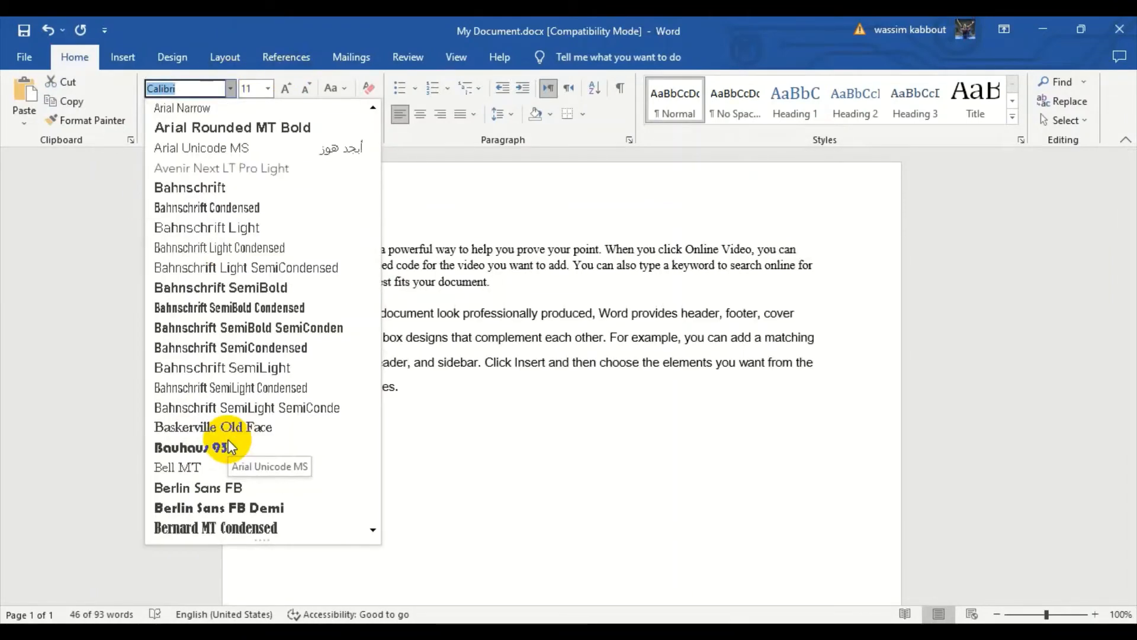
scroll(176, 489, down, 5)
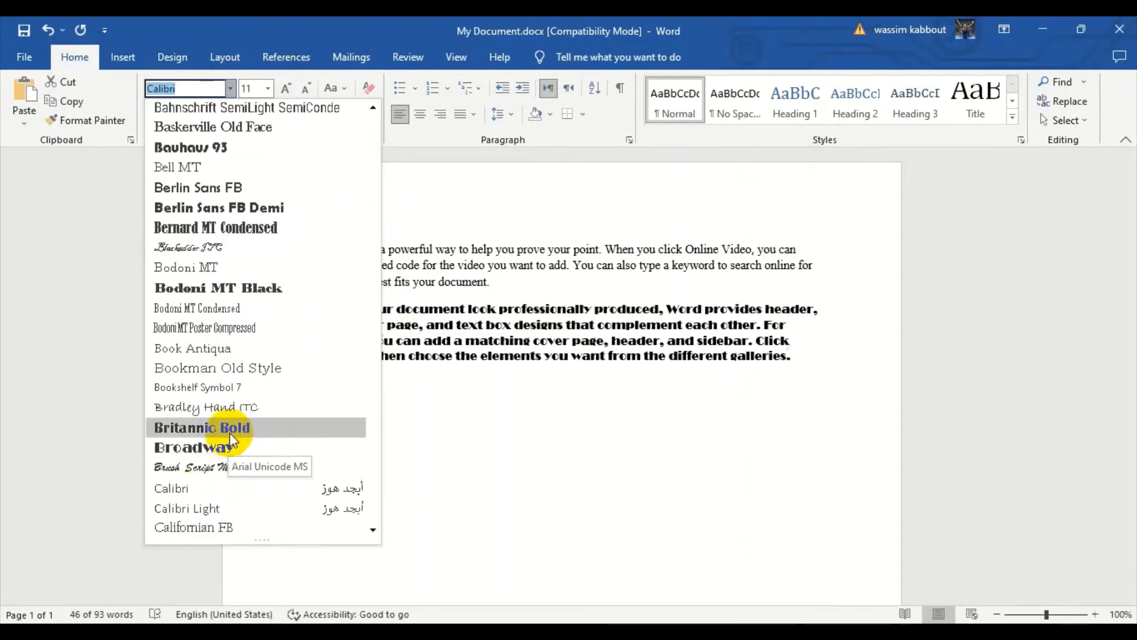
click(186, 361)
click(563, 409)
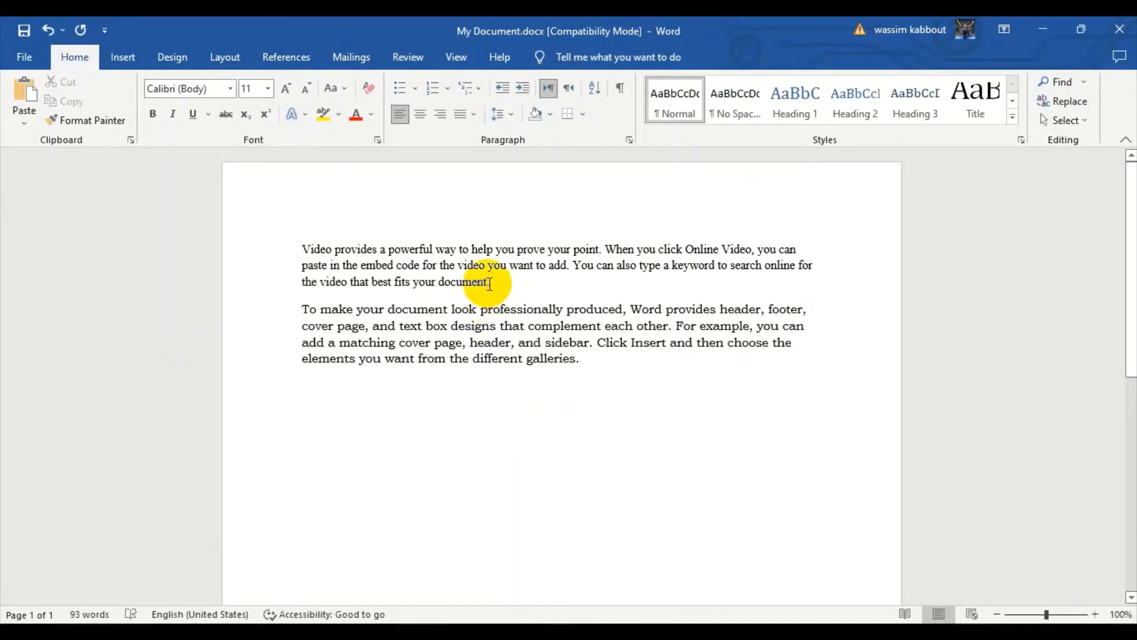
Set the first paragraph's font size to 18 and reduce it stepwise to 12 with Decrease Font Size.
drag(504, 282, 313, 250)
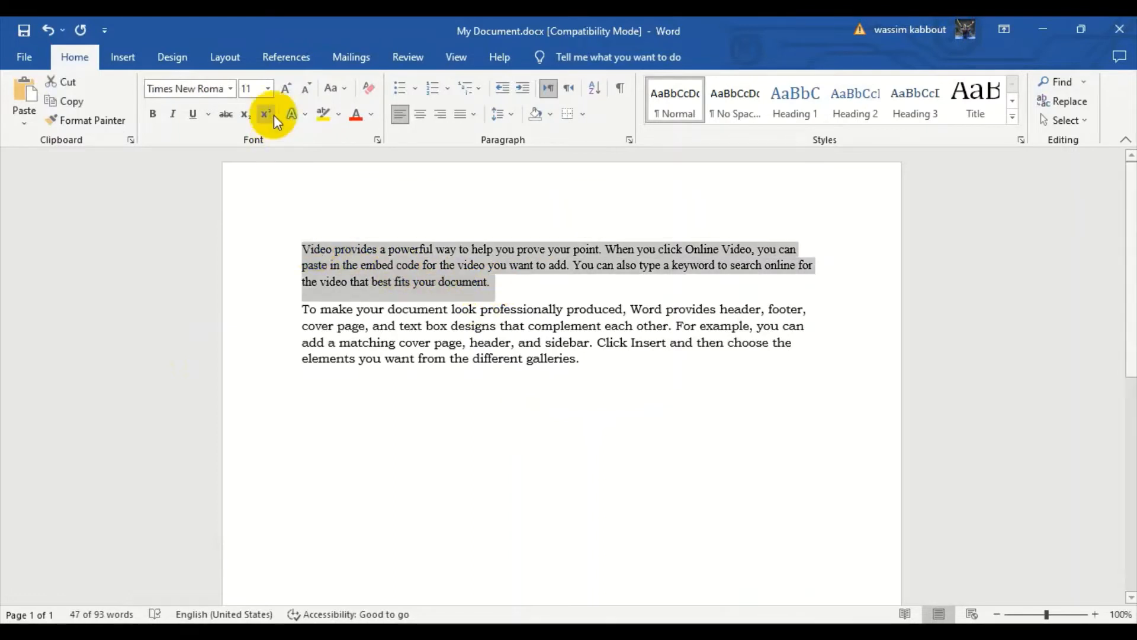
click(268, 86)
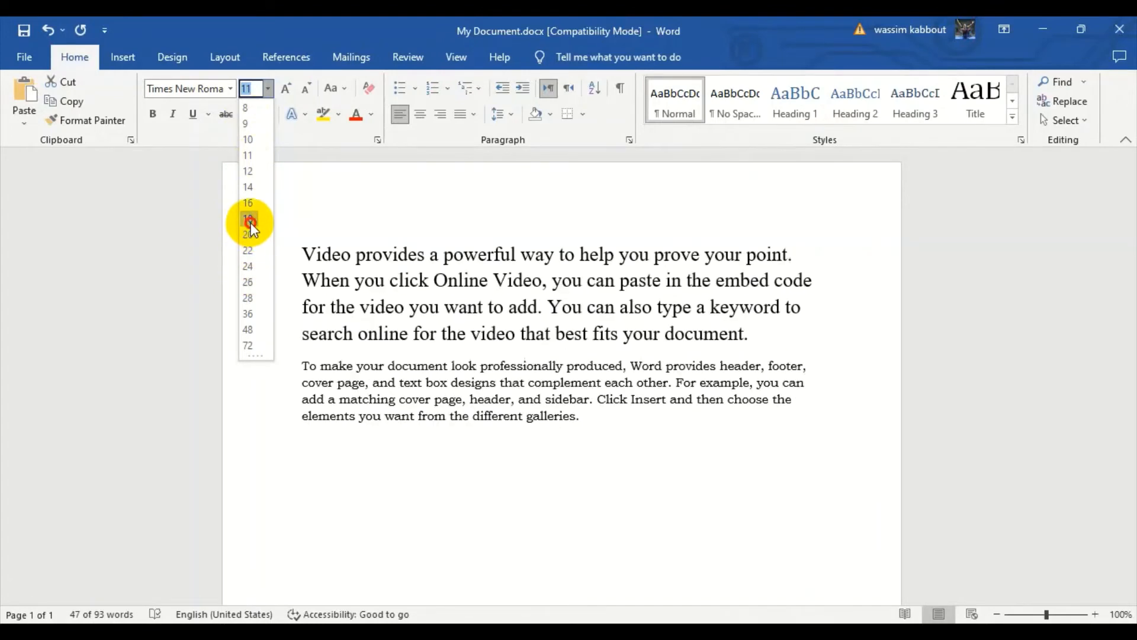
click(247, 219)
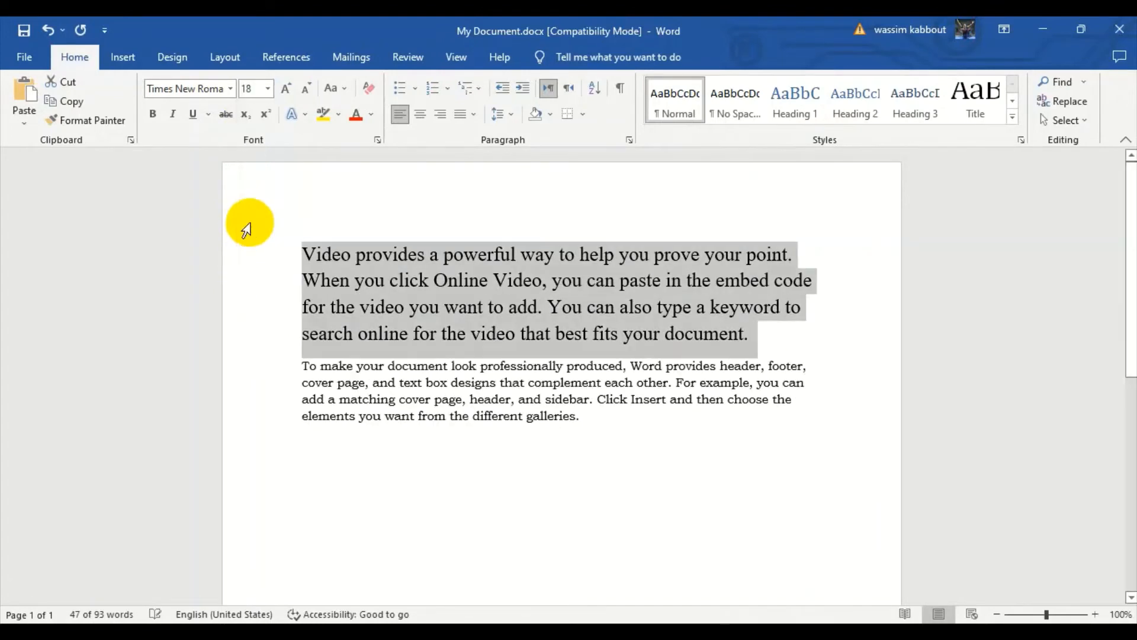
click(307, 90)
click(307, 90)
click(307, 90)
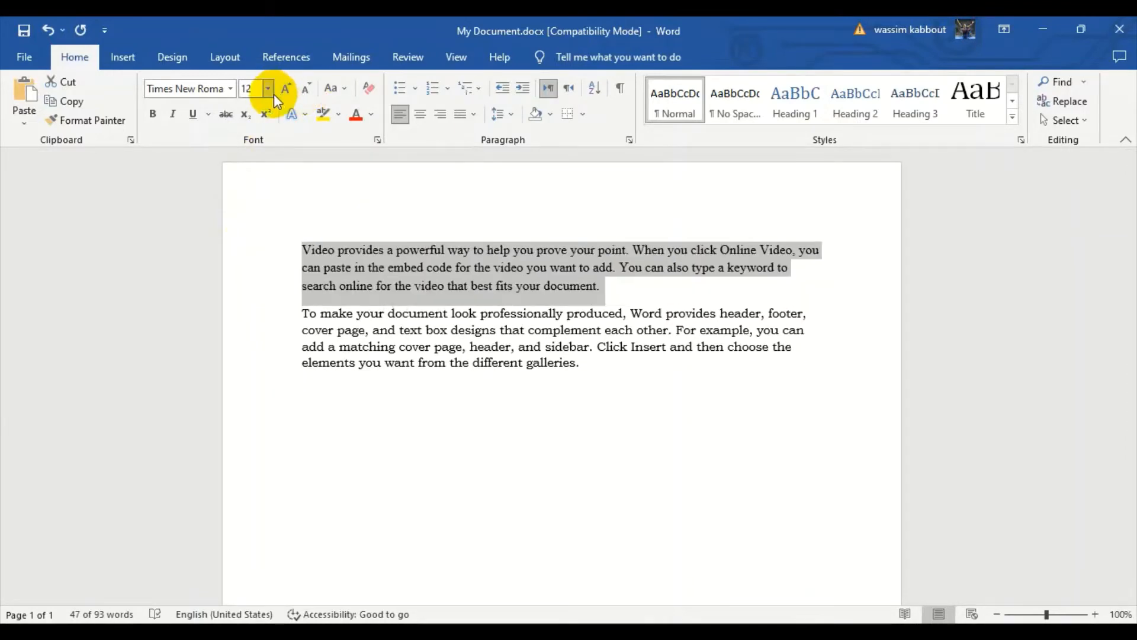
Enlarge the first paragraph's text stepwise to size 20 and shrink it back to 12.
click(286, 91)
click(286, 90)
click(286, 91)
click(286, 90)
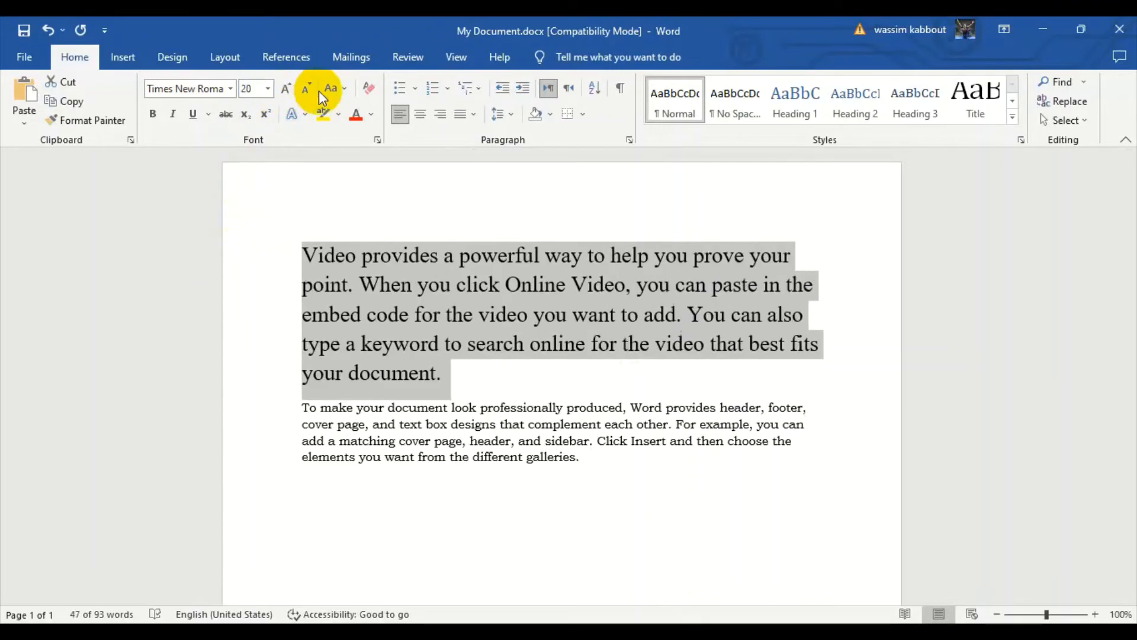
click(308, 91)
click(308, 91)
click(308, 91)
click(308, 90)
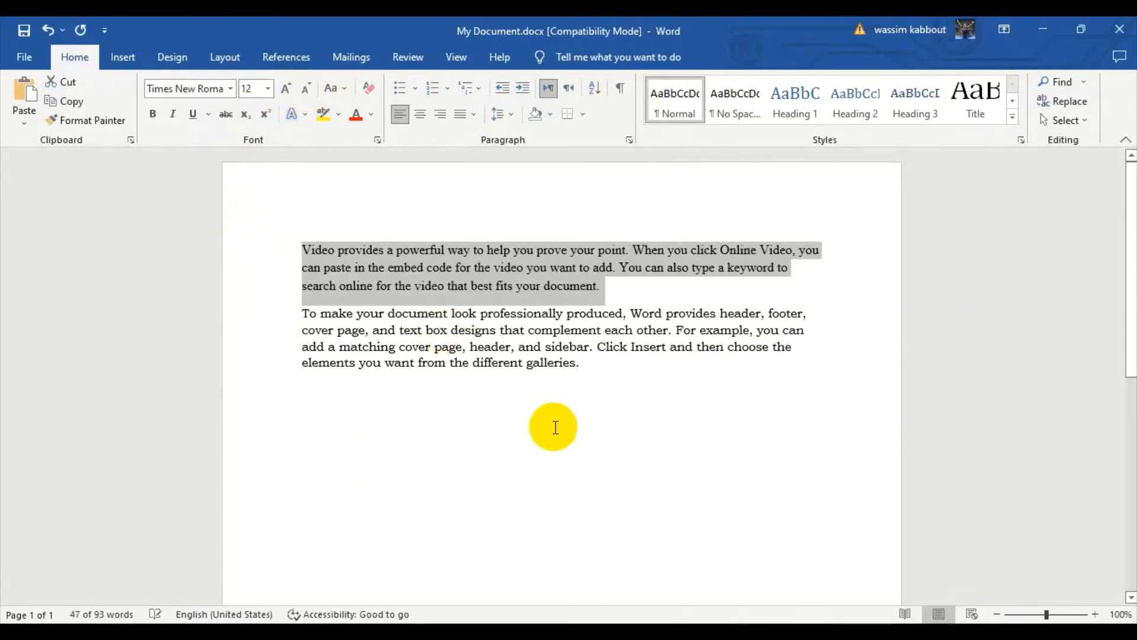
click(553, 426)
Change the case of the whole first paragraph to lowercase.
drag(625, 291, 300, 246)
click(338, 90)
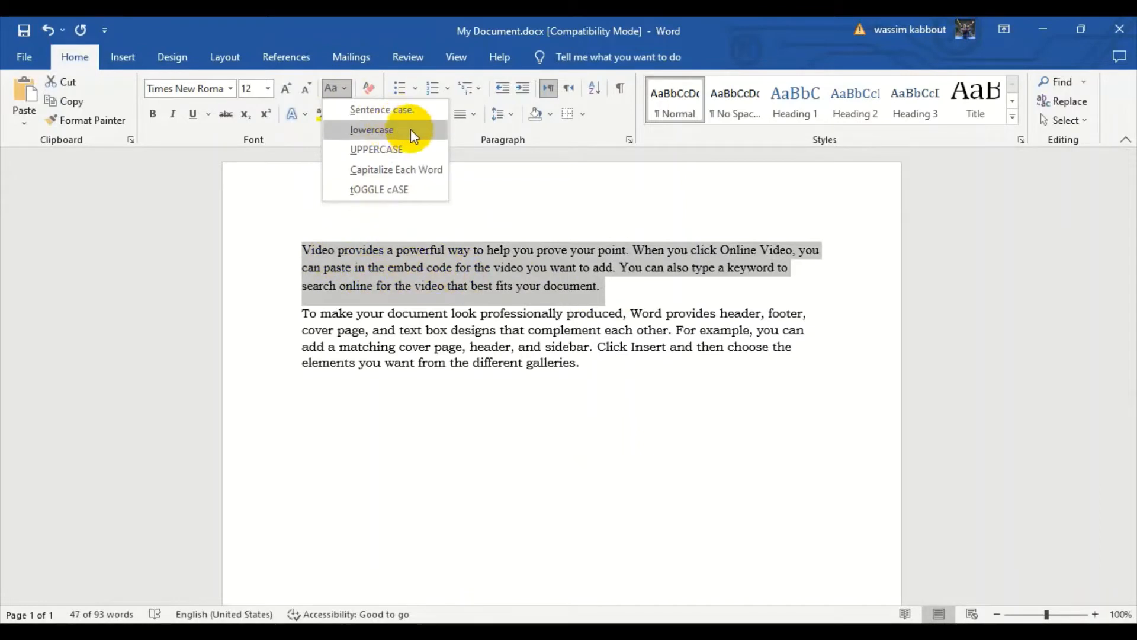
click(337, 87)
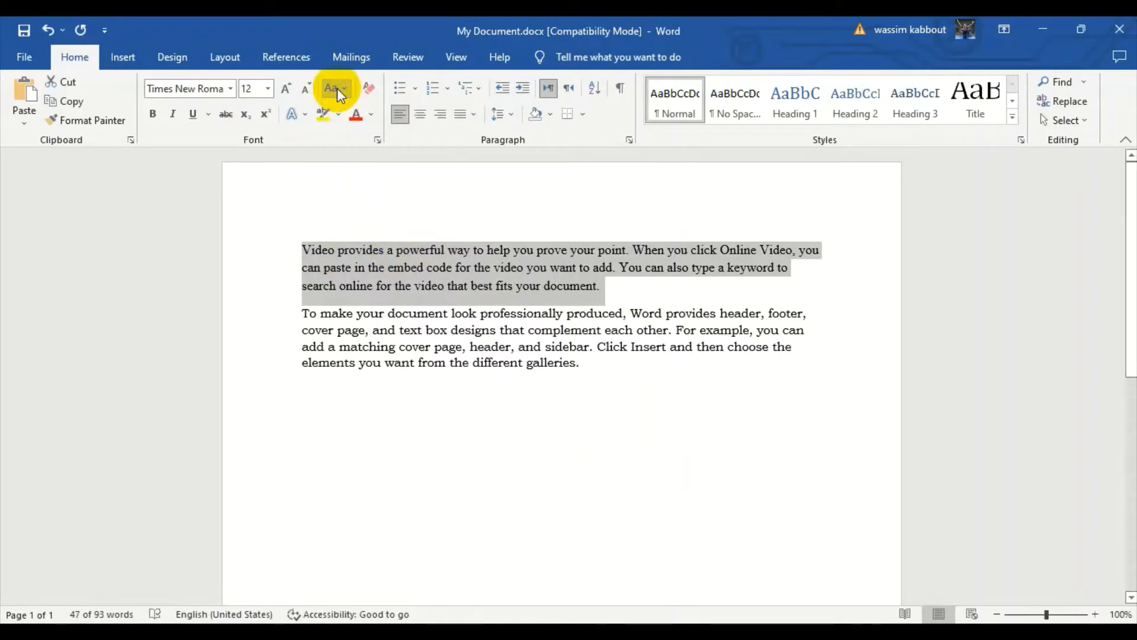
click(336, 87)
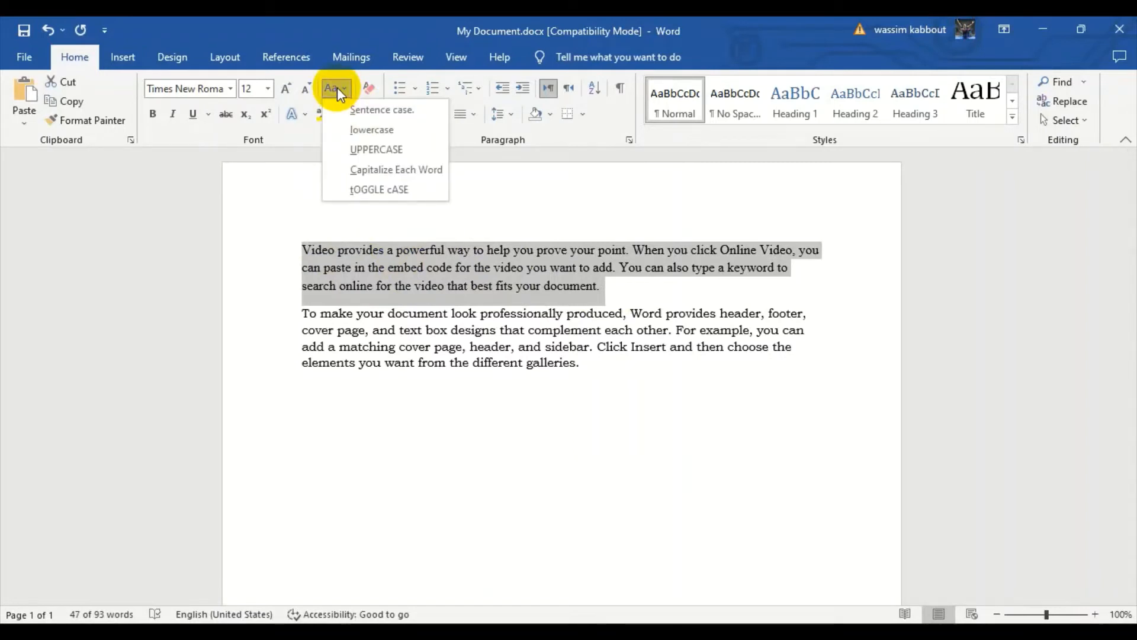
click(369, 131)
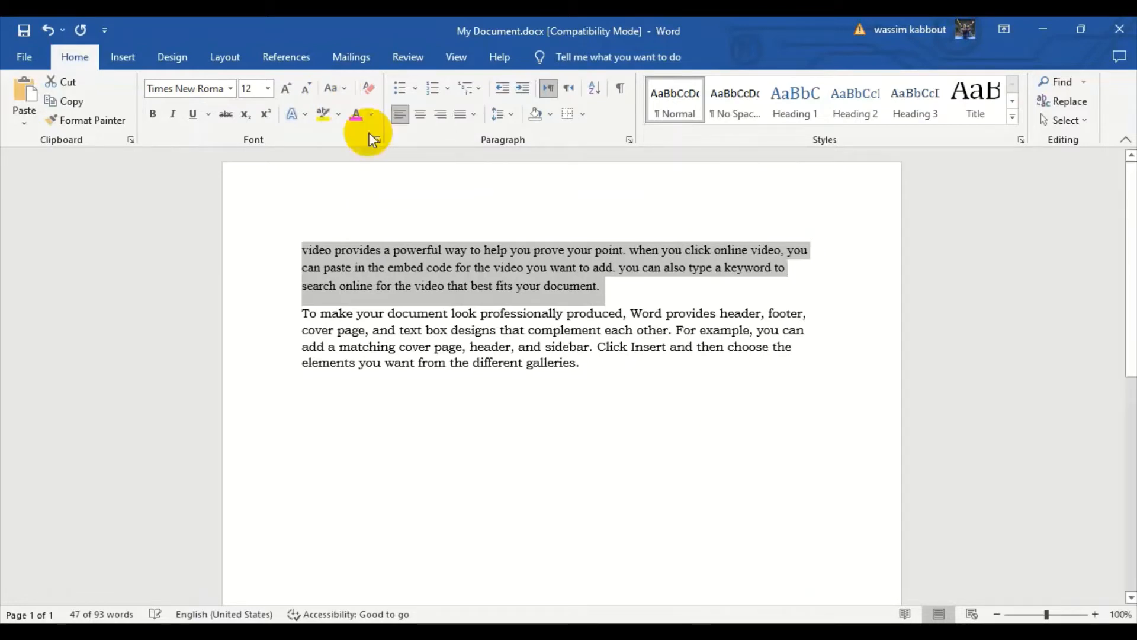
Change the case of the whole first paragraph to UPPERCASE.
click(480, 285)
drag(613, 285, 301, 249)
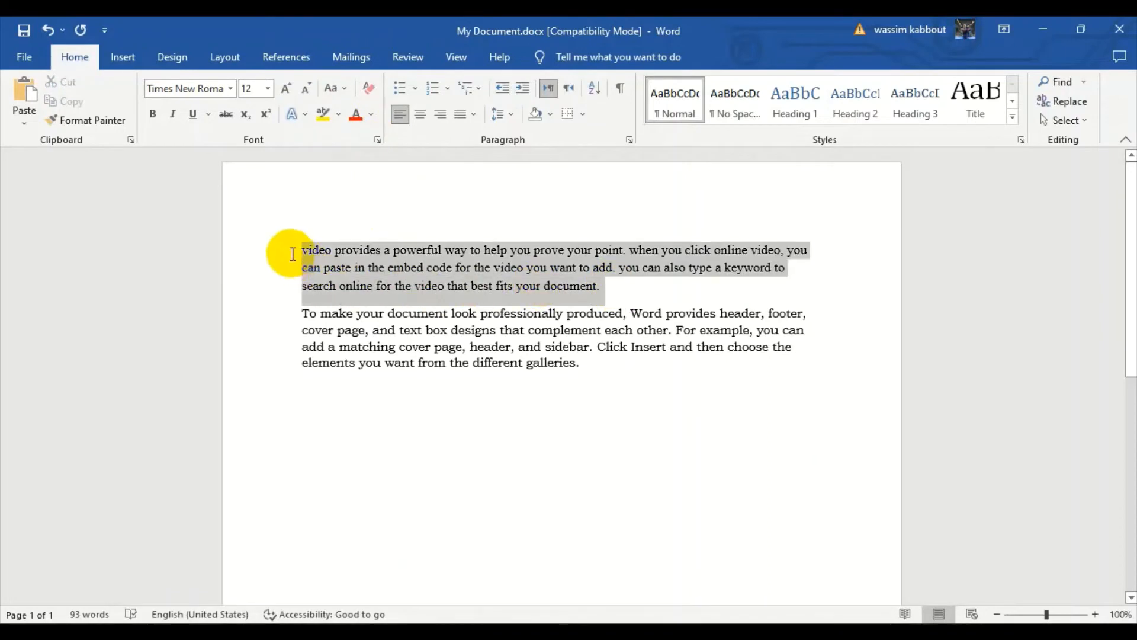
click(337, 88)
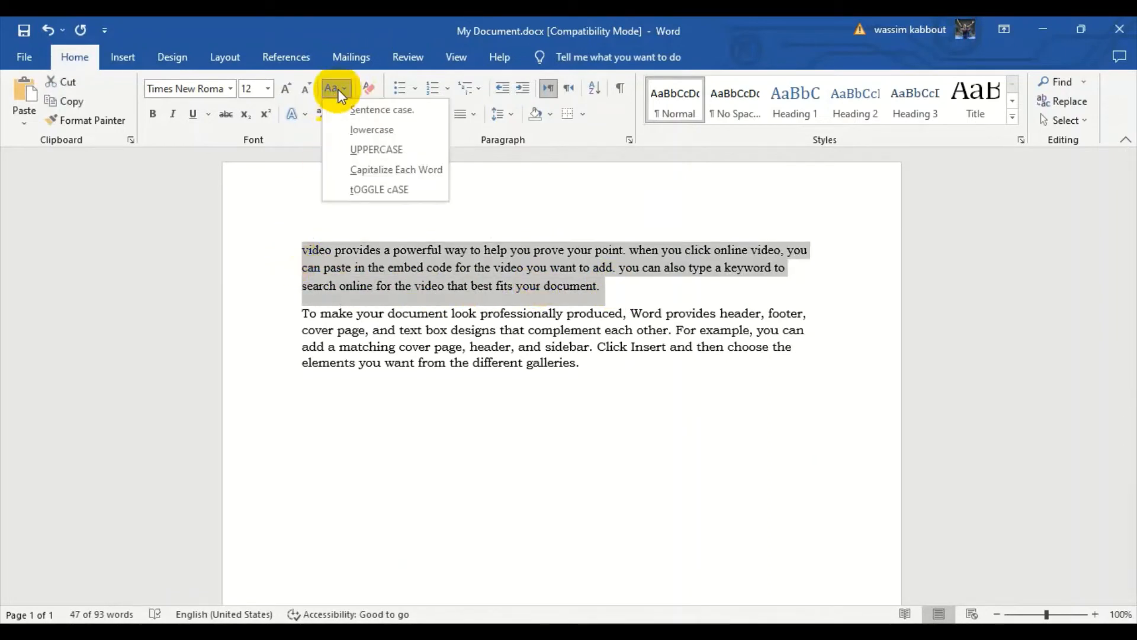
click(403, 151)
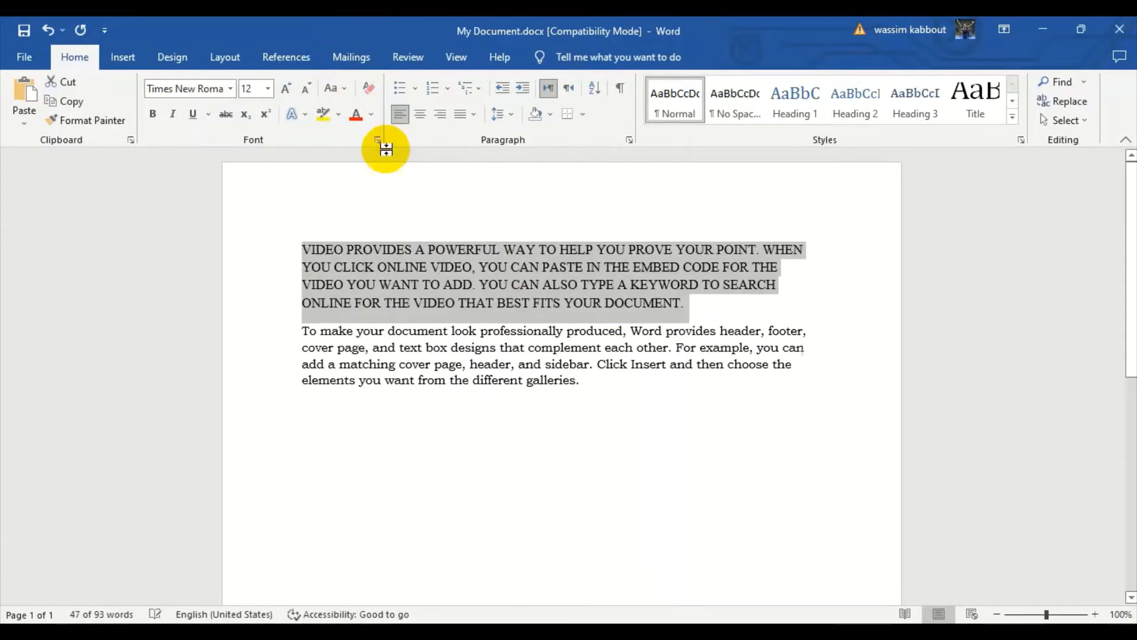
Apply Capitalize Each Word to the whole first paragraph and invert its letter case with tOGGLE cASE.
drag(682, 305, 309, 253)
click(332, 88)
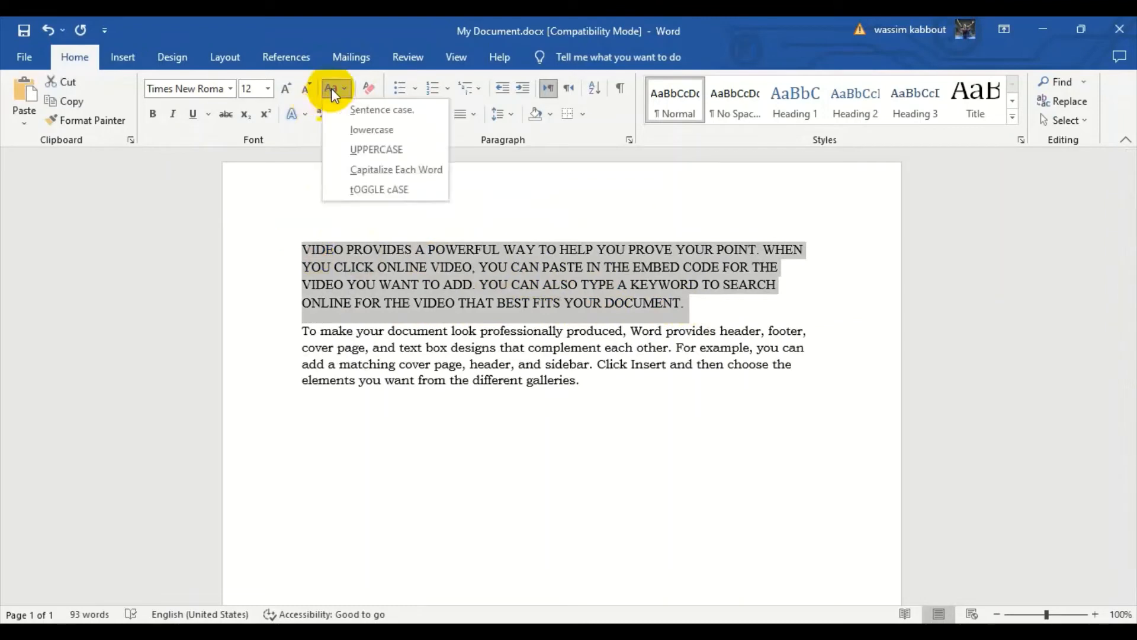
click(398, 171)
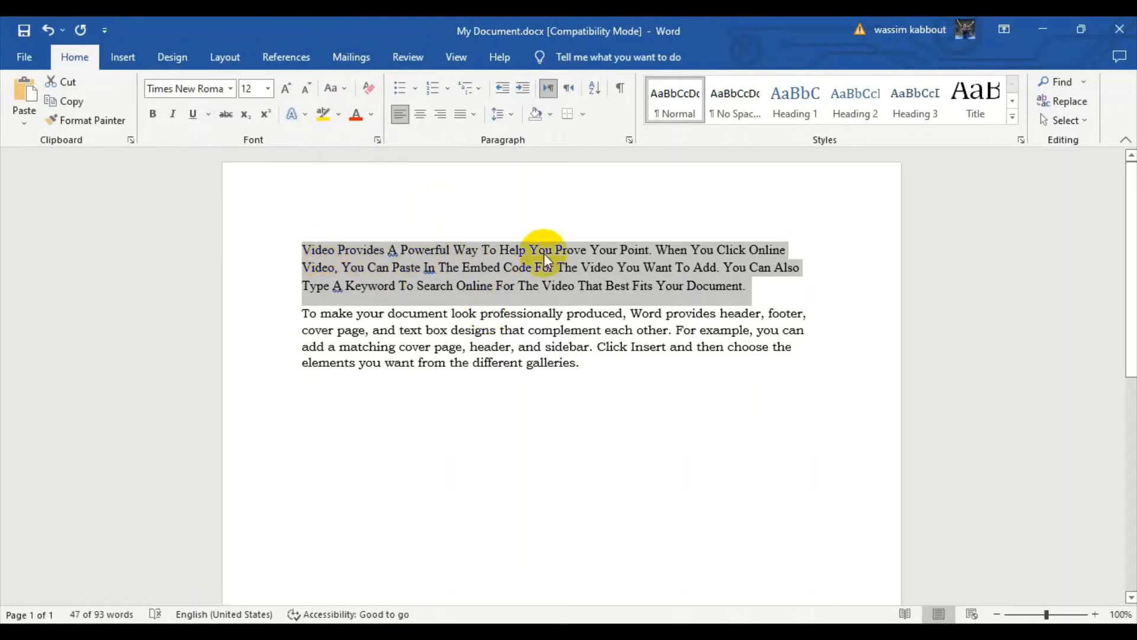
click(341, 94)
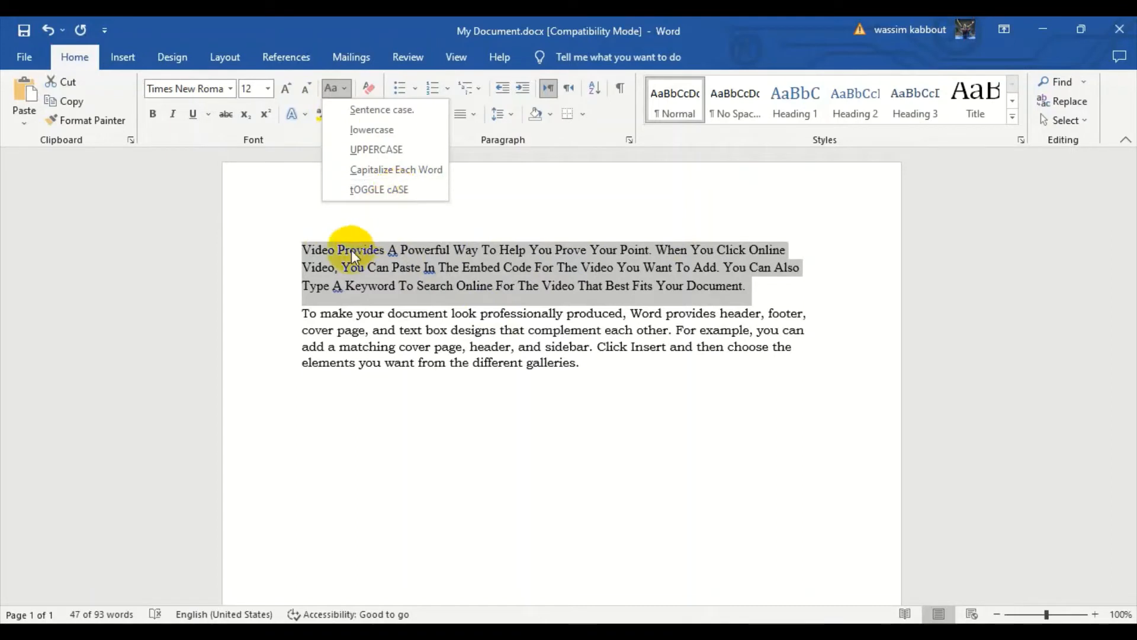
click(384, 191)
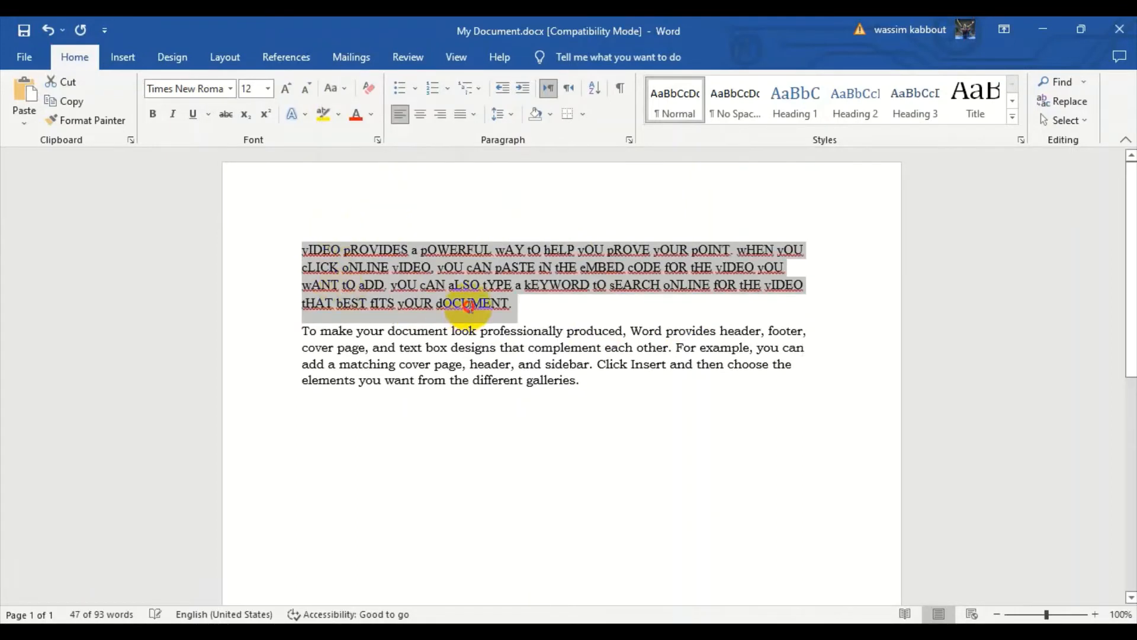
Change the case of the whole first paragraph to Sentence case.
click(469, 305)
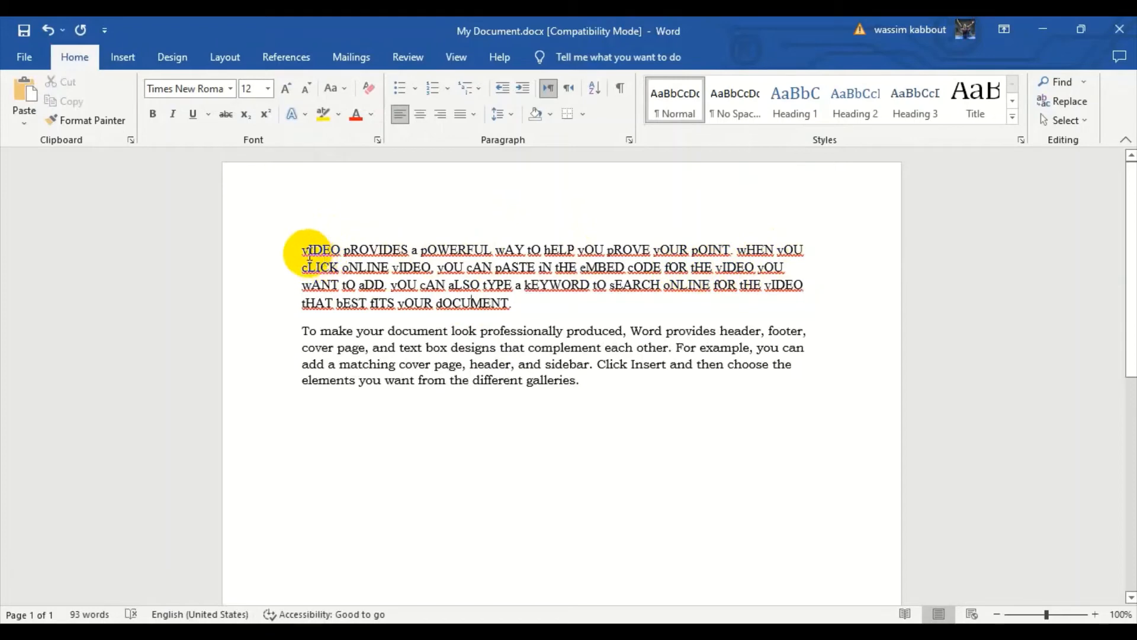
drag(518, 300, 307, 250)
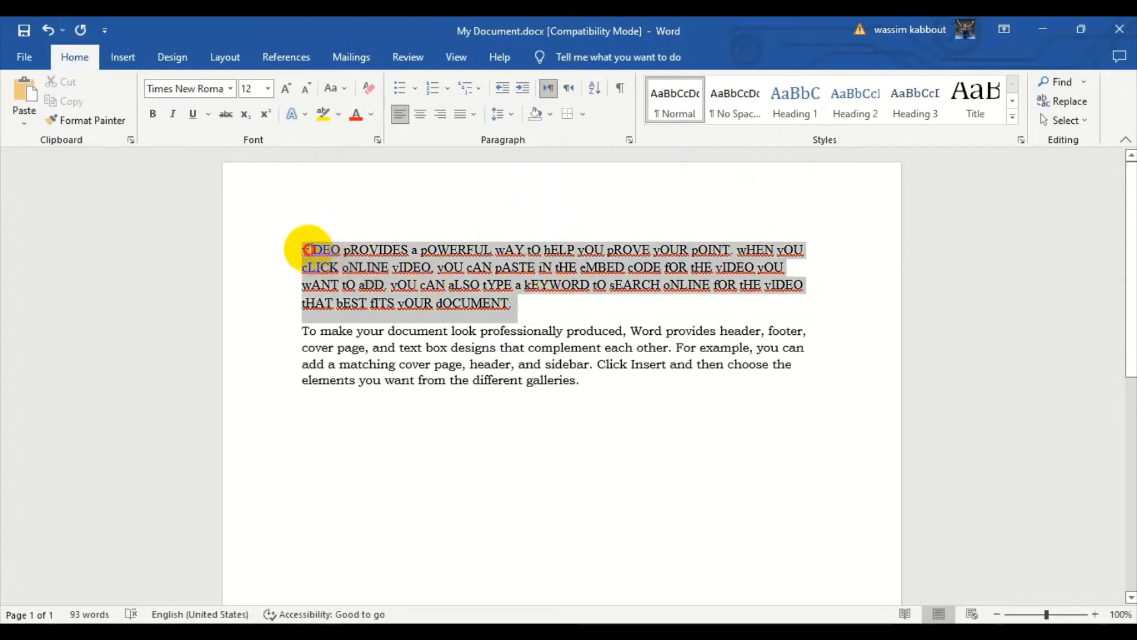
click(343, 93)
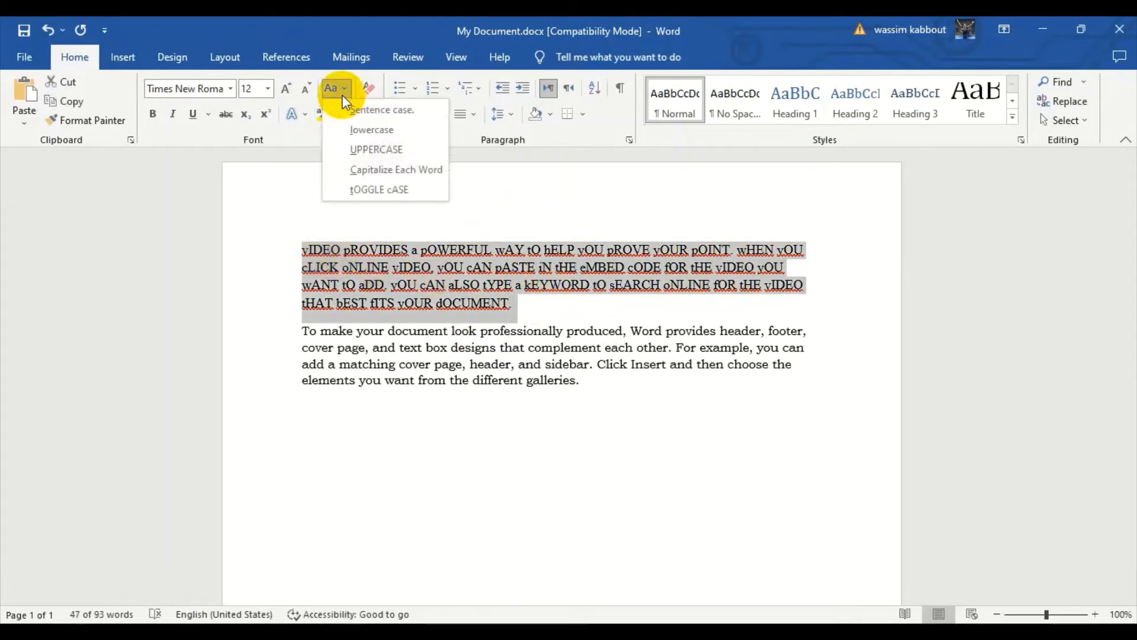
click(385, 110)
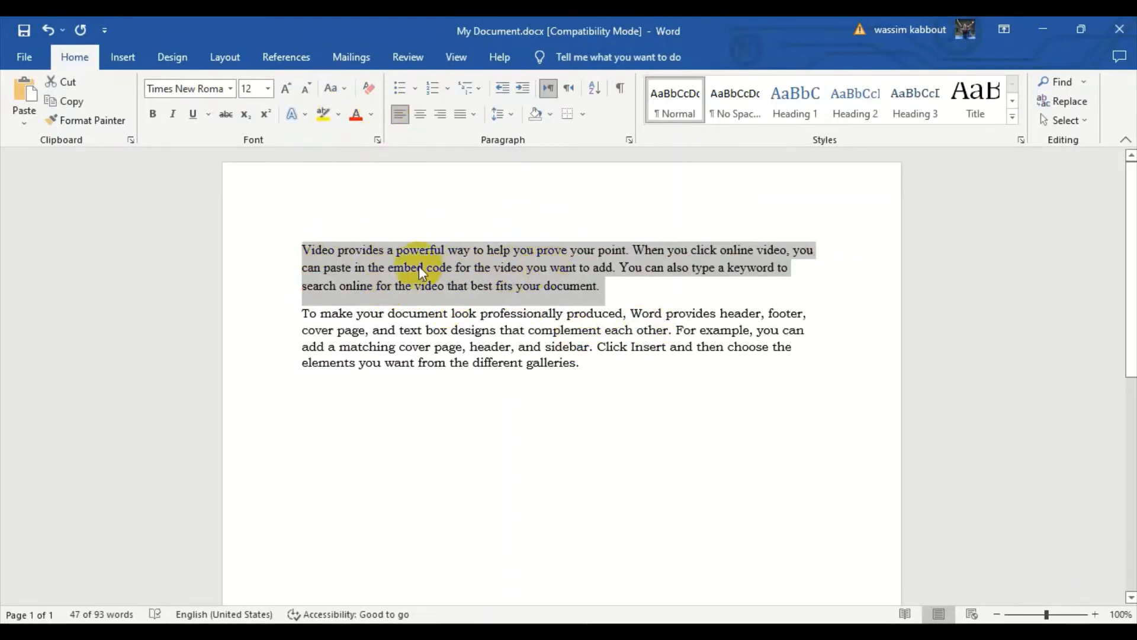
click(316, 254)
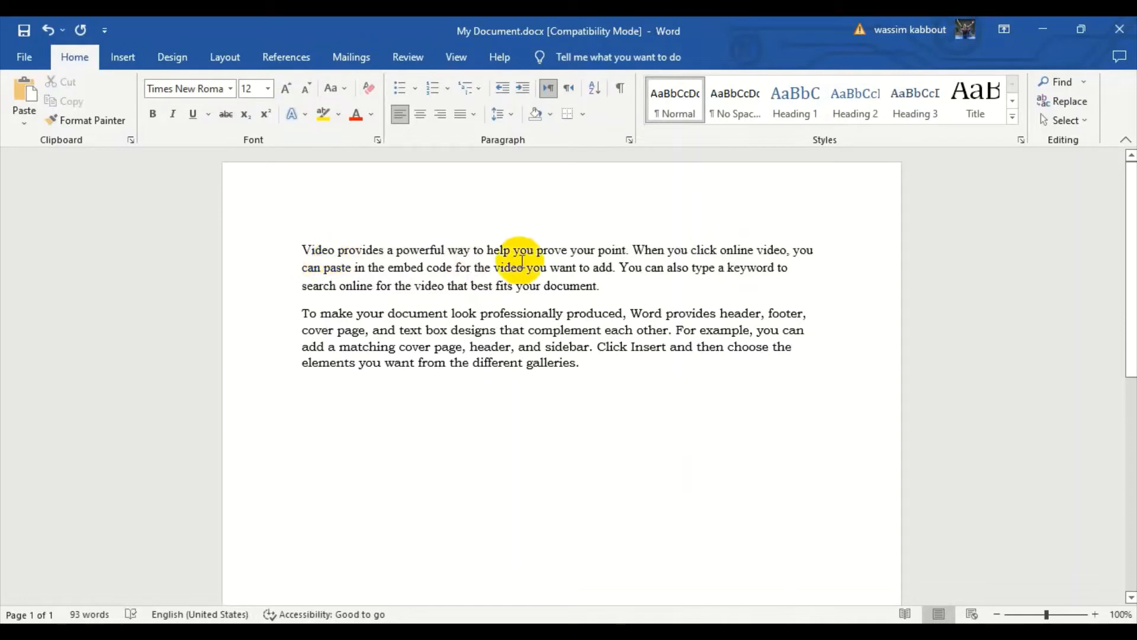
drag(599, 287, 302, 249)
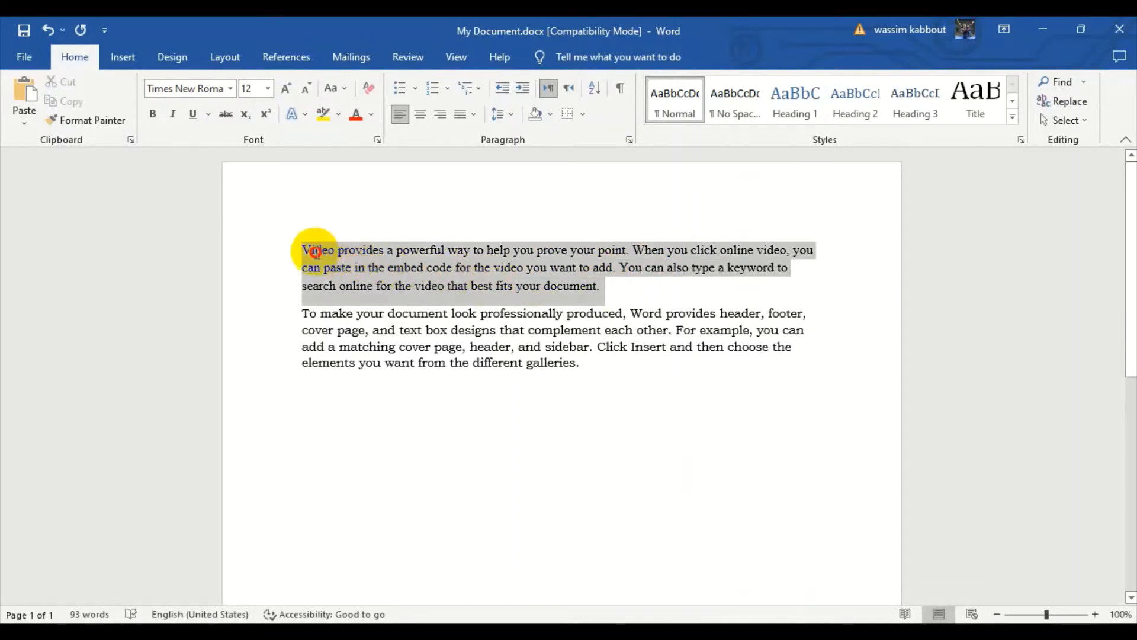
click(333, 93)
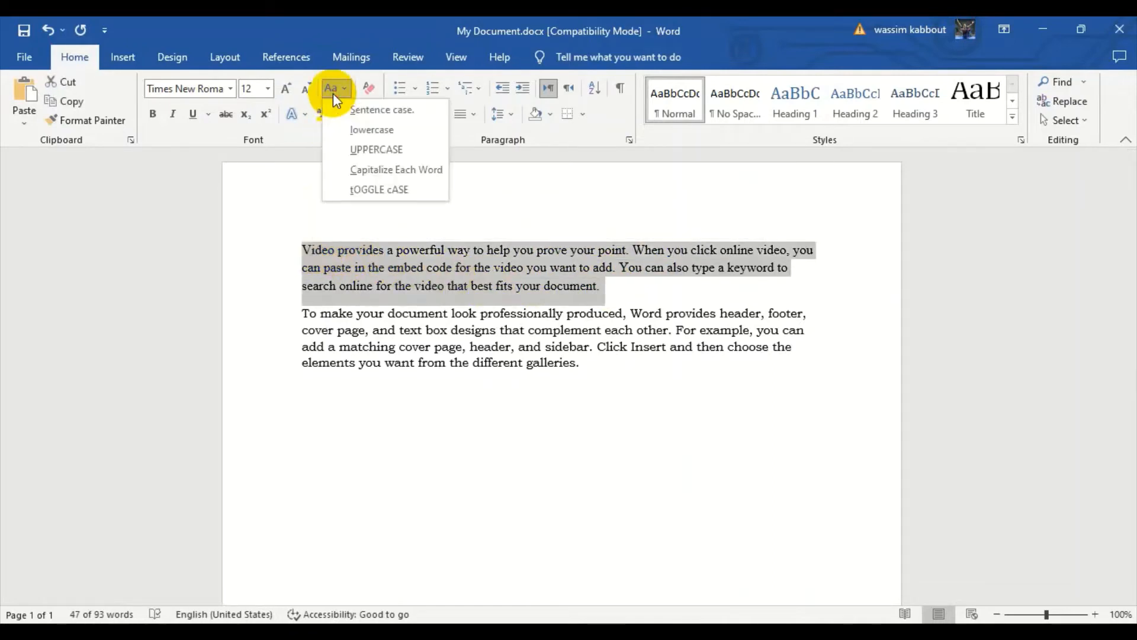
click(398, 109)
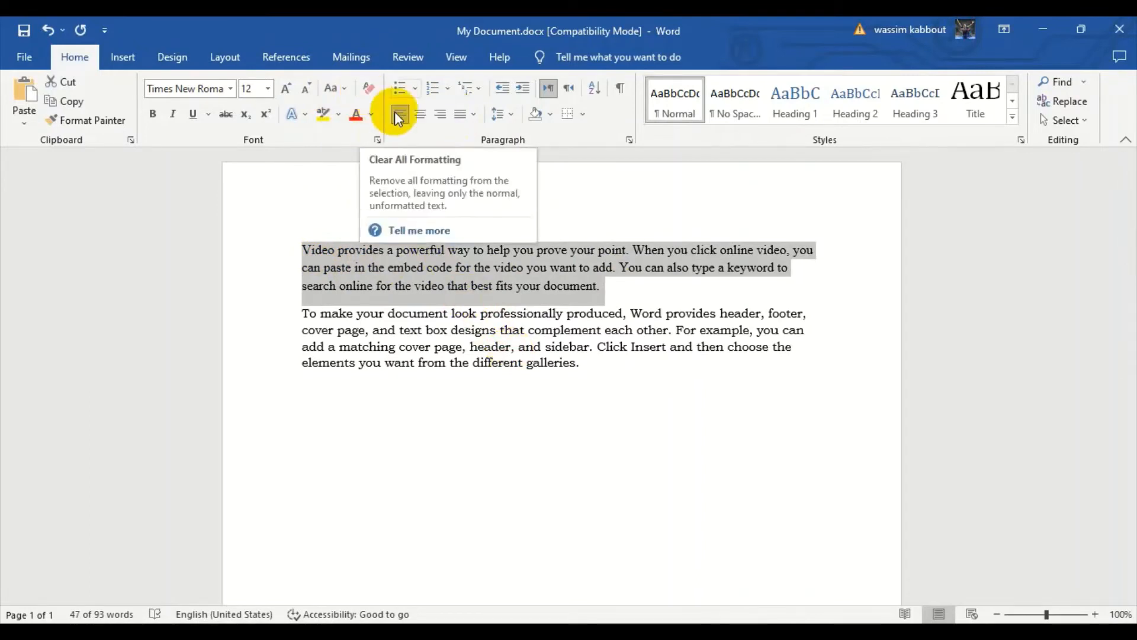
click(494, 268)
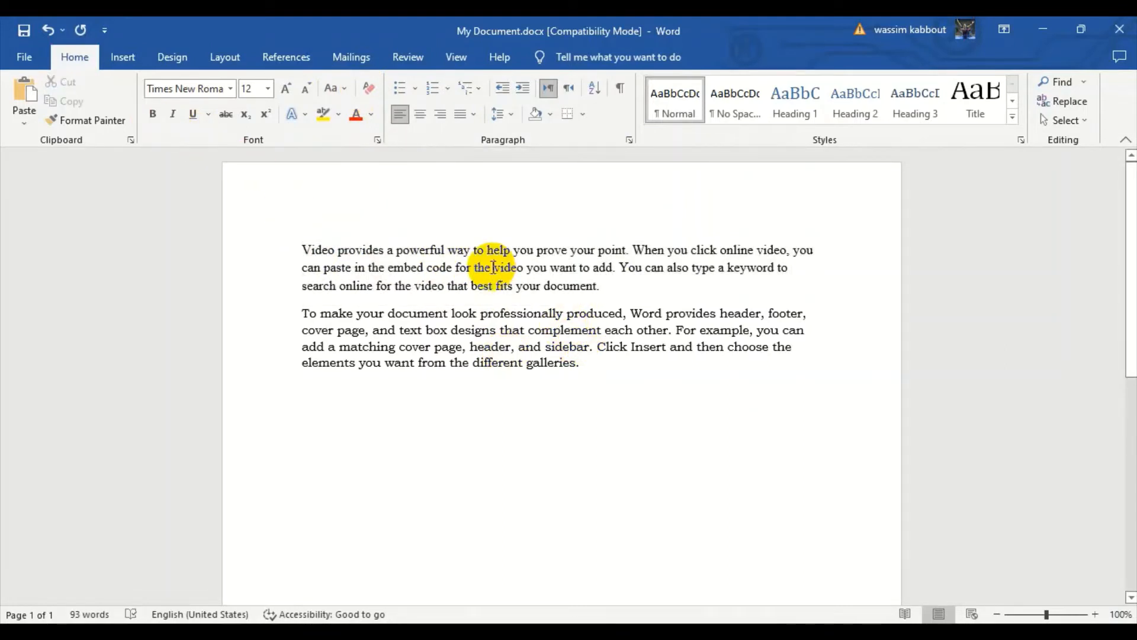
Make the word "powerful" in the first paragraph bold.
double_click(421, 251)
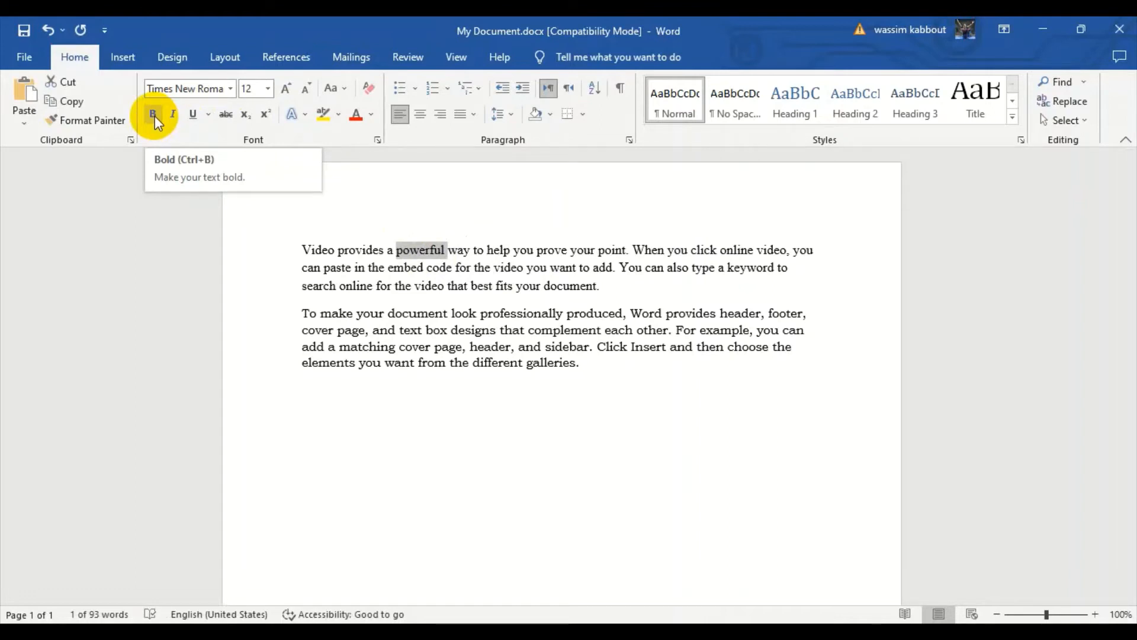
click(155, 116)
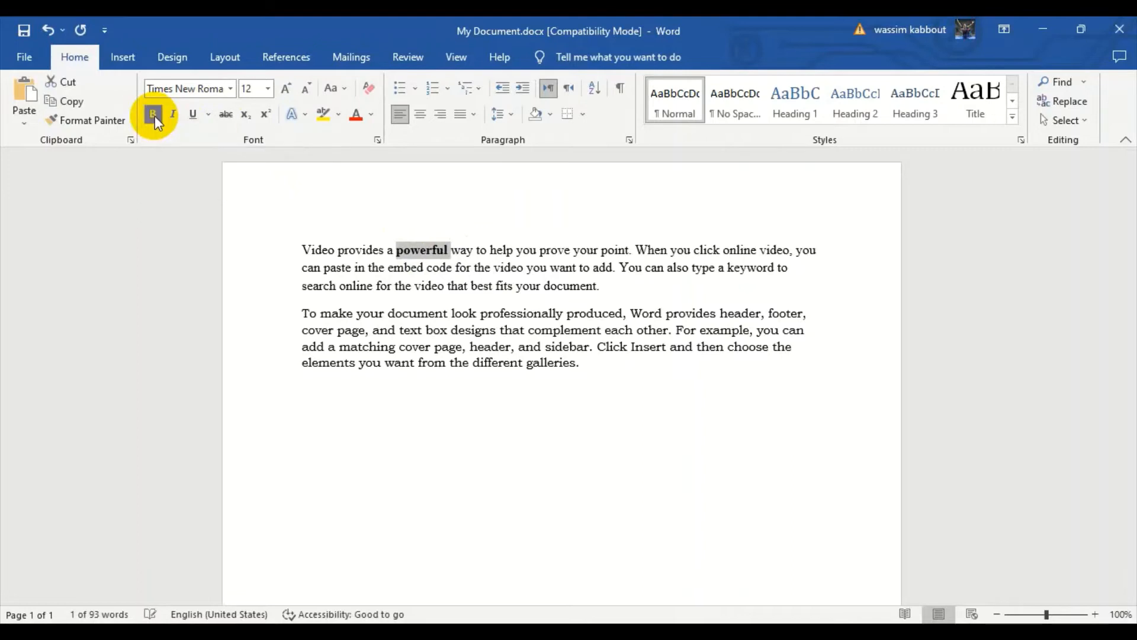
click(434, 249)
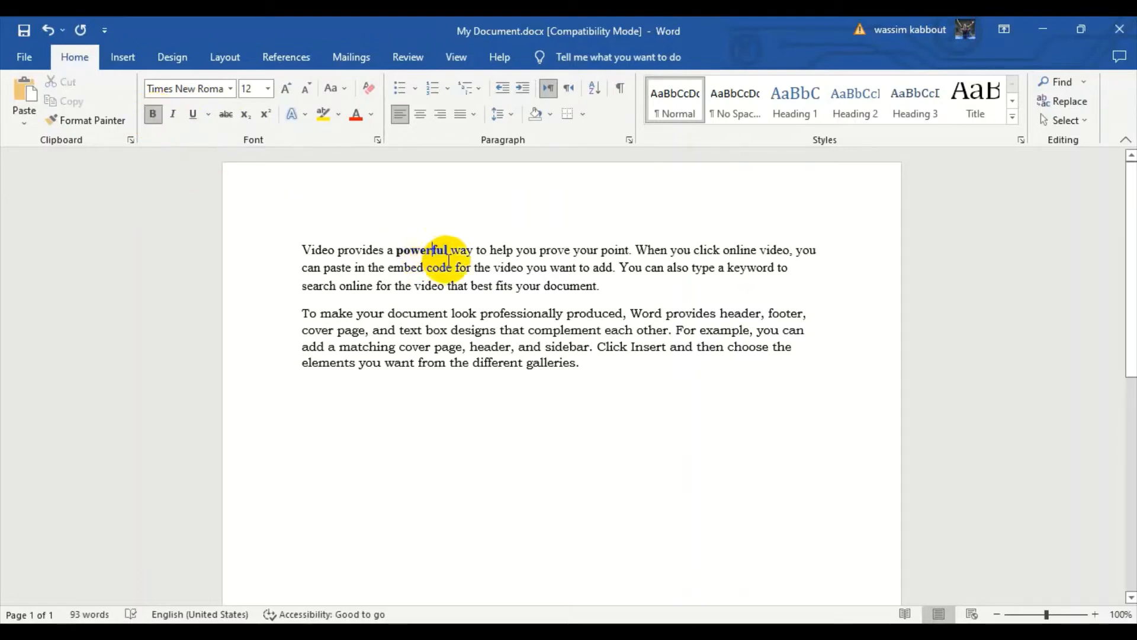
Italicize the word "help" in the first line of the first paragraph.
double_click(500, 243)
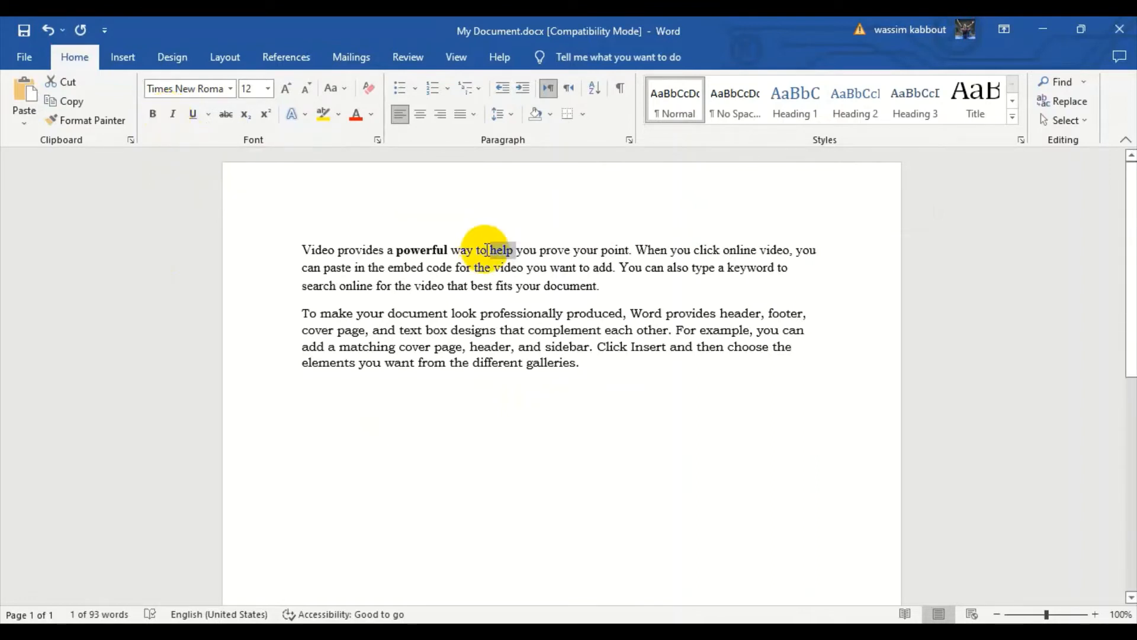
key(ctrl+i)
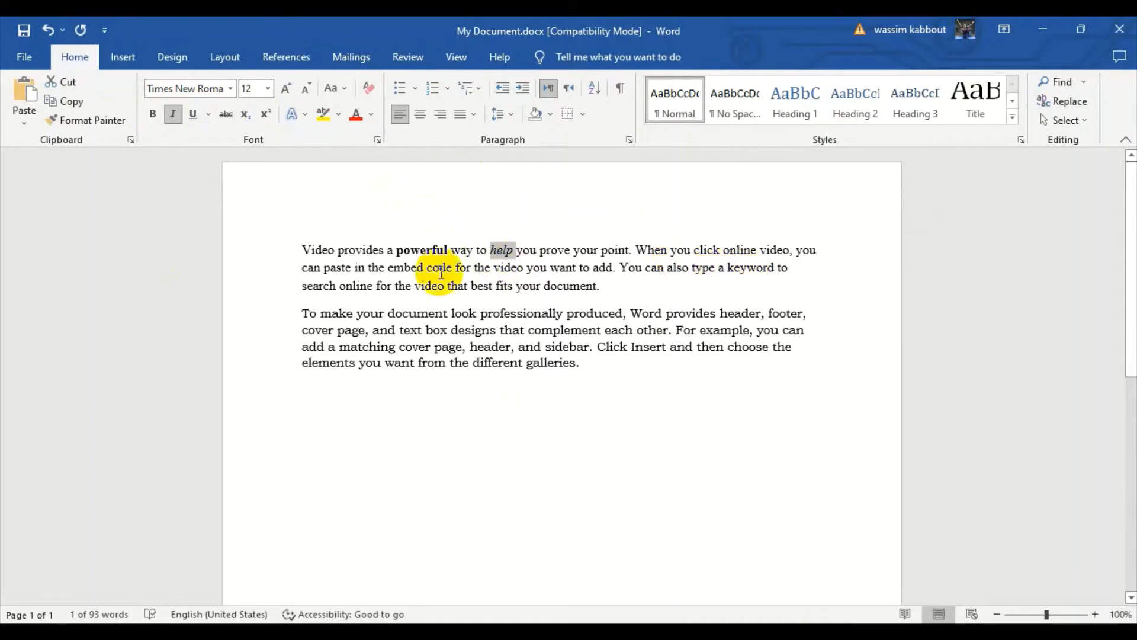
click(405, 269)
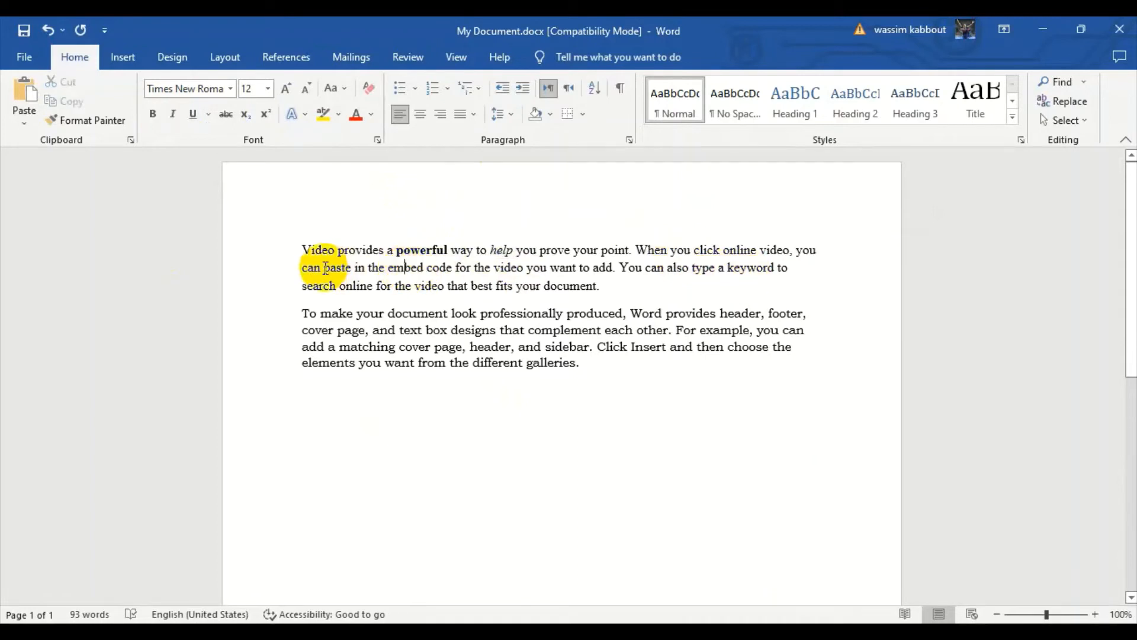
Underline the word "video" in the last line of the first paragraph.
double_click(429, 288)
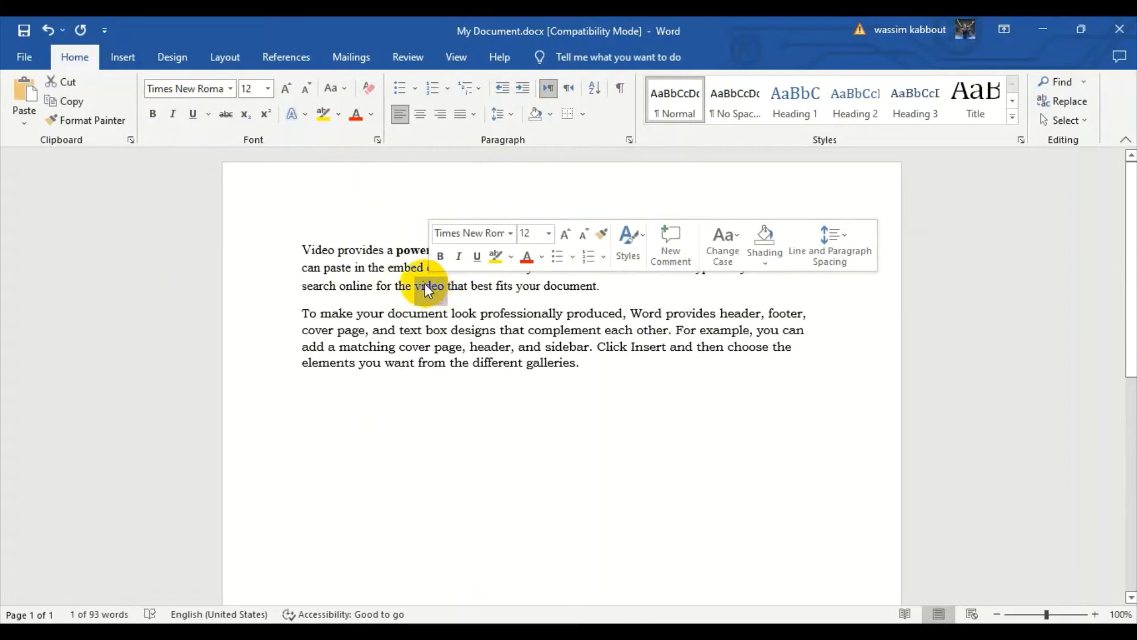
click(192, 115)
click(465, 286)
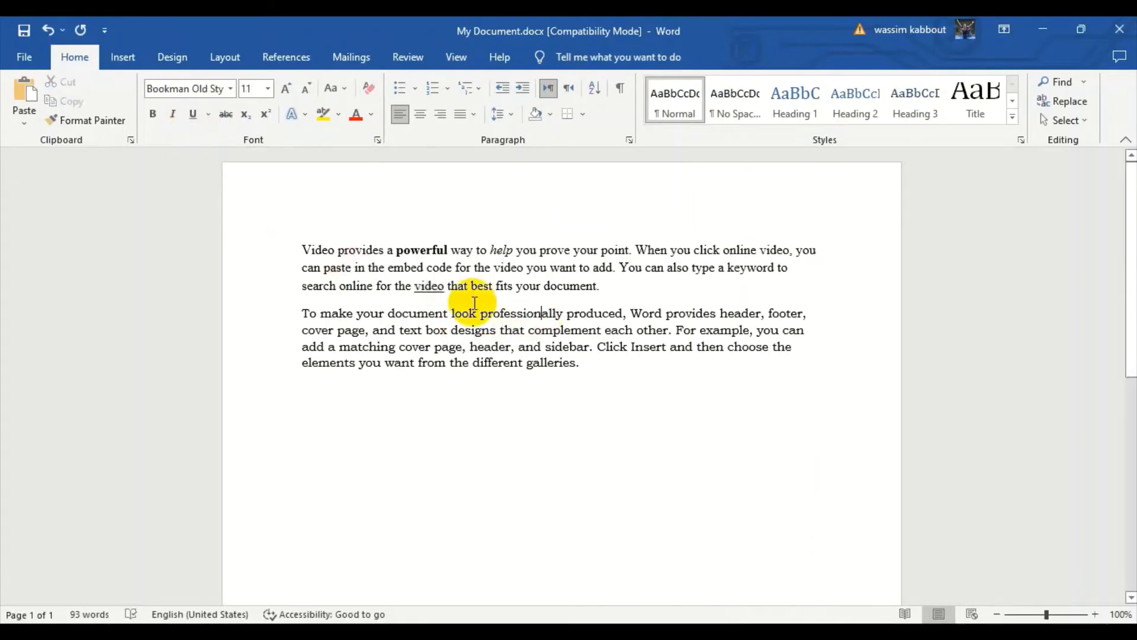
Change the underline style of the underlined word "video" to a double line.
click(425, 288)
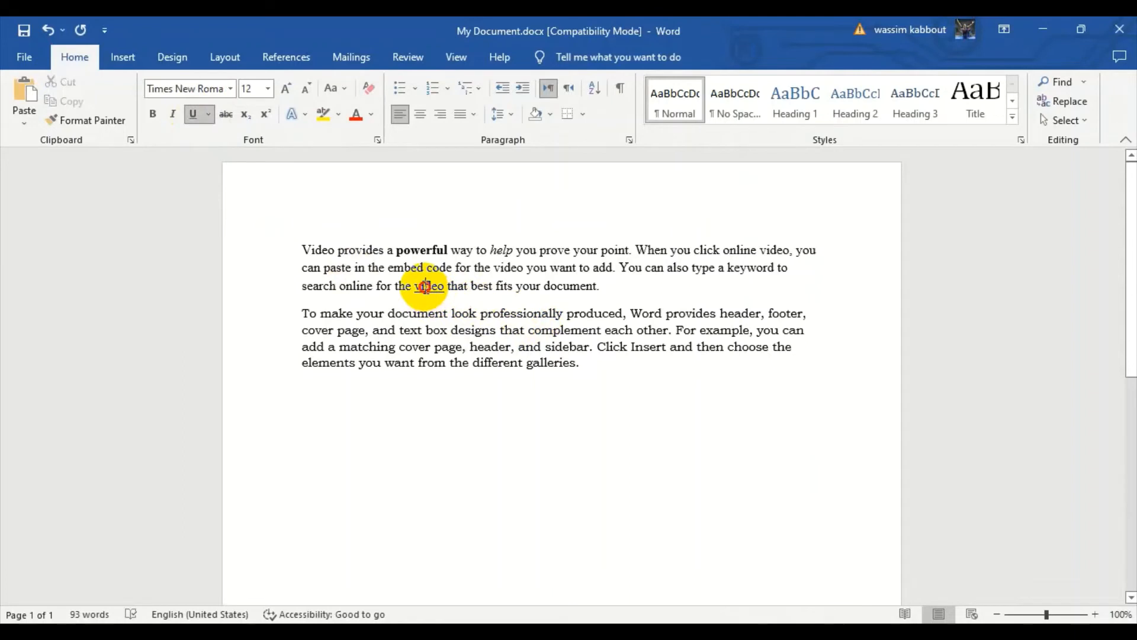
double_click(426, 289)
click(208, 115)
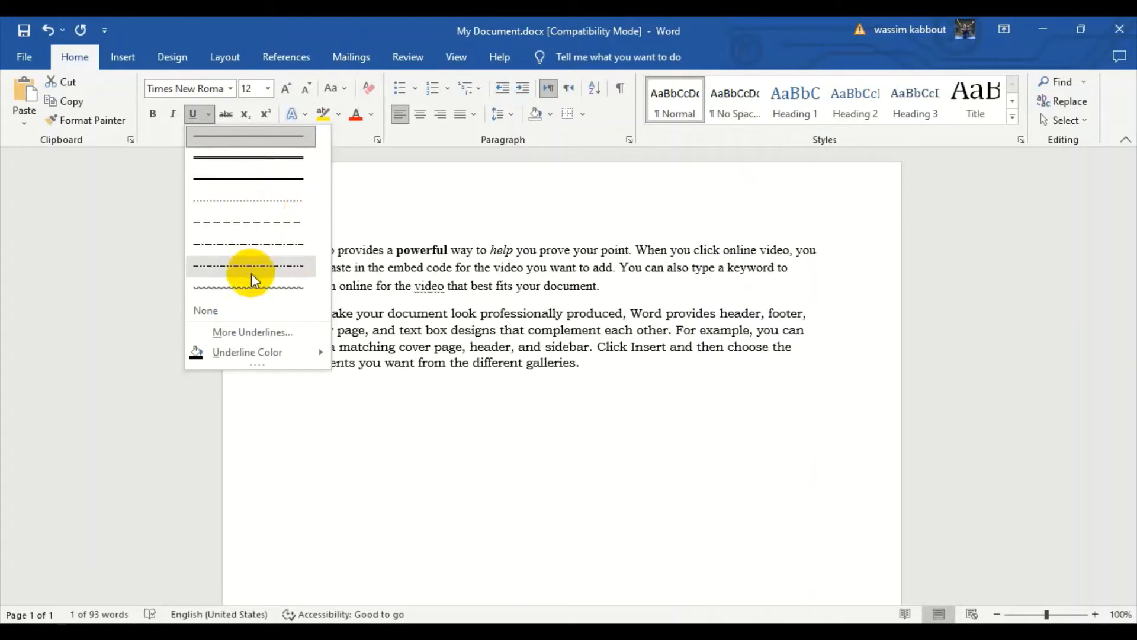
click(265, 162)
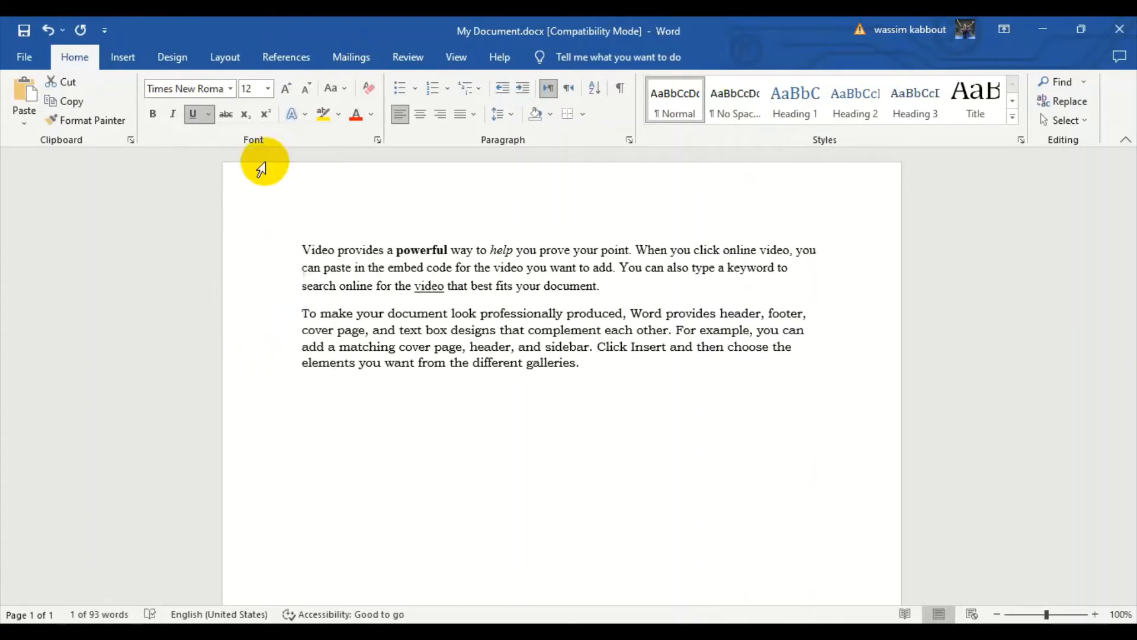
Set the underline color of the word "video" in the first paragraph's last line to red.
click(212, 117)
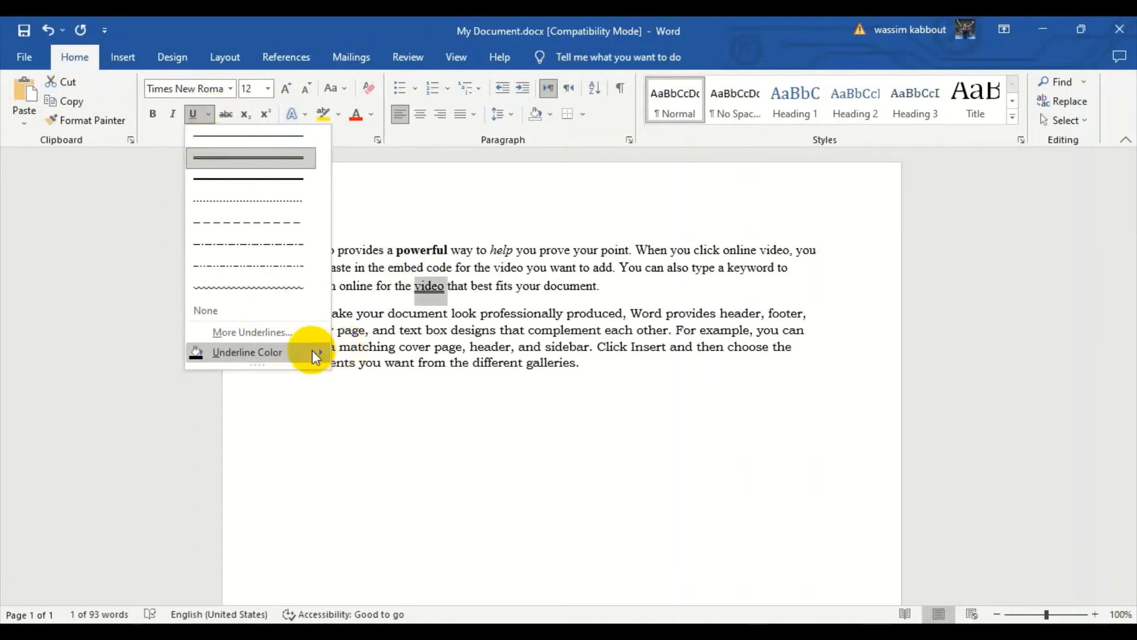
click(296, 353)
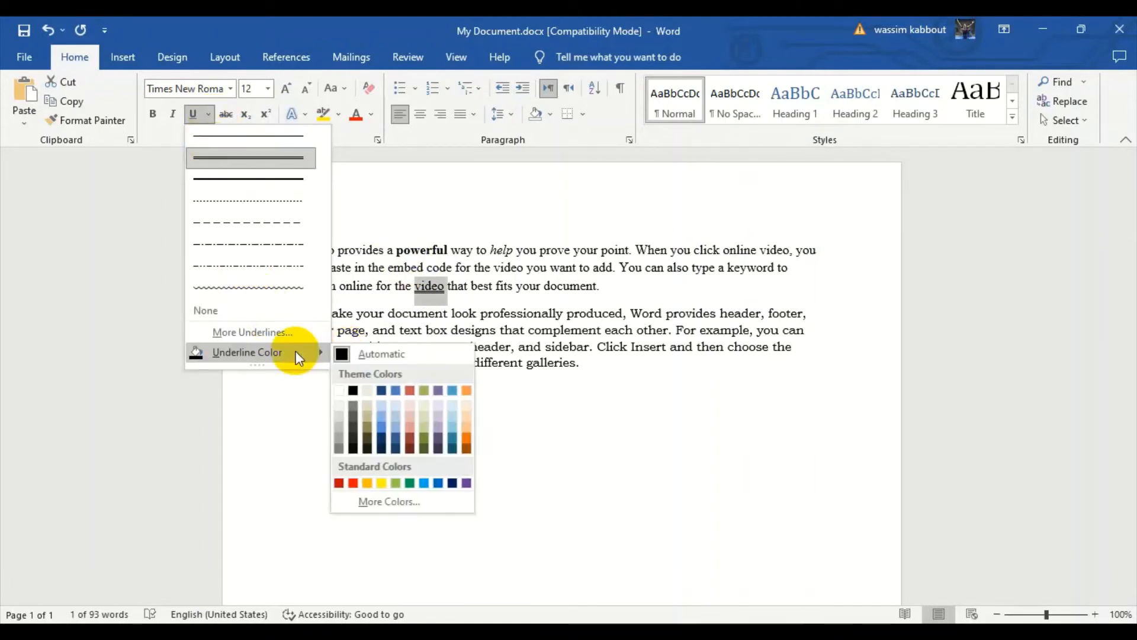
click(346, 485)
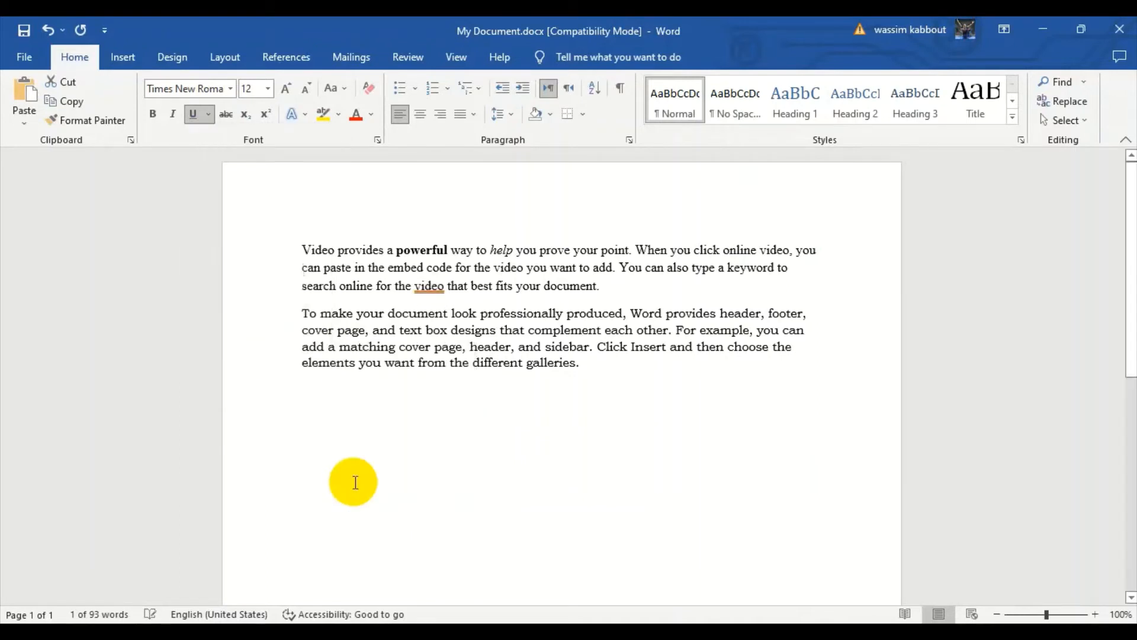
click(506, 294)
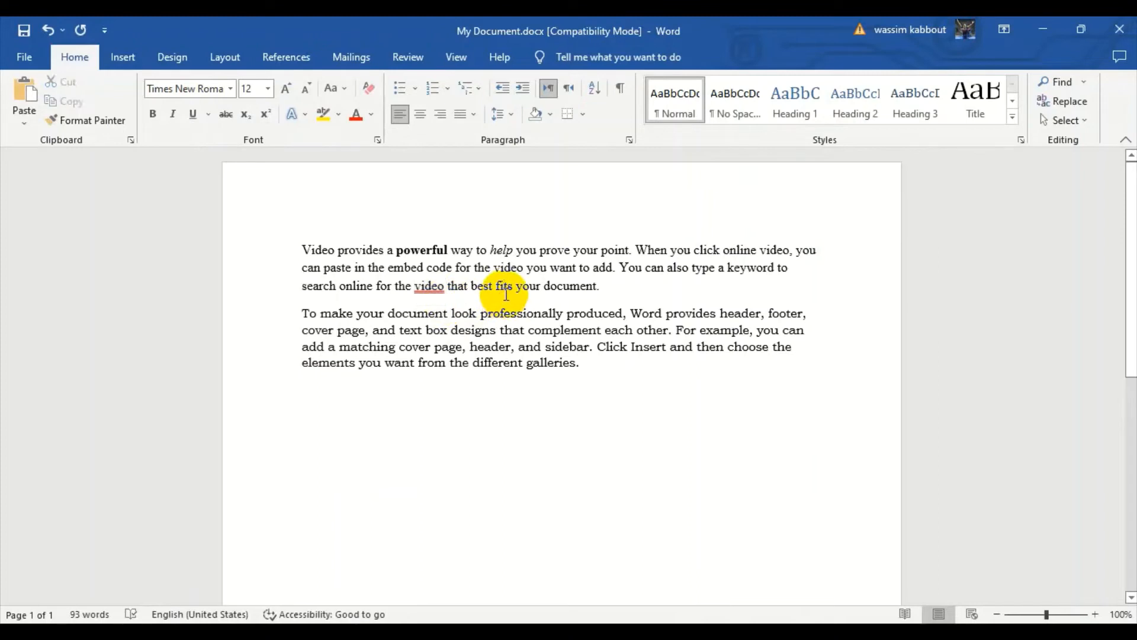
Apply Strikethrough to the word "document" in the first line of the second paragraph.
double_click(408, 311)
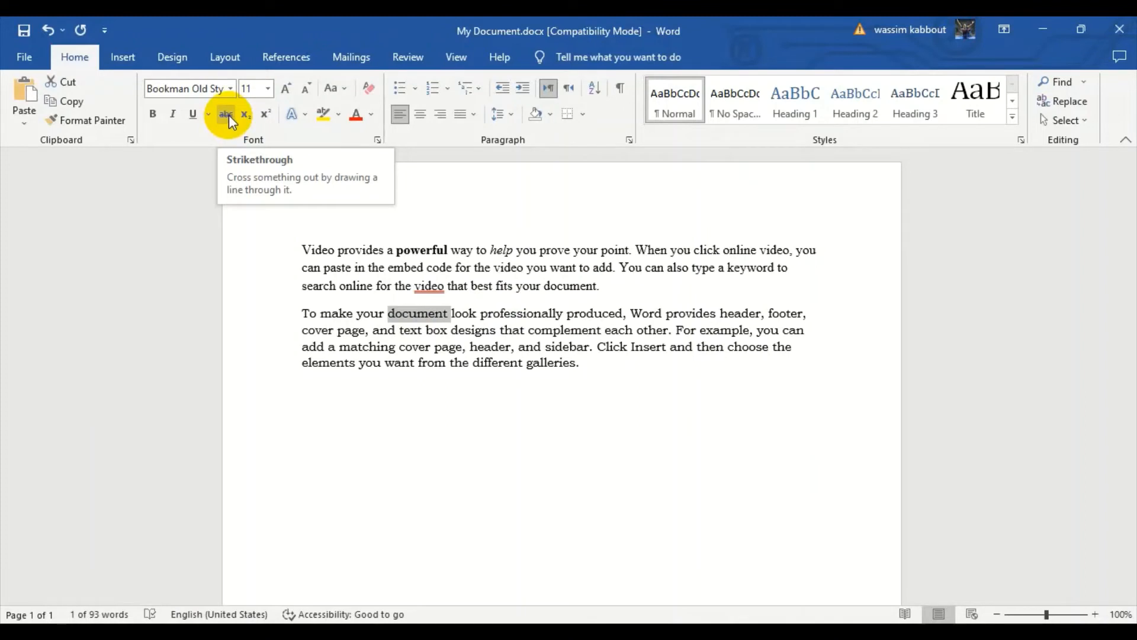
click(229, 115)
click(459, 351)
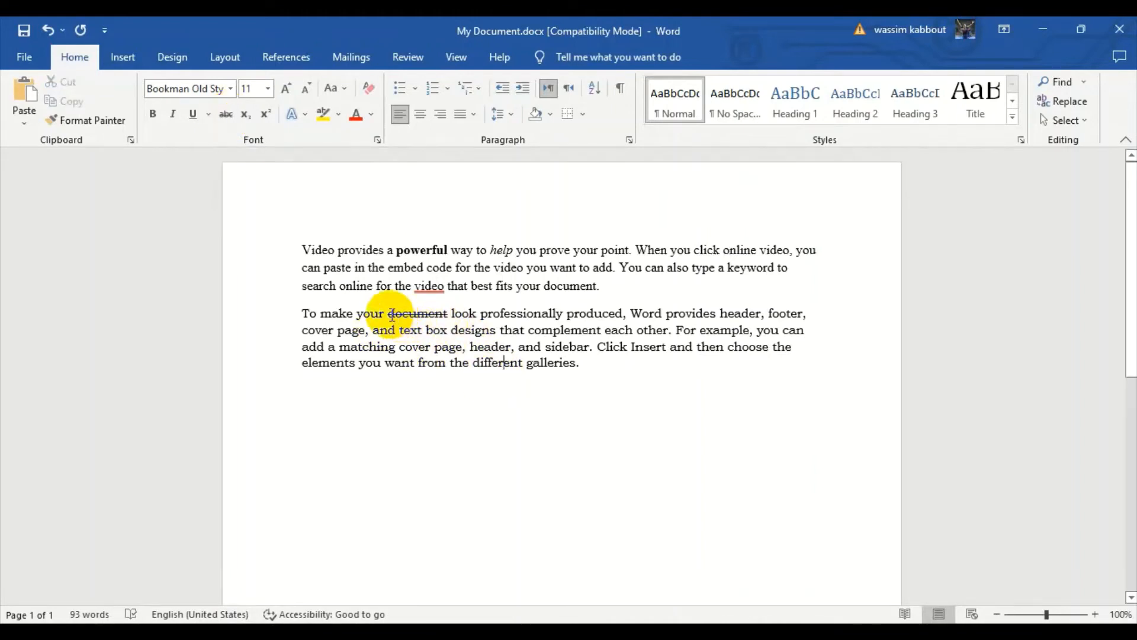
double_click(424, 315)
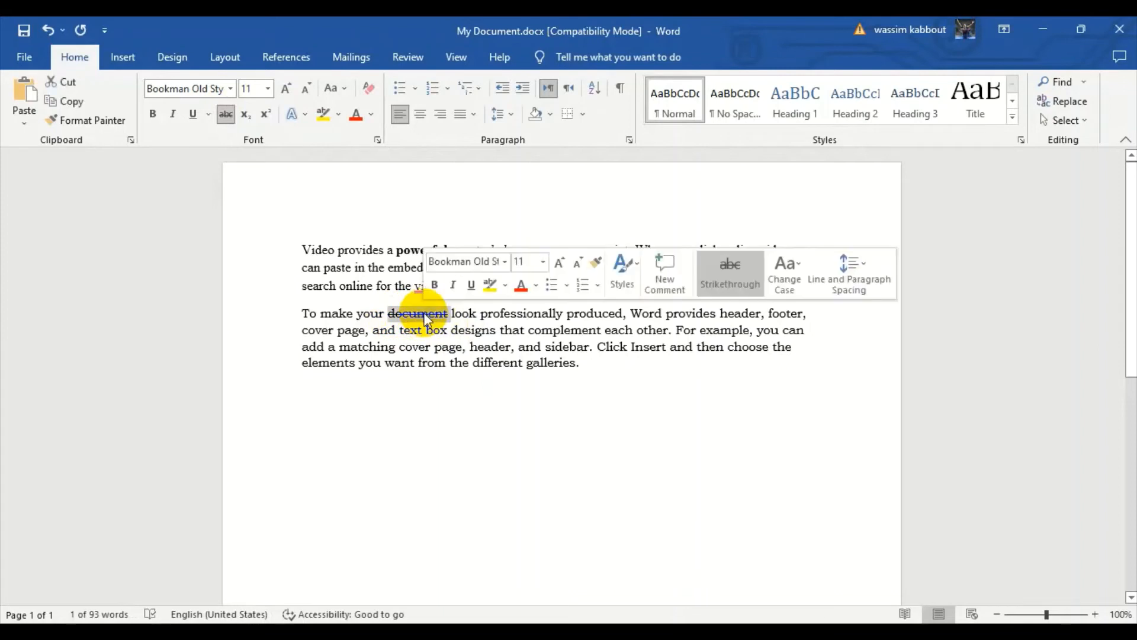
click(490, 360)
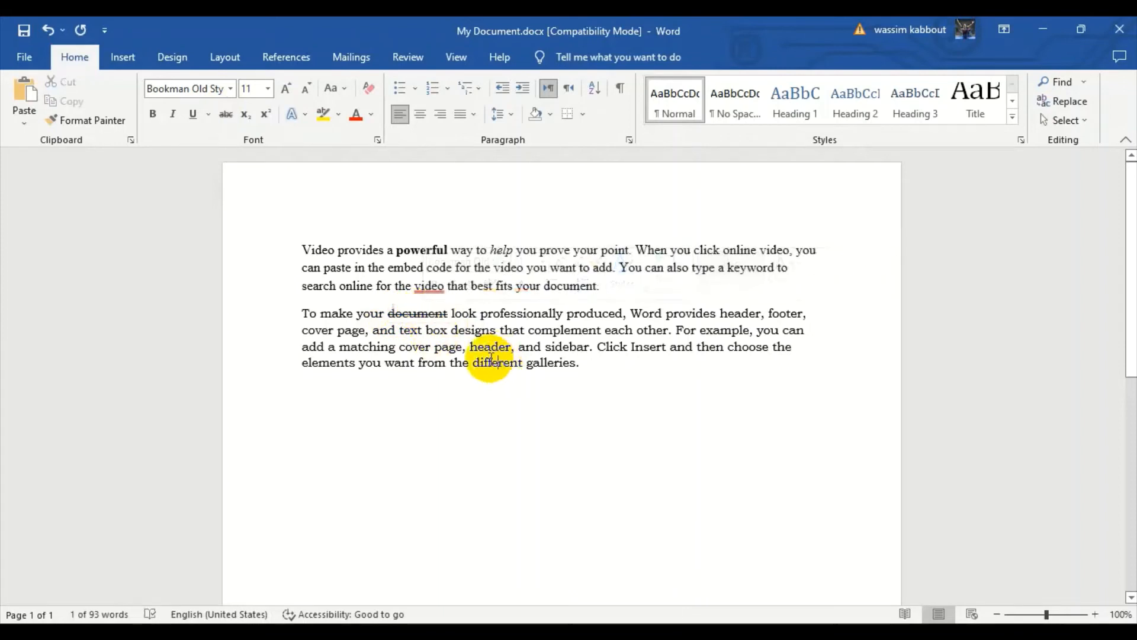
double_click(407, 312)
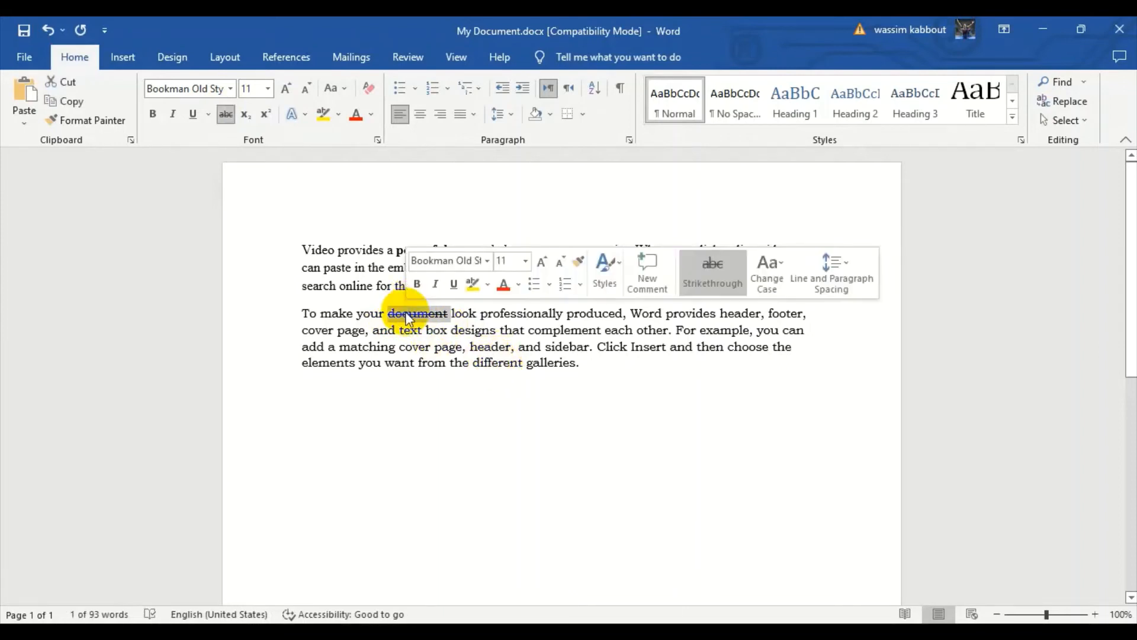
click(485, 346)
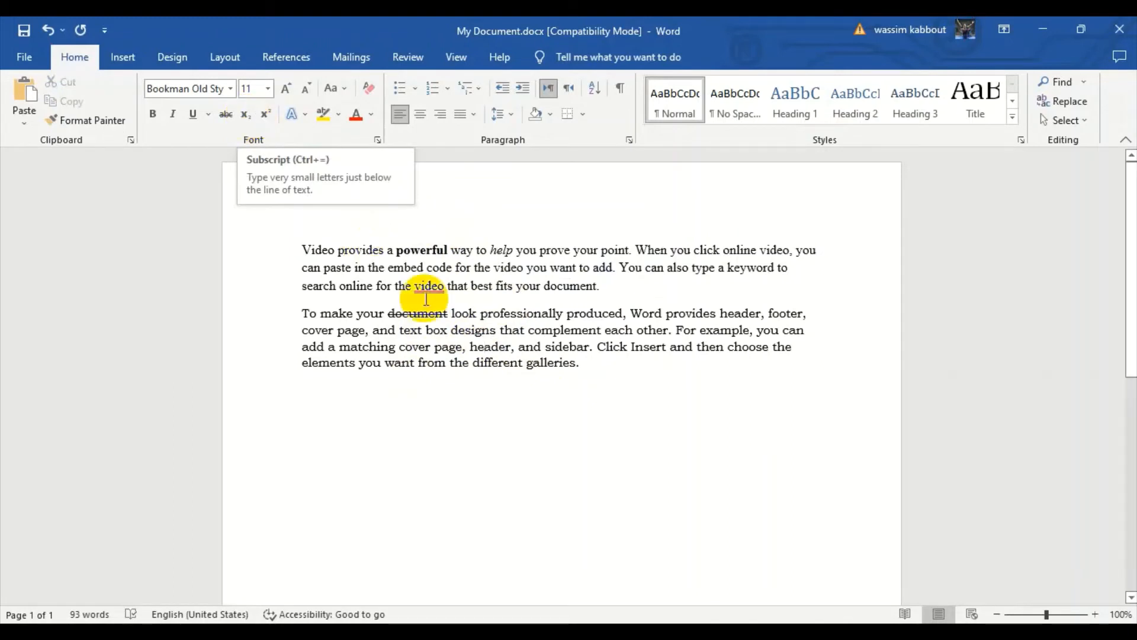
Format the word "produced" in the first line of the second paragraph as subscript.
triple_click(543, 368)
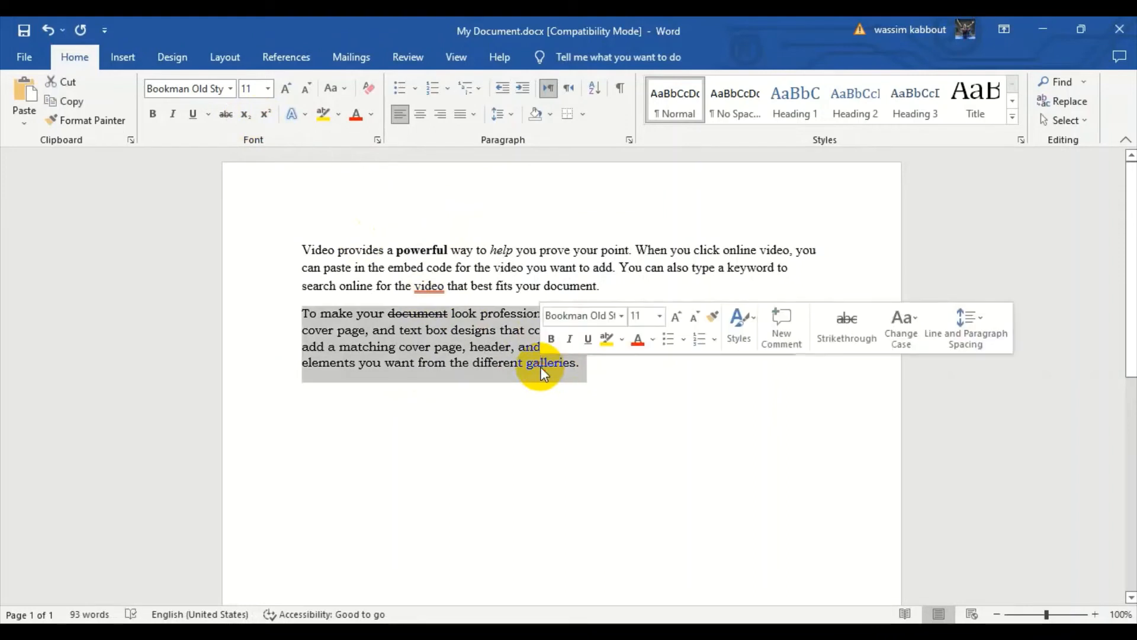
click(475, 363)
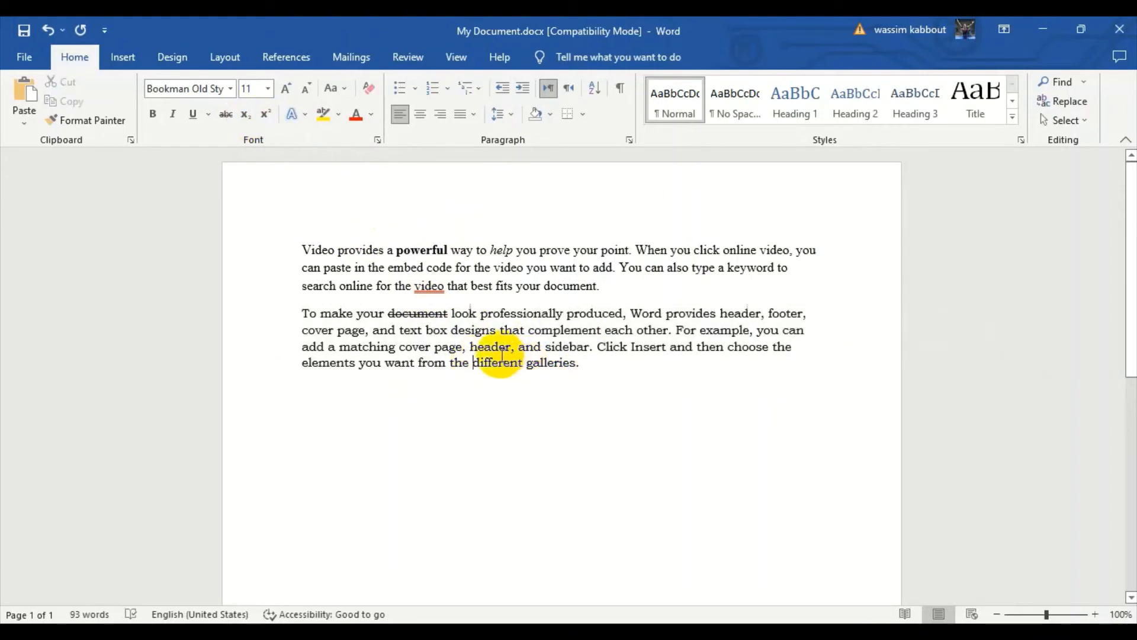
double_click(590, 314)
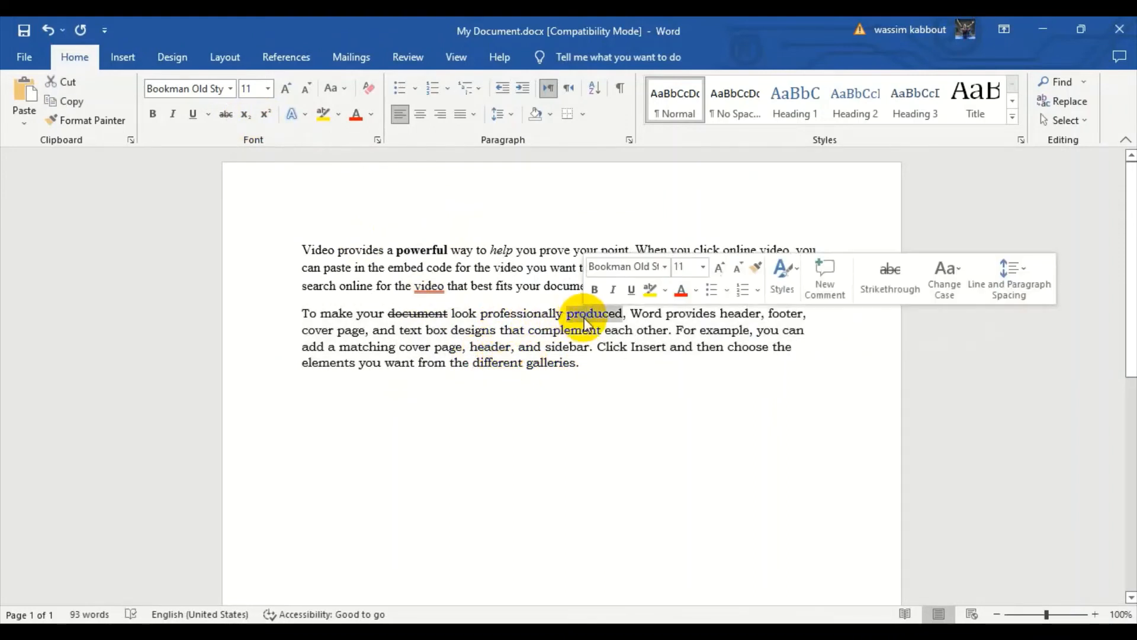
click(247, 119)
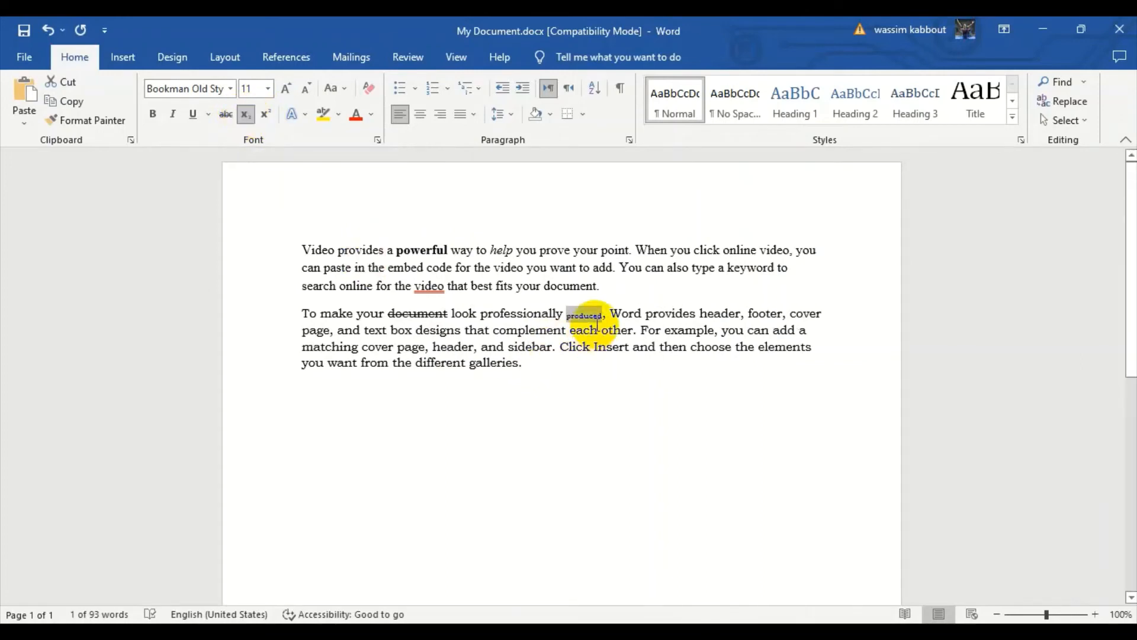
click(553, 314)
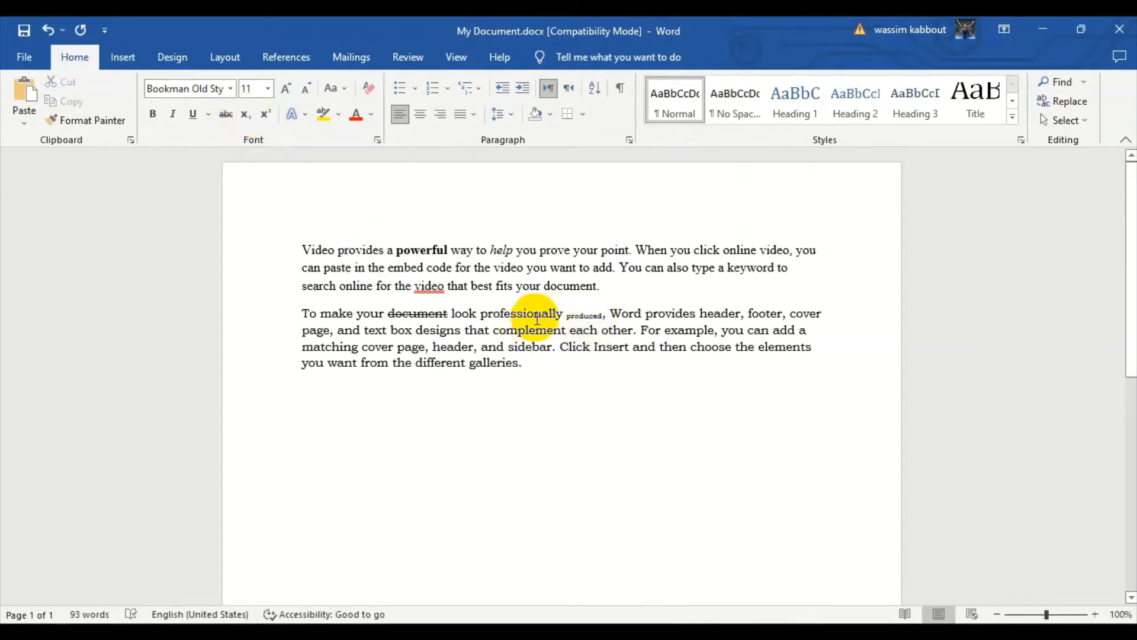
Format the word "professionally" in the first line of the second paragraph as superscript.
double_click(505, 314)
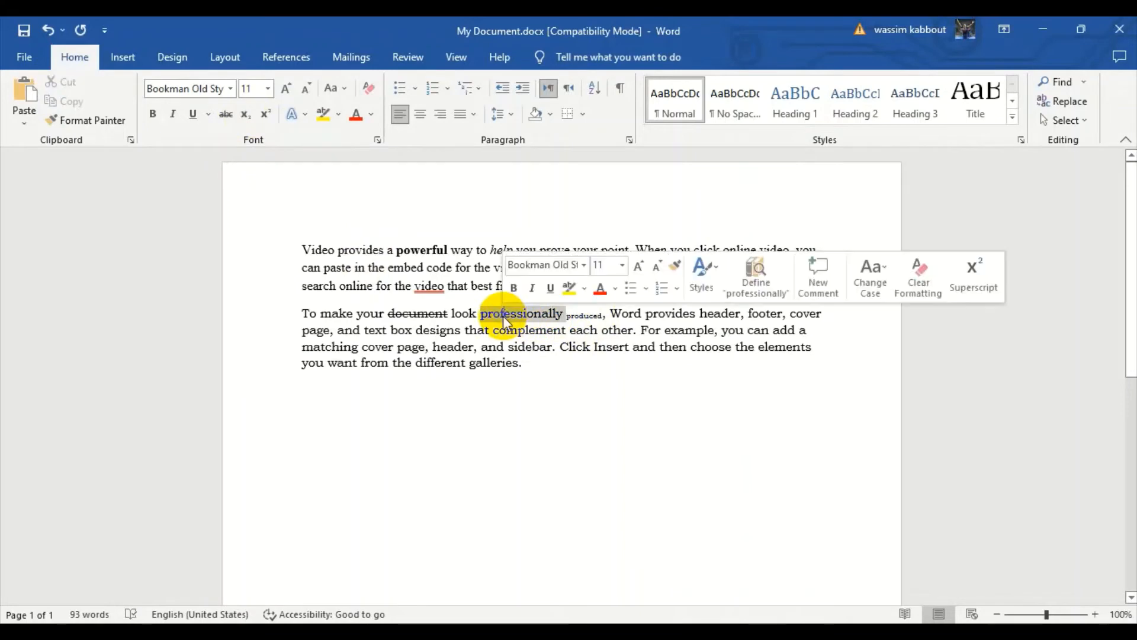
click(266, 114)
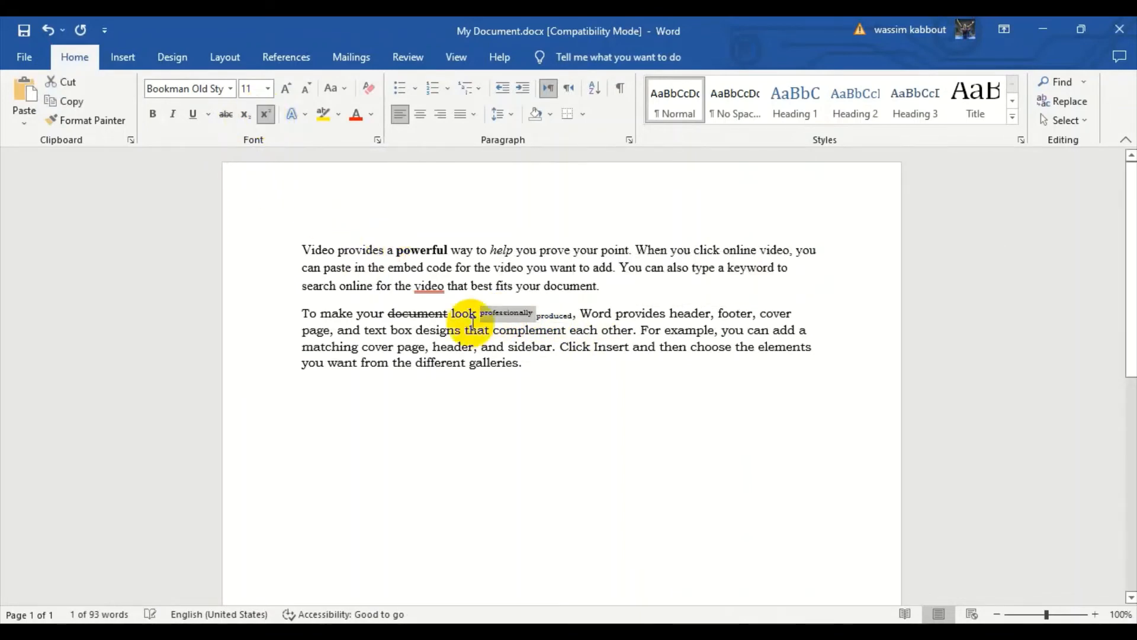
click(577, 368)
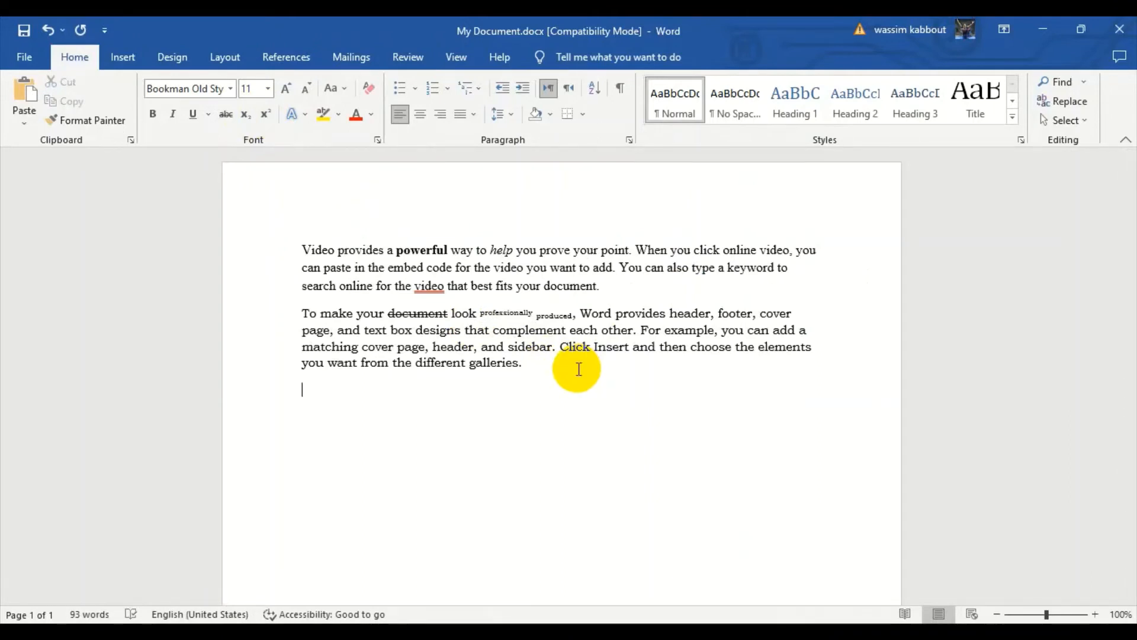
text(H2)
key(BackSpace)
key(BackSpace)
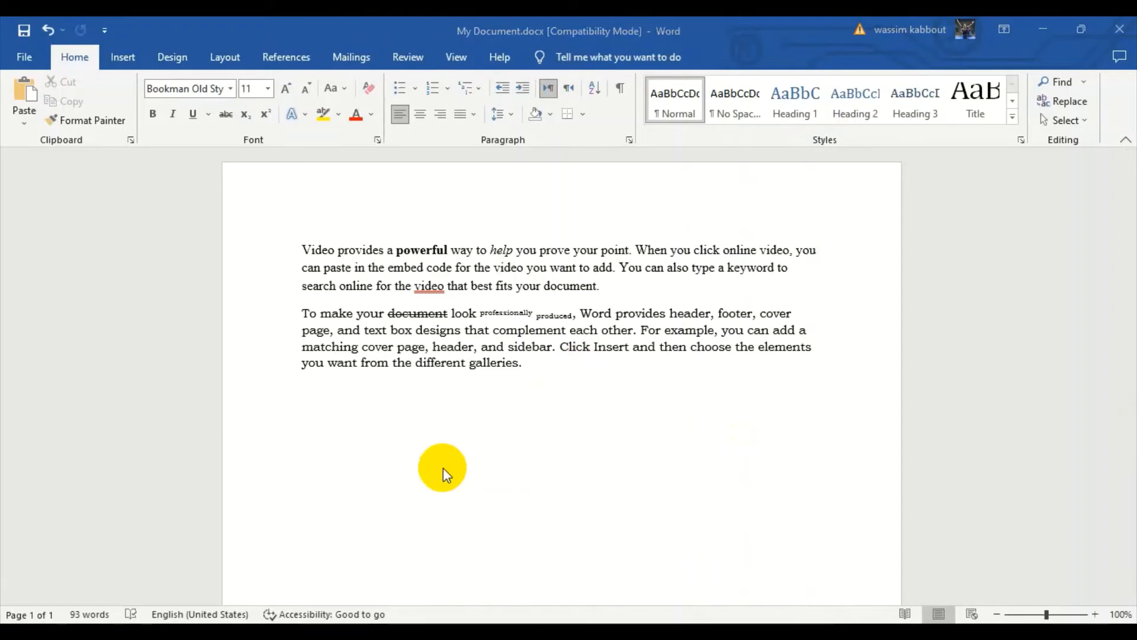
Enter the text "H2O" on the empty line below the second paragraph.
click(452, 415)
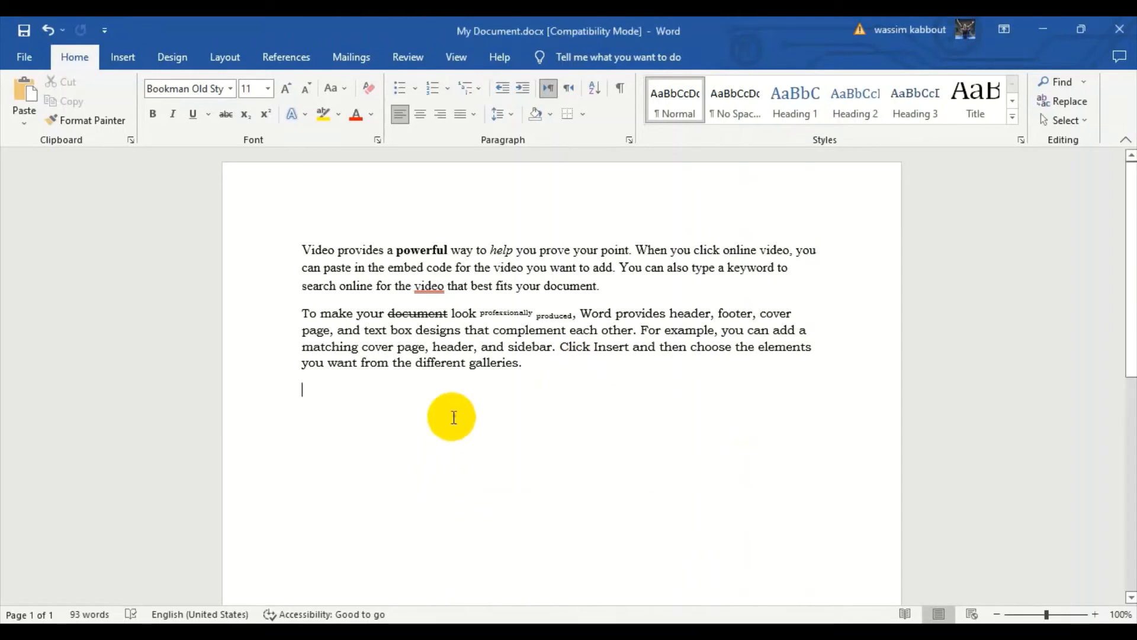
text(H2o)
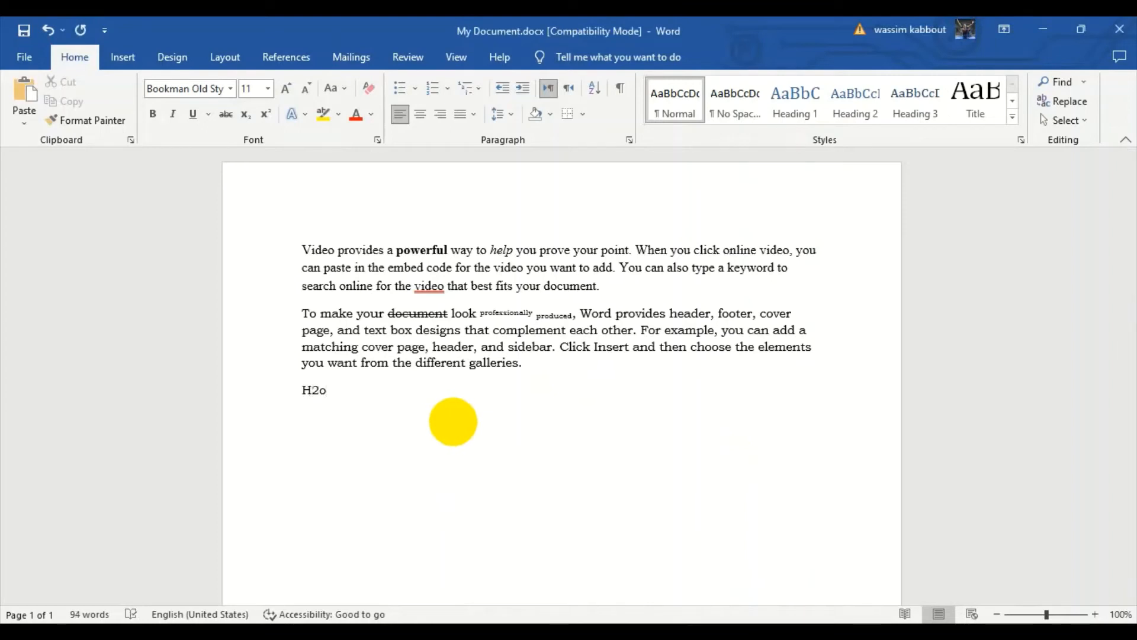
key(BackSpace)
text(O)
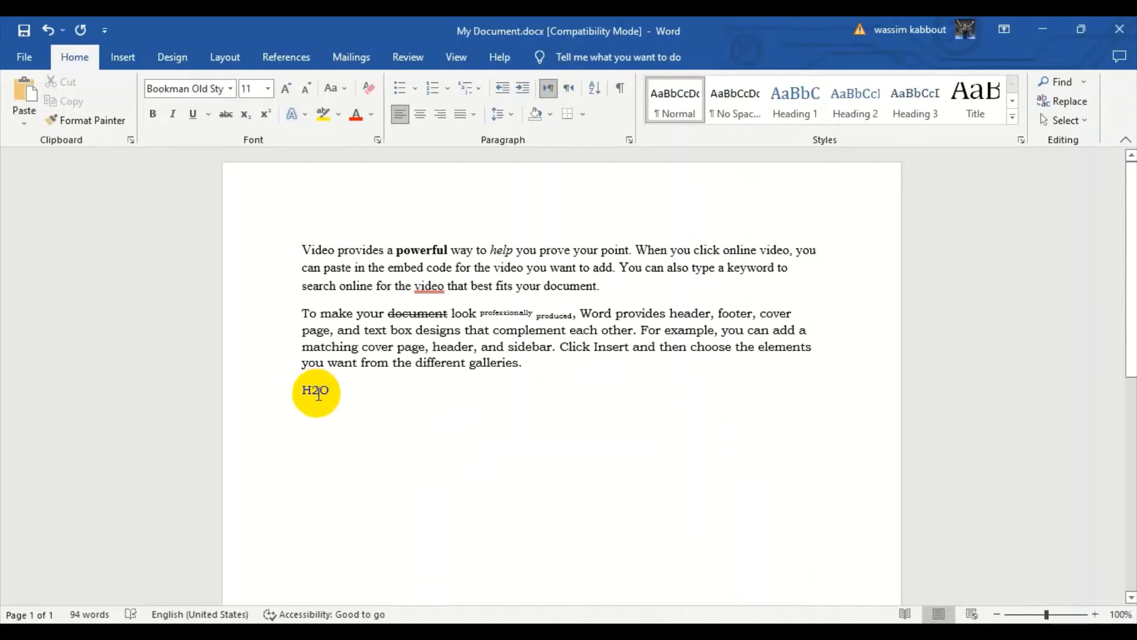
Format the digit 2 in "H2O" as subscript.
drag(319, 392, 312, 393)
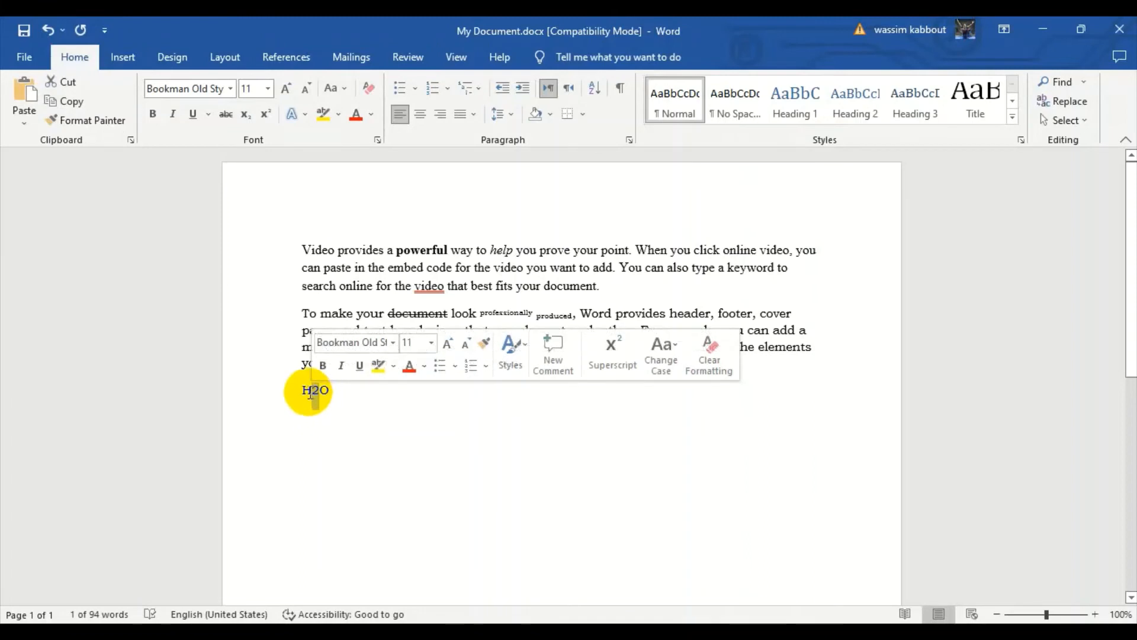
click(249, 116)
click(376, 394)
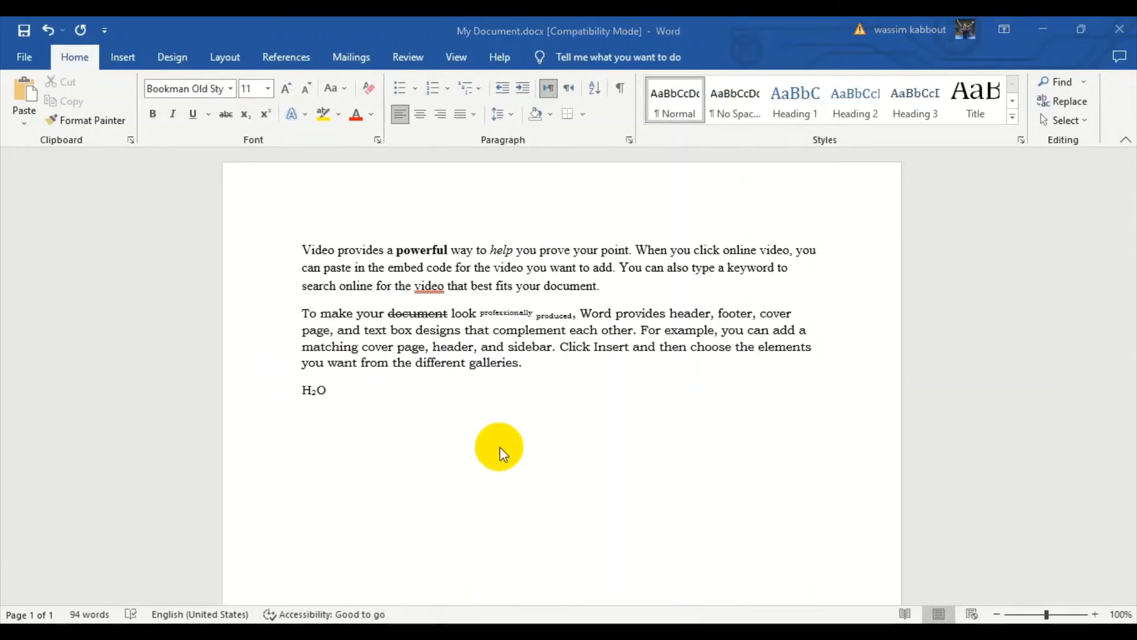
Add "42" after a space following the H2O formula and format its digit 2 as superscript.
click(357, 388)
text(4)
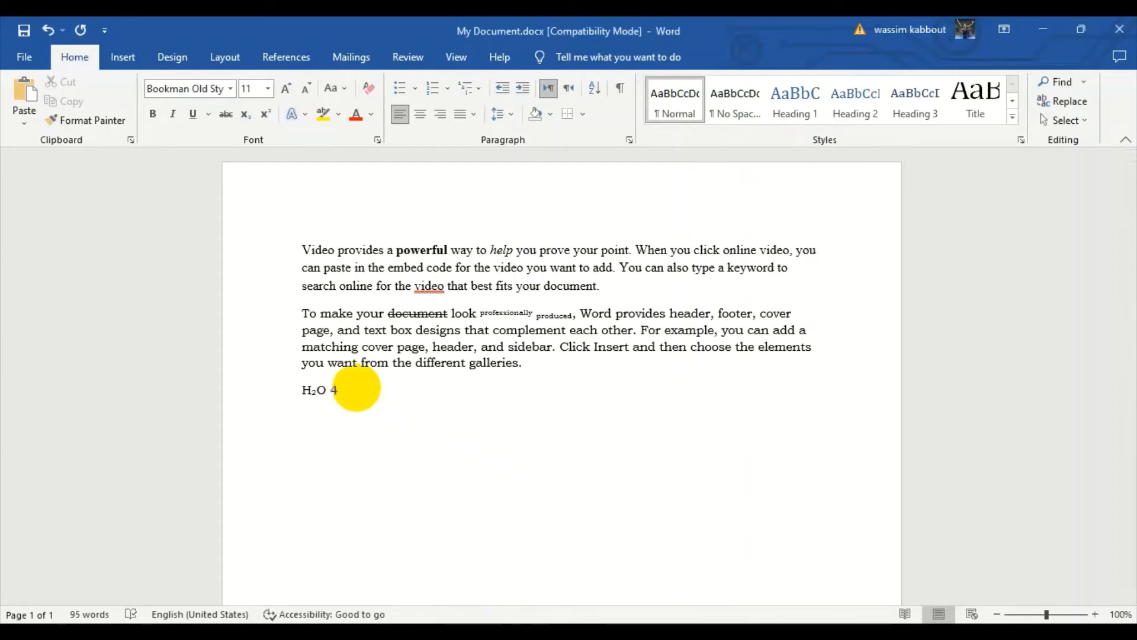
text(2)
drag(346, 391, 340, 393)
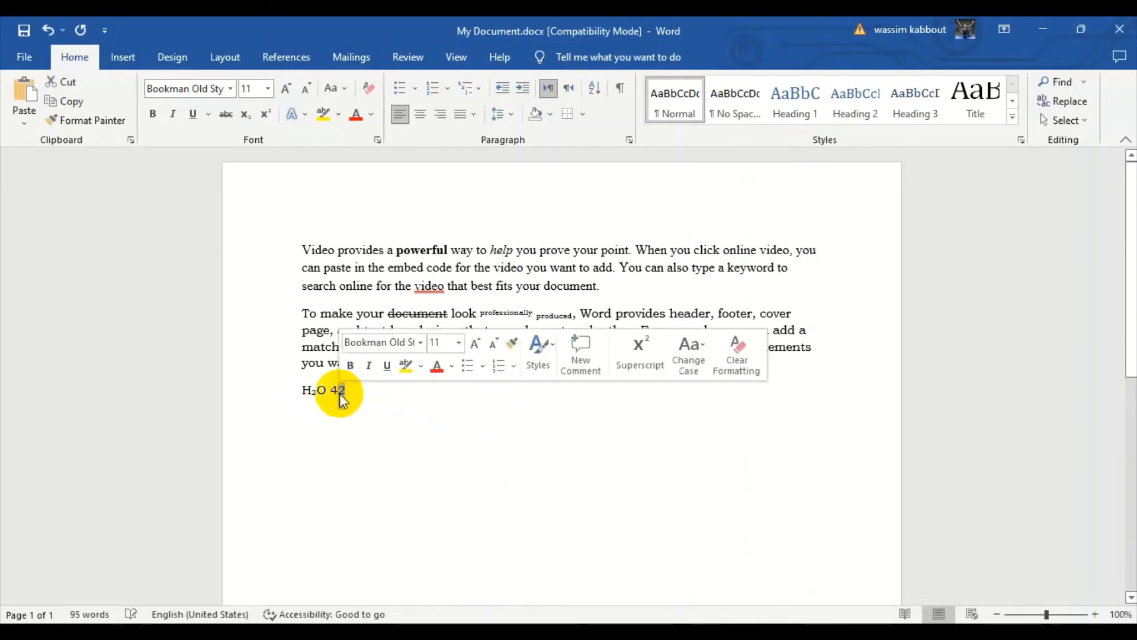
click(265, 119)
click(379, 400)
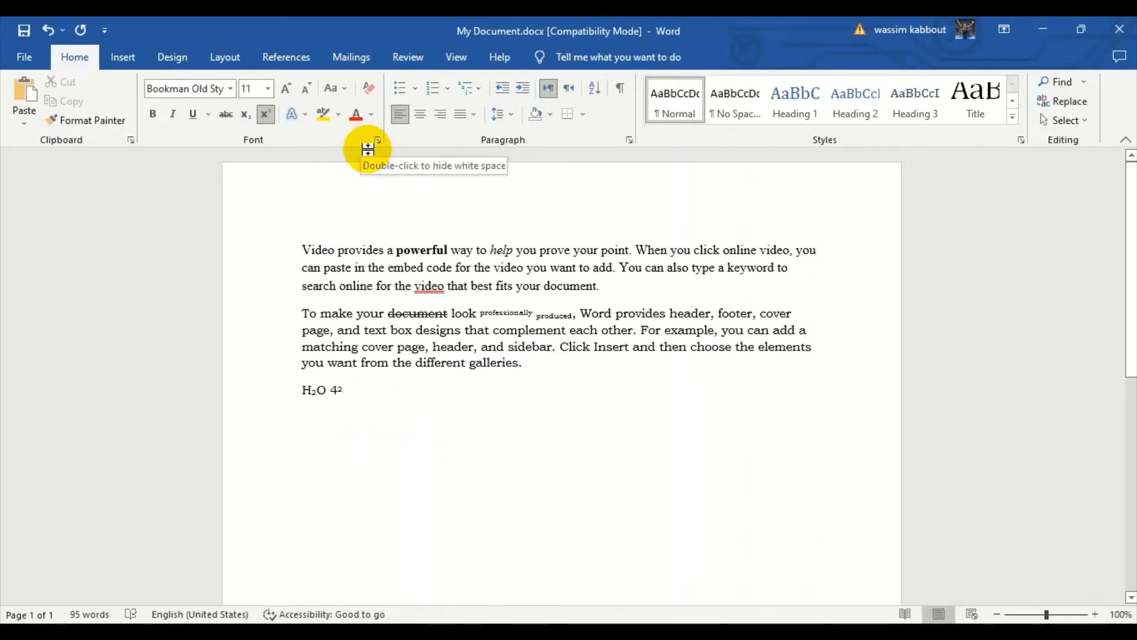
Preview the Strikethrough and Double strikethrough effects in the Font dialog and discard the changes.
drag(539, 363, 323, 333)
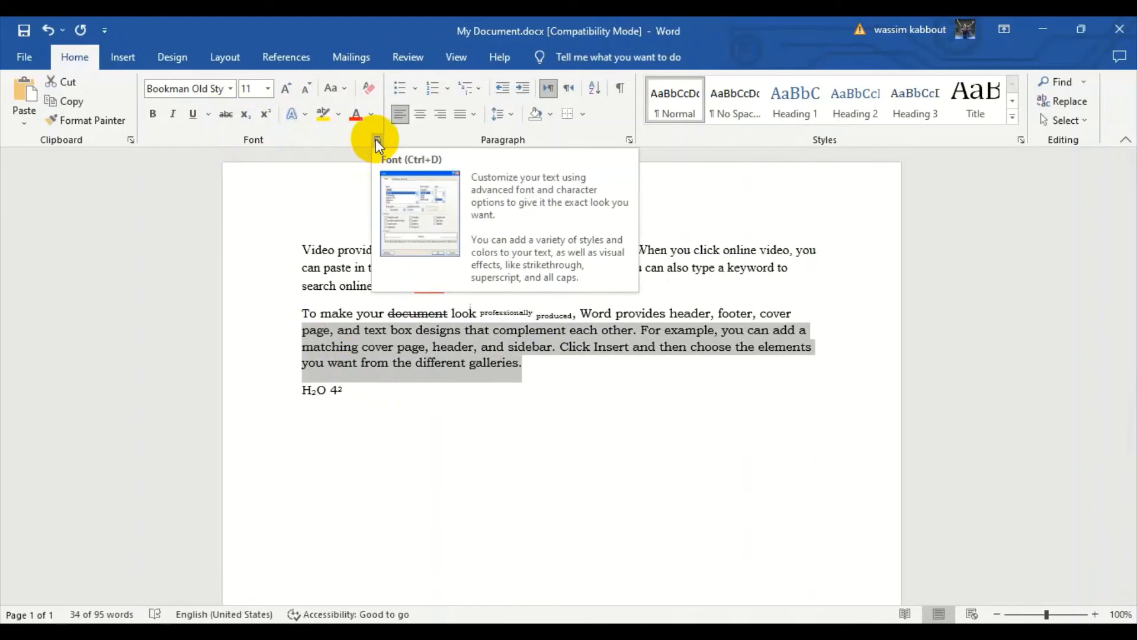
click(390, 346)
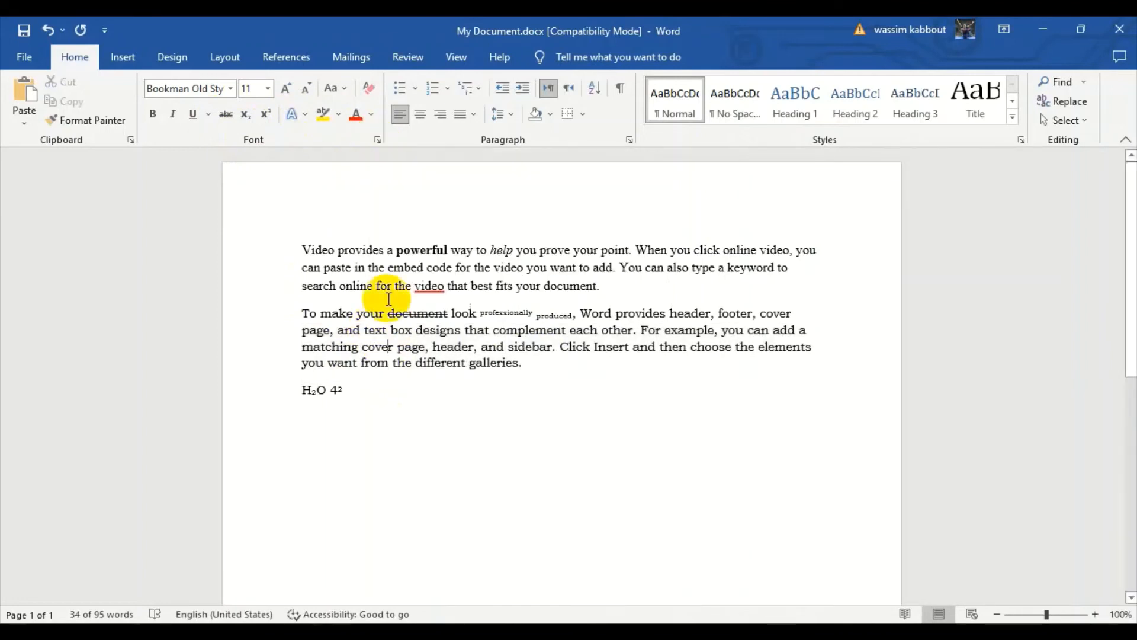
click(376, 141)
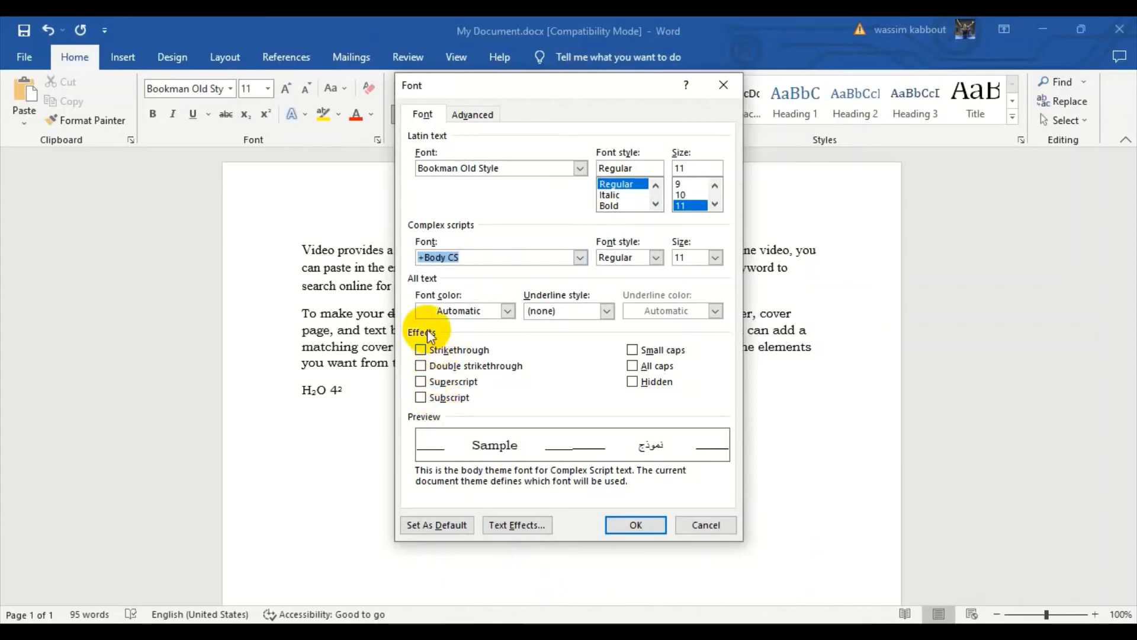
click(422, 351)
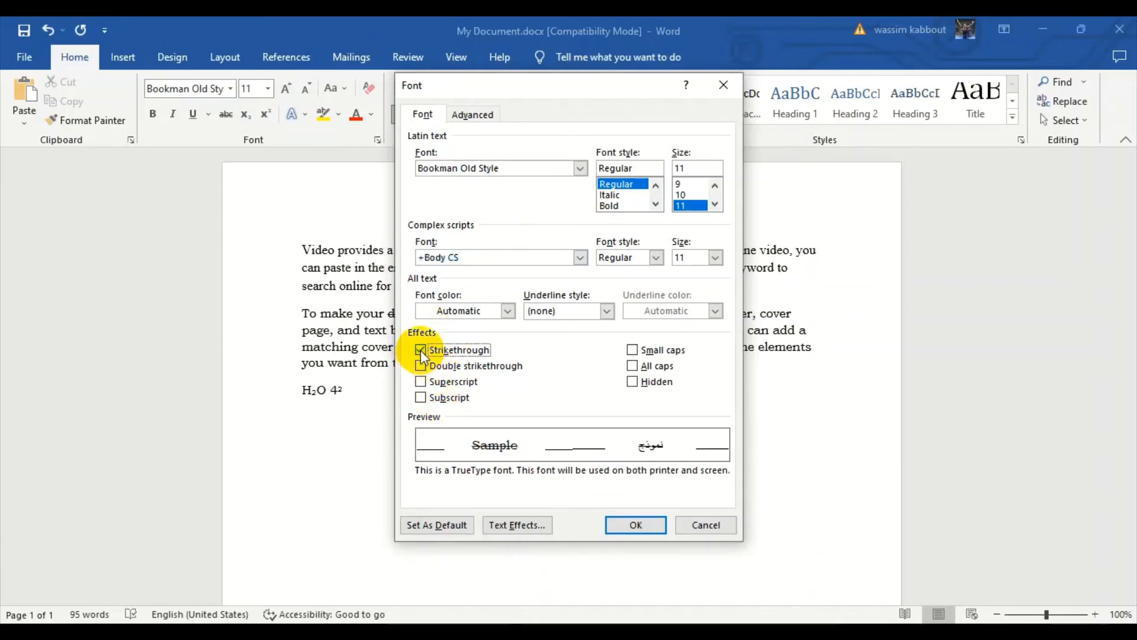
click(422, 350)
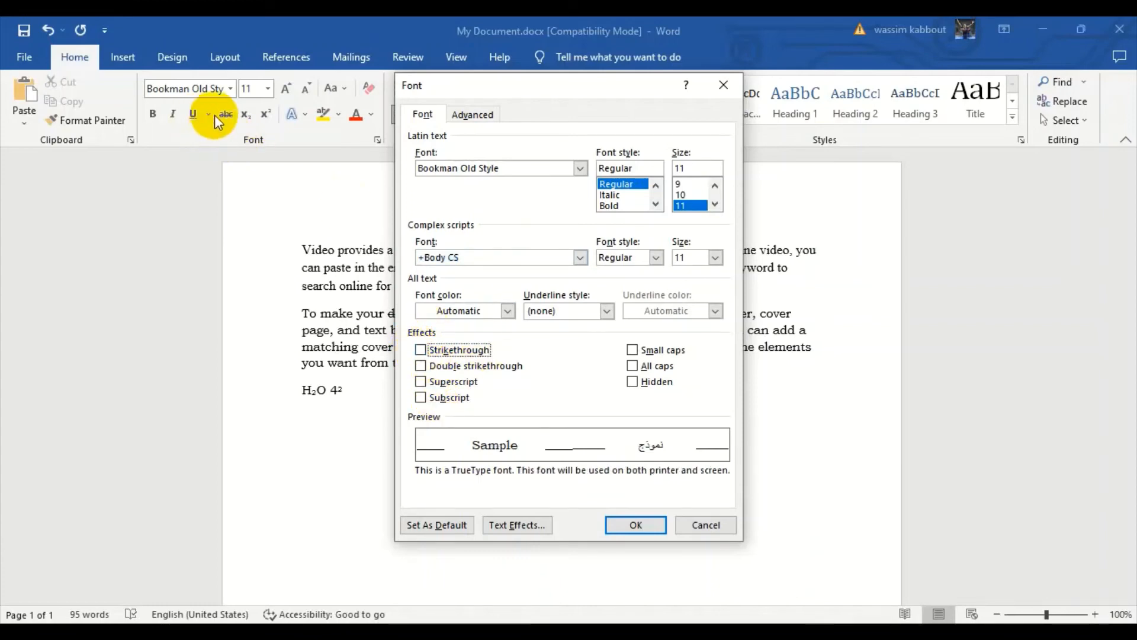
click(421, 365)
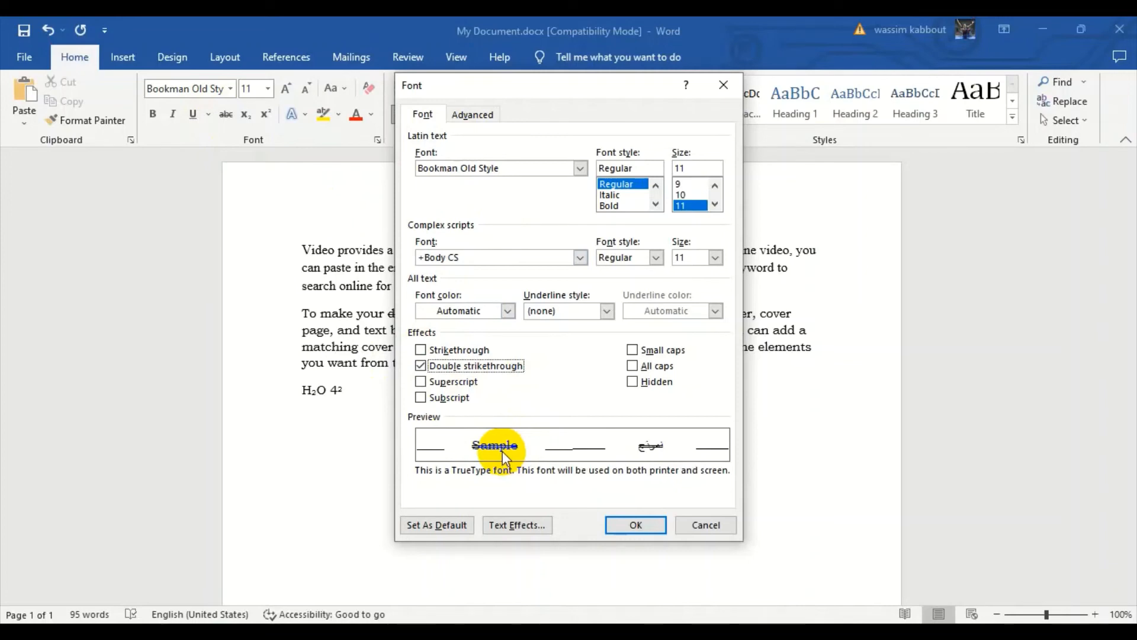
click(709, 528)
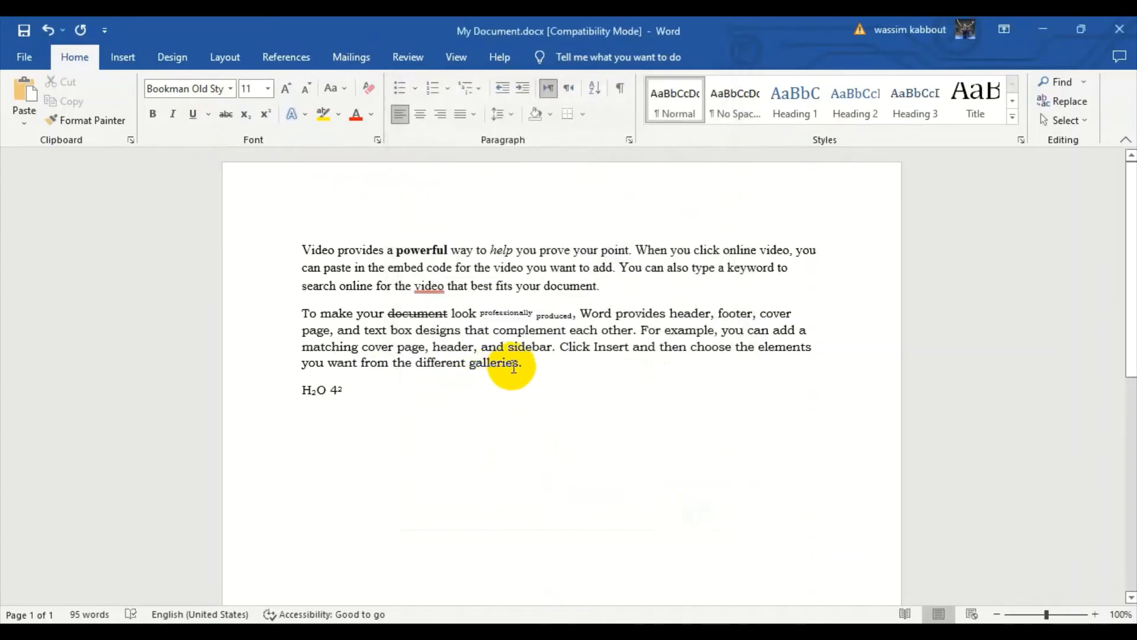
Apply the Double strikethrough effect to the word "galleries" at the end of the second paragraph.
drag(519, 364, 476, 364)
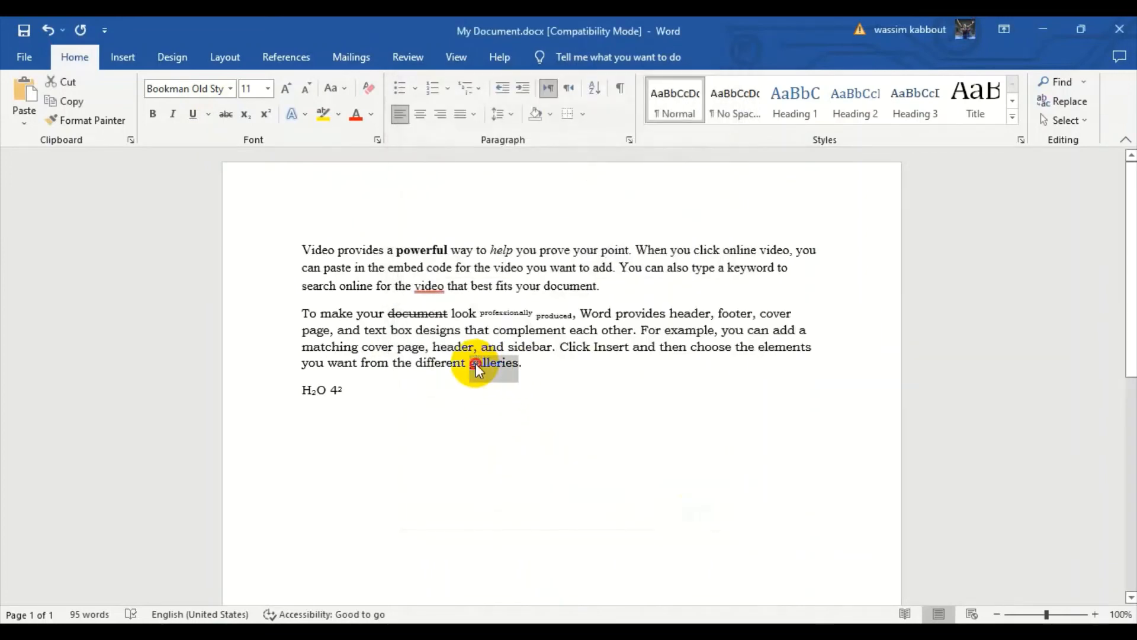
triple_click(476, 364)
click(478, 364)
double_click(482, 364)
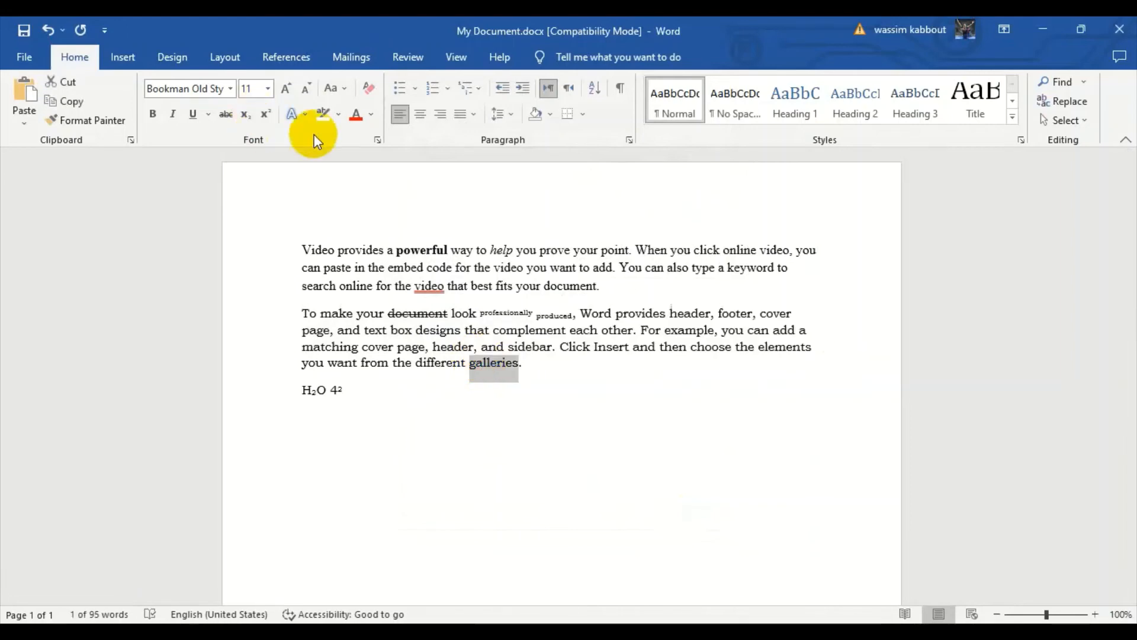
click(377, 141)
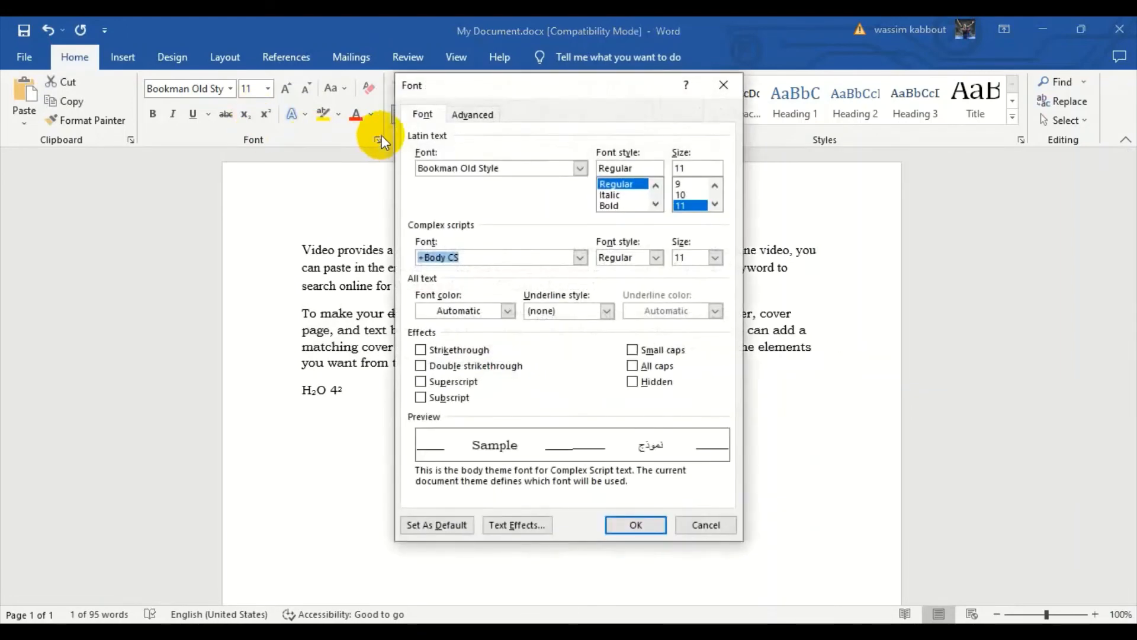
click(420, 366)
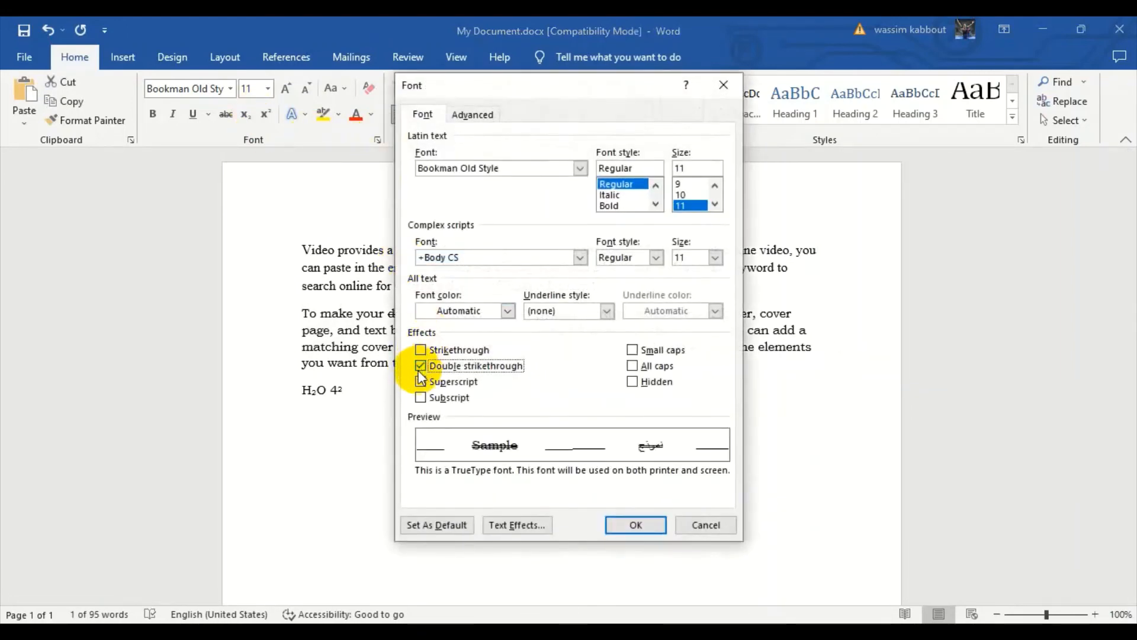
click(634, 524)
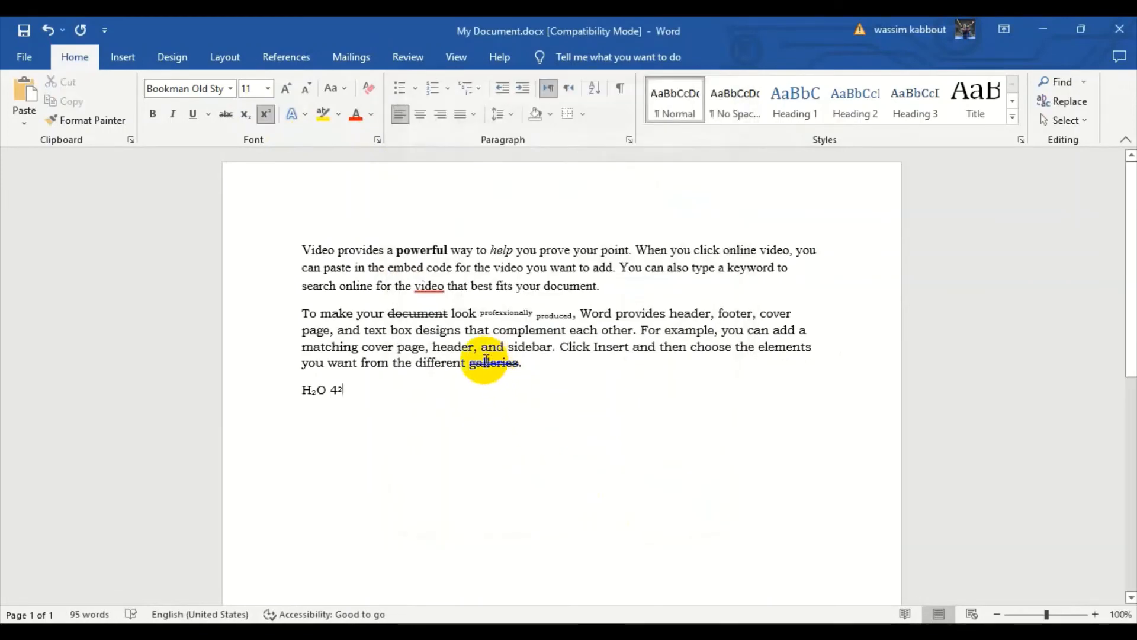
Preview the All caps effect for the word "different", view the advanced character spacing options, and discard the changes.
double_click(438, 363)
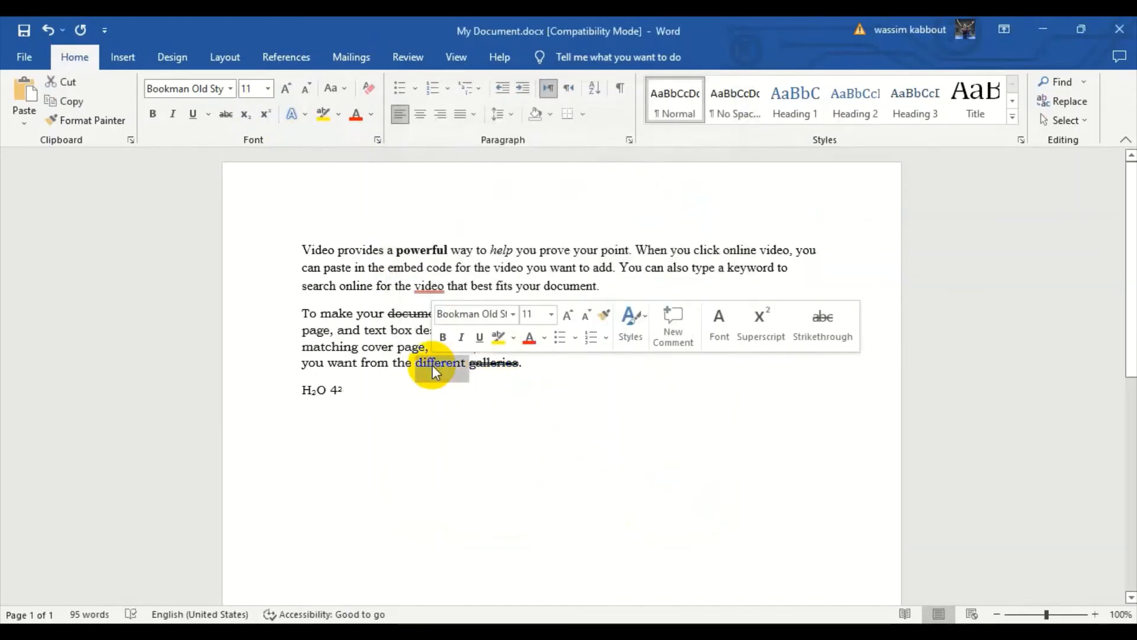
click(378, 141)
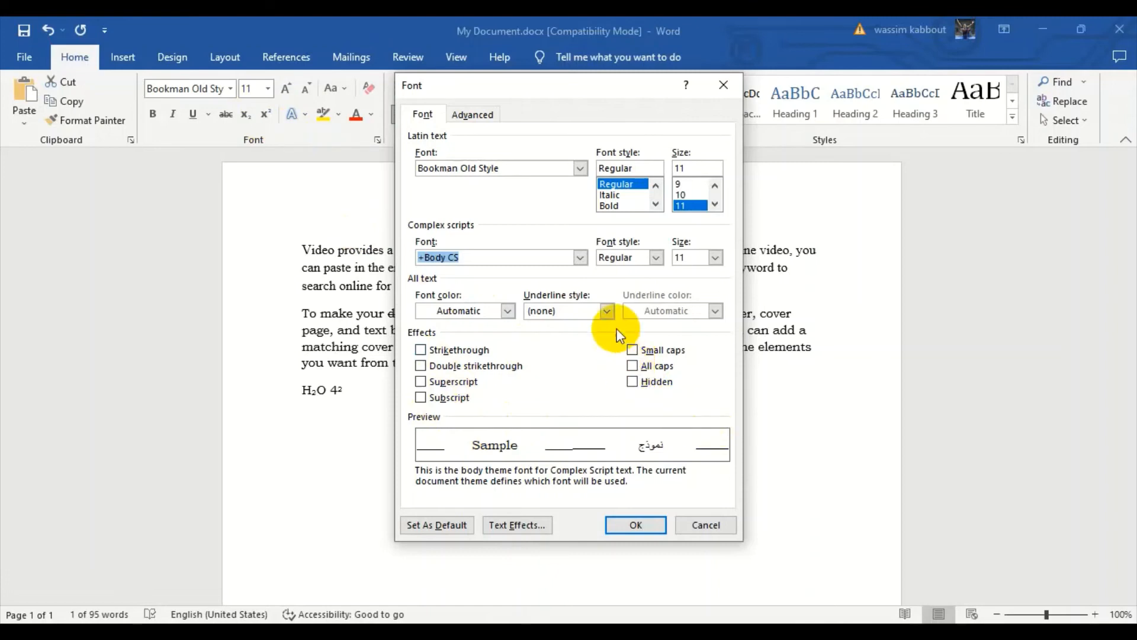
click(636, 368)
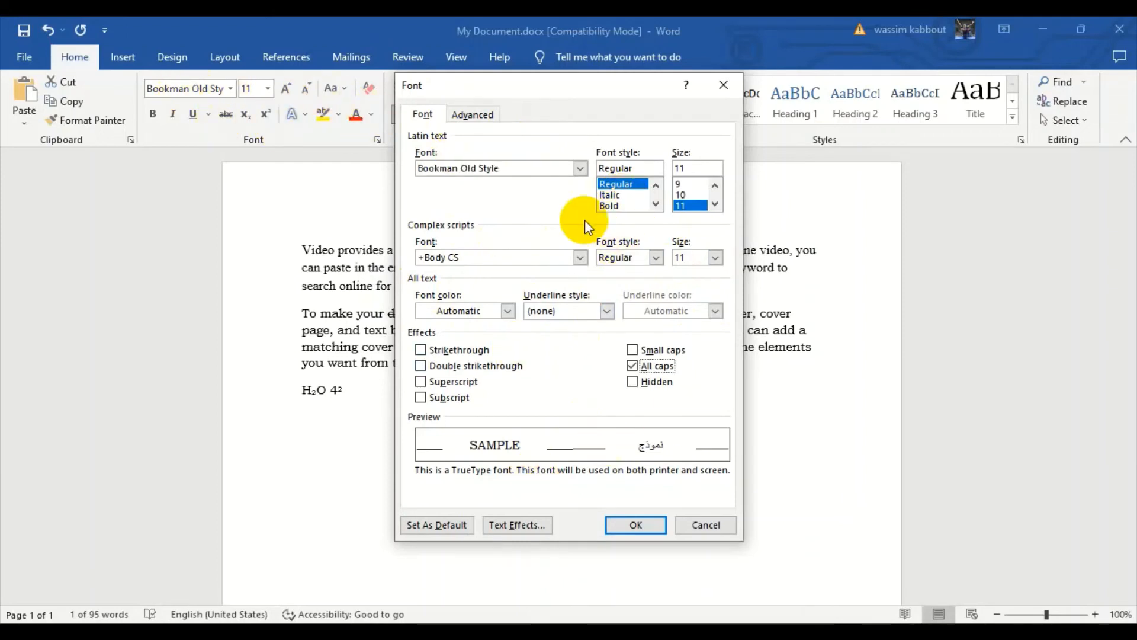
click(473, 113)
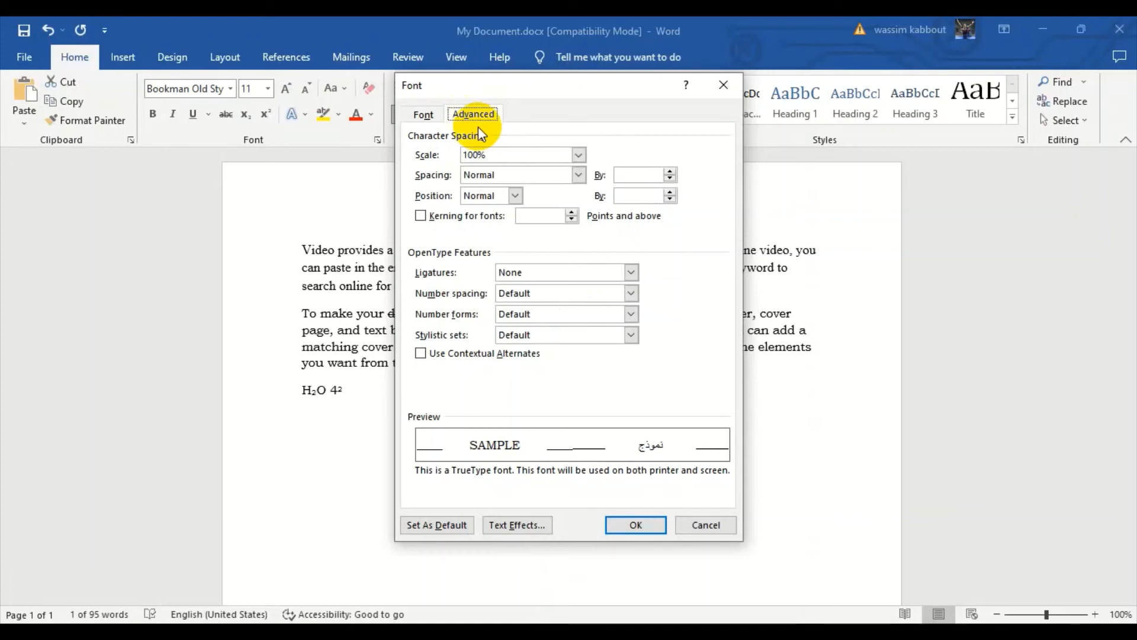
click(702, 523)
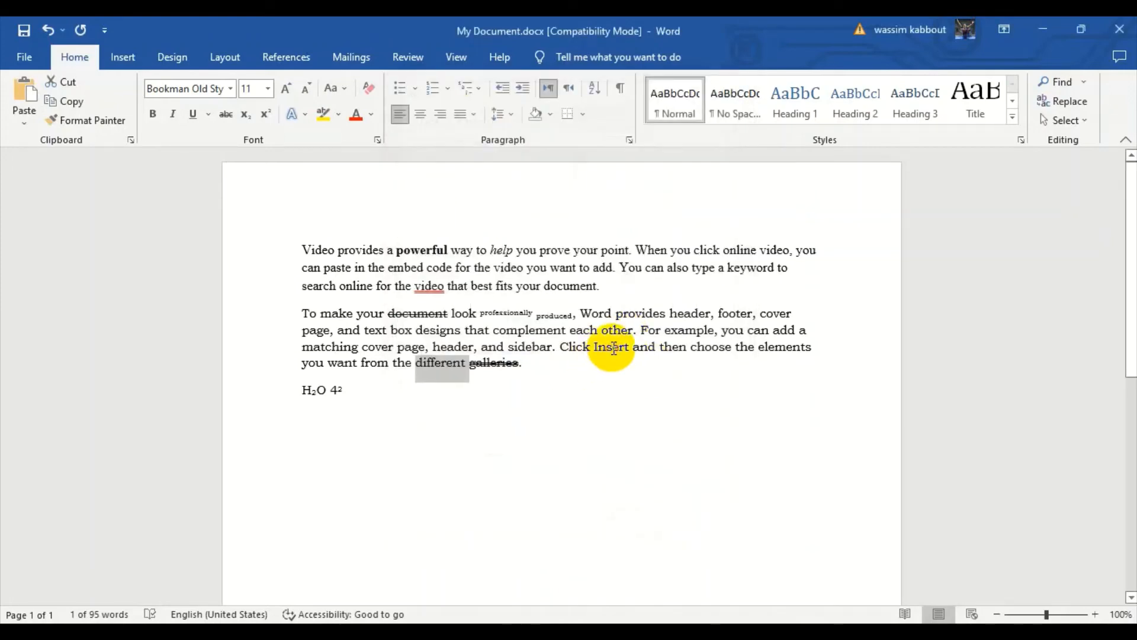
Expand the character spacing of the word "Insert" in the second paragraph by 3 pt.
double_click(603, 353)
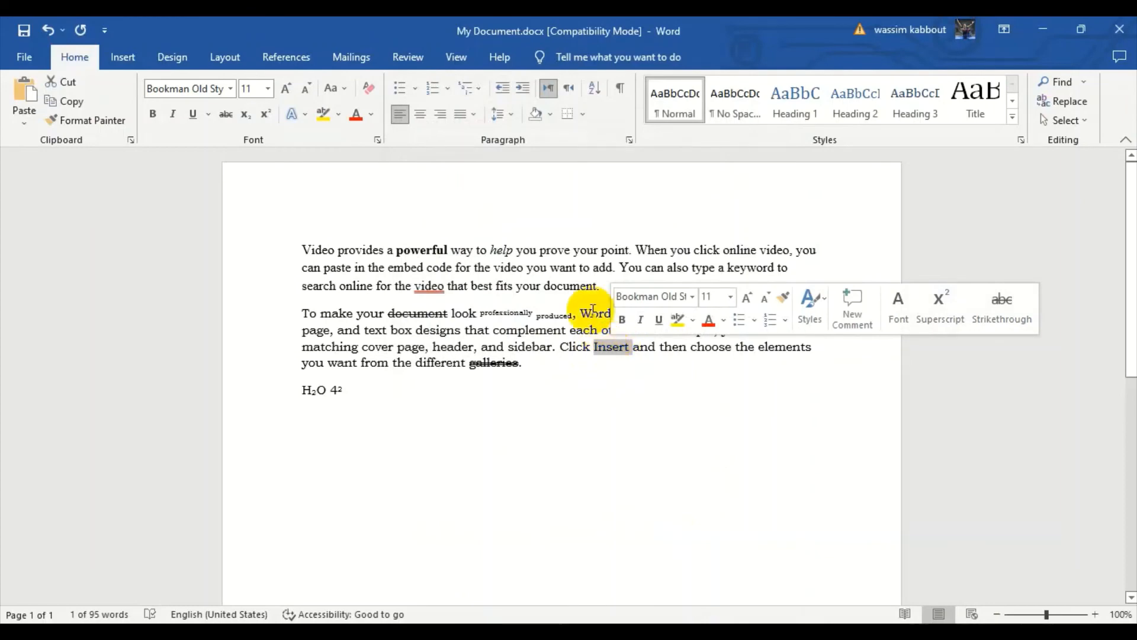
click(377, 140)
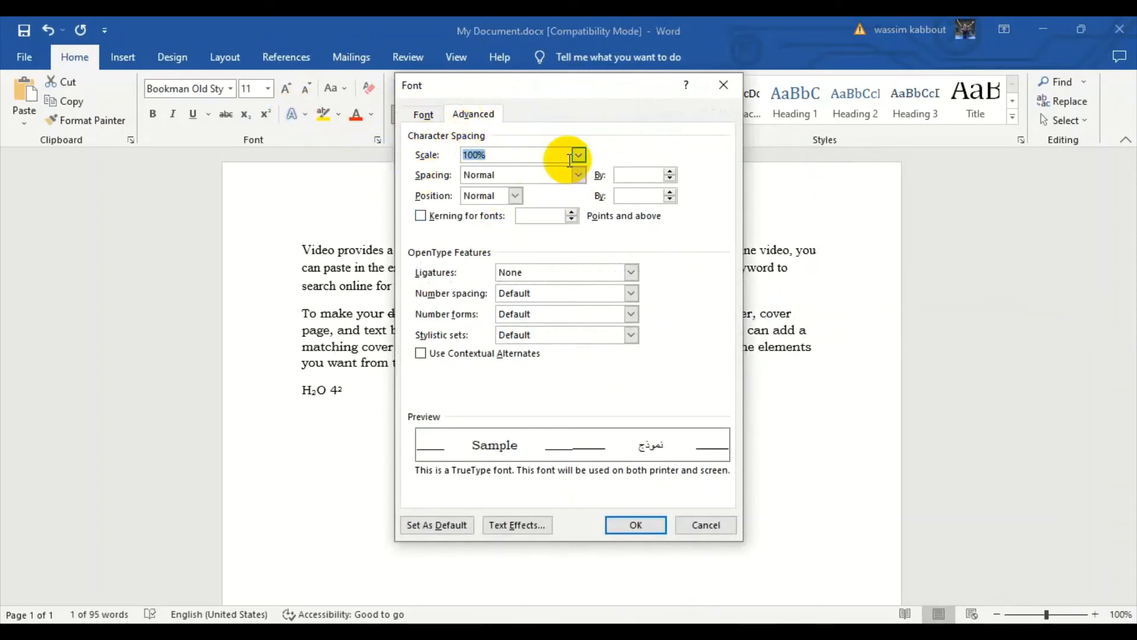
click(580, 175)
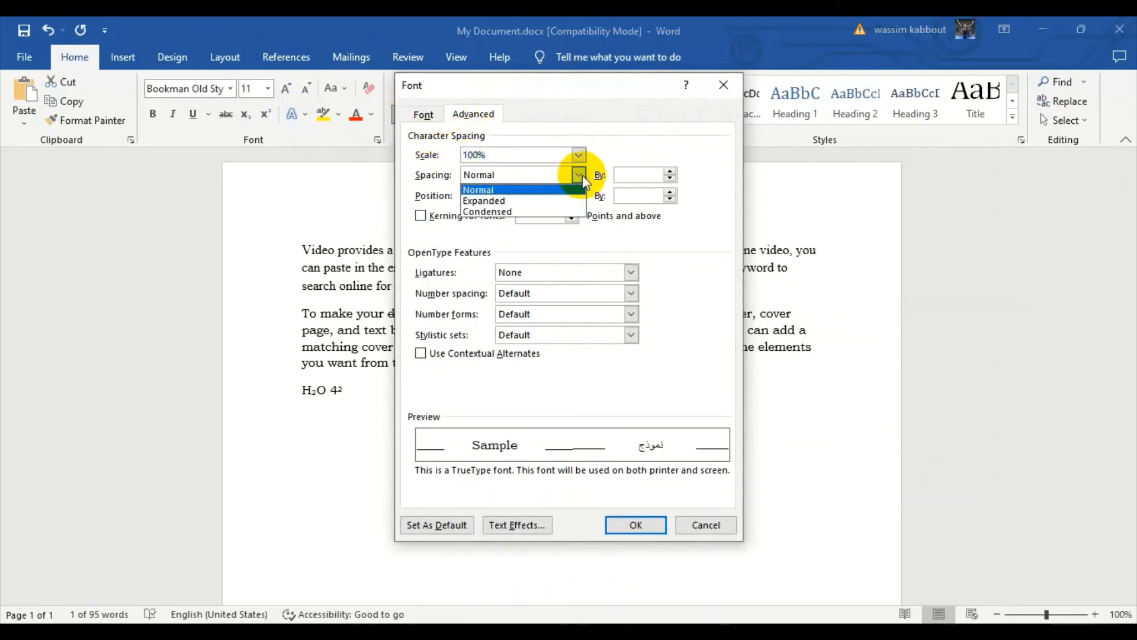
click(499, 204)
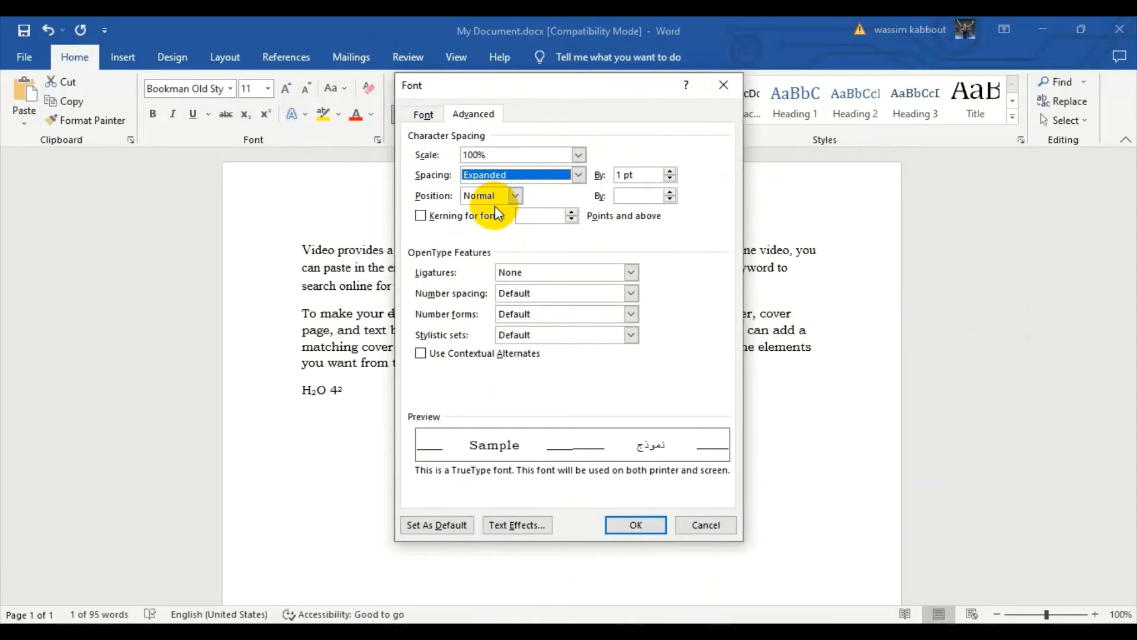
click(670, 171)
click(670, 171)
click(670, 171)
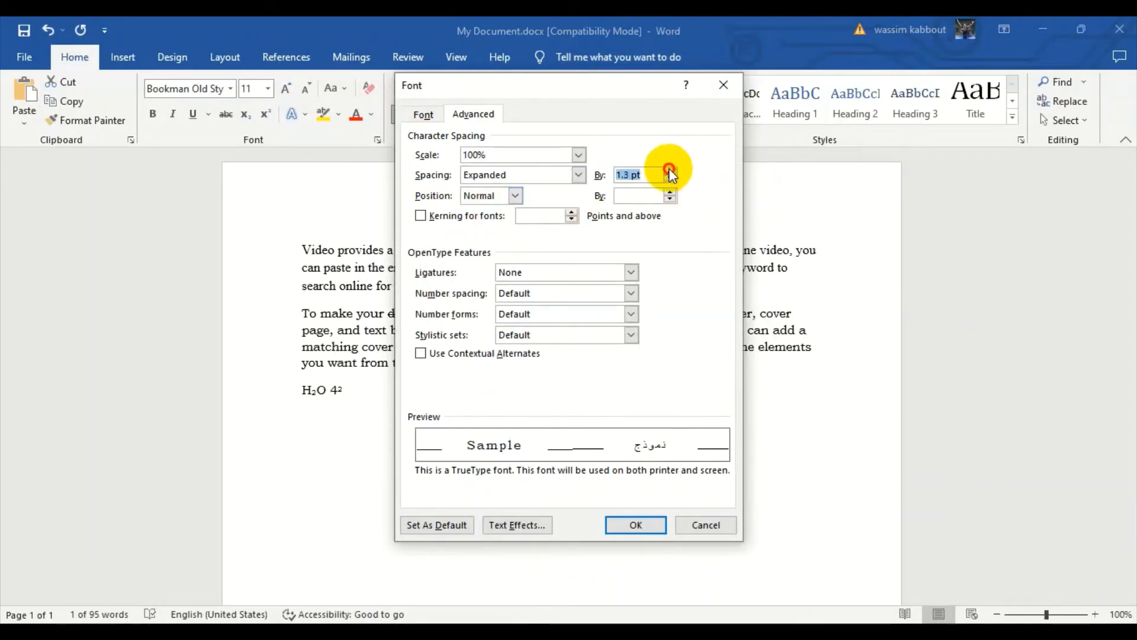
click(669, 170)
click(670, 170)
click(669, 169)
click(669, 169)
click(670, 170)
click(669, 170)
click(669, 169)
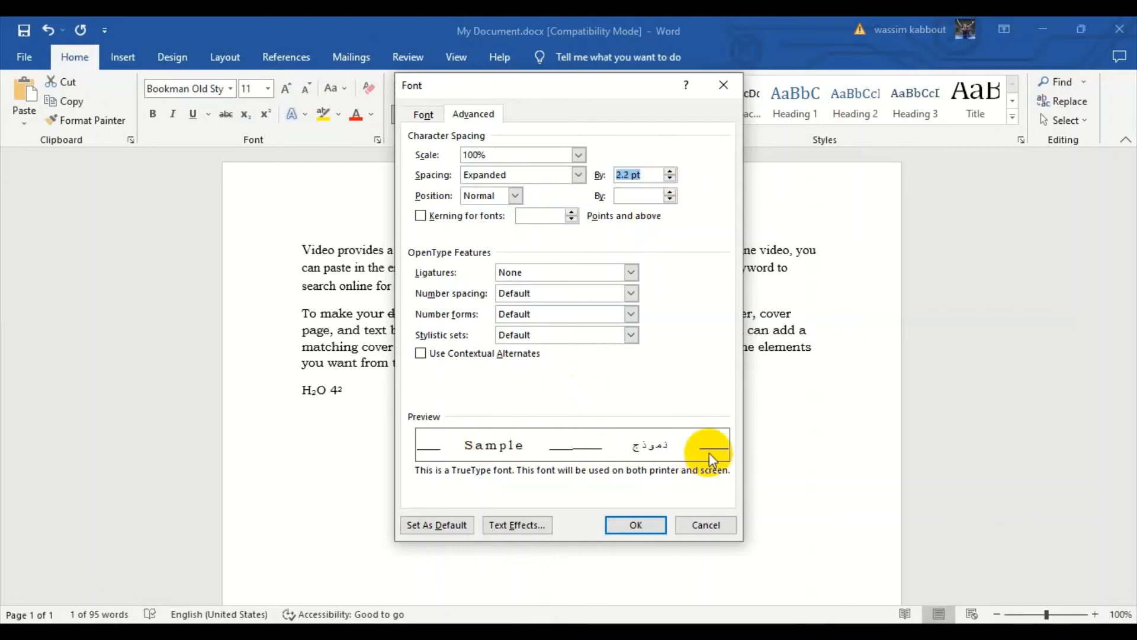
click(673, 176)
click(673, 176)
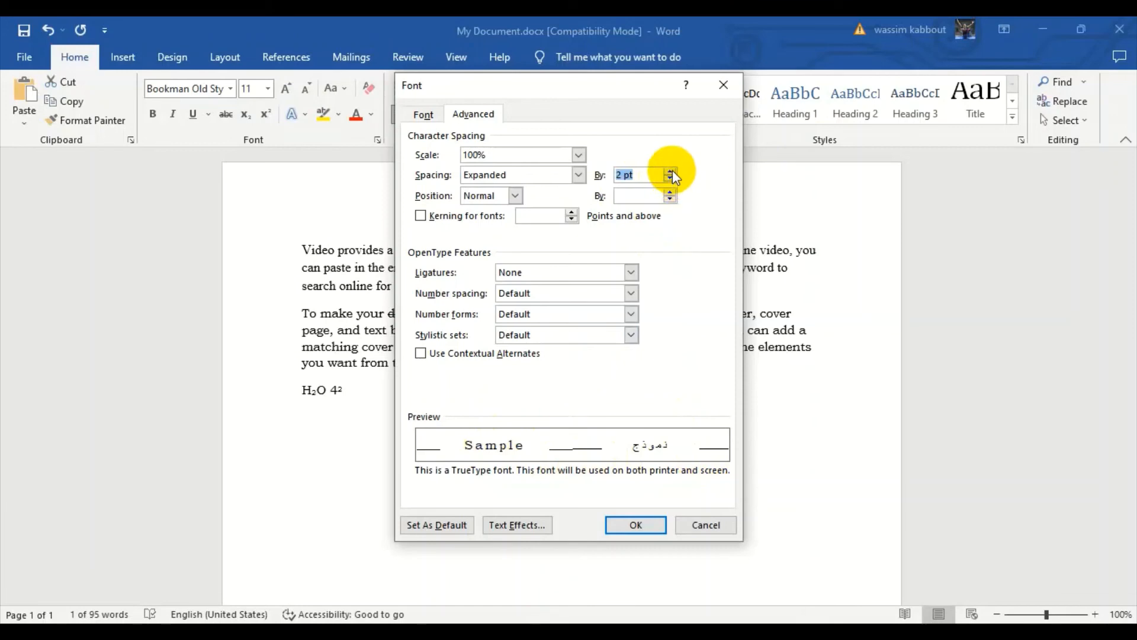
click(673, 169)
click(672, 169)
click(671, 170)
click(672, 171)
click(672, 170)
click(672, 171)
click(672, 171)
click(671, 172)
click(632, 523)
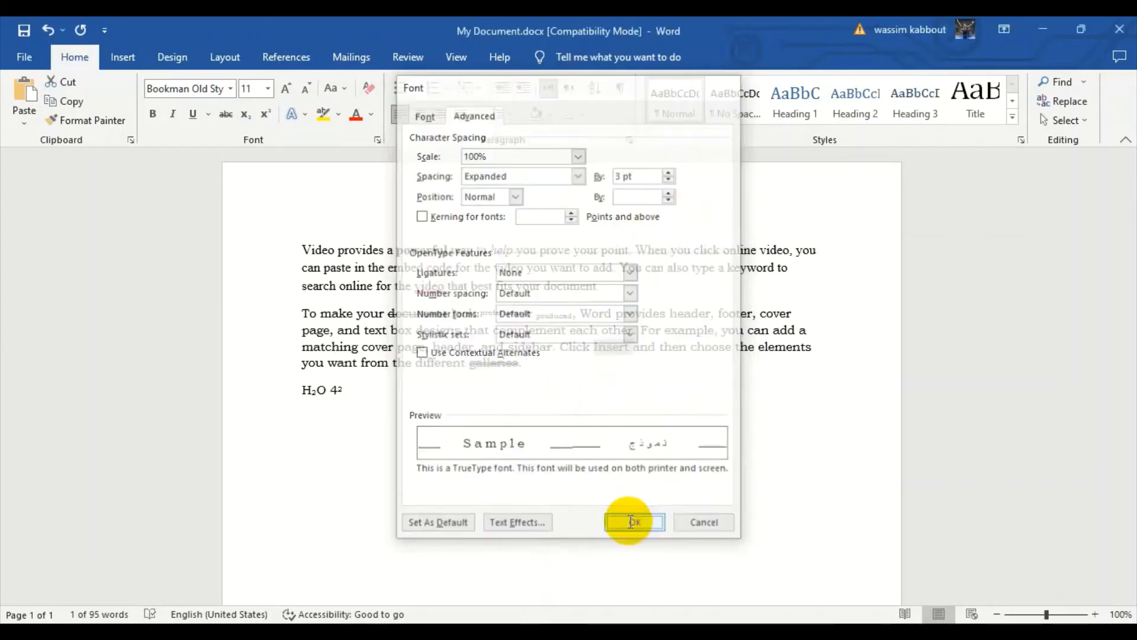
click(651, 421)
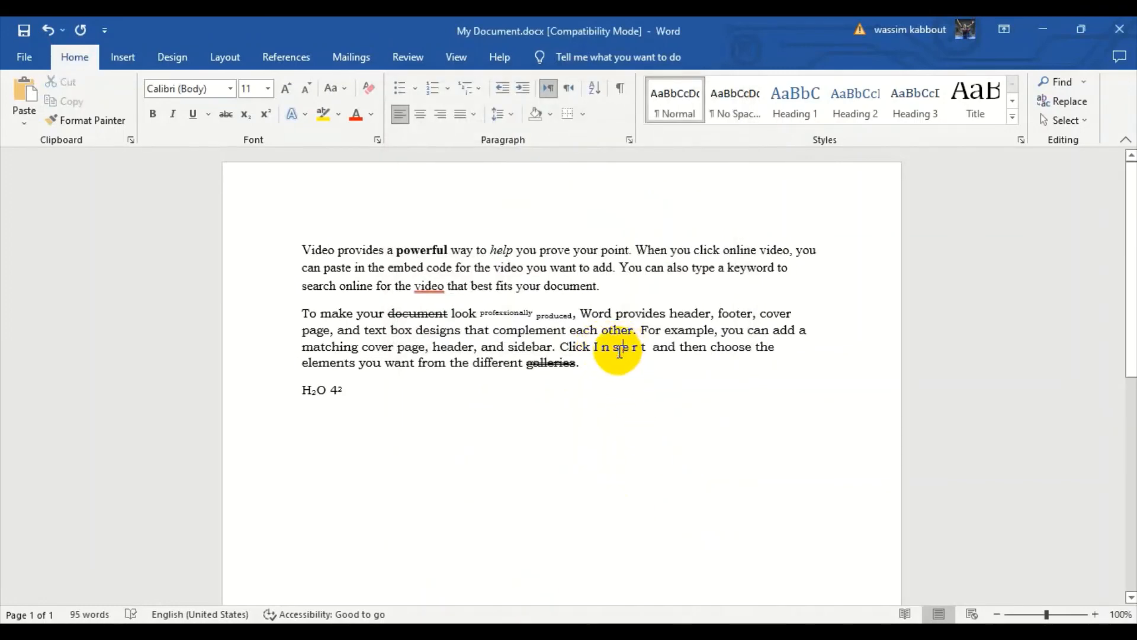
double_click(620, 350)
click(600, 350)
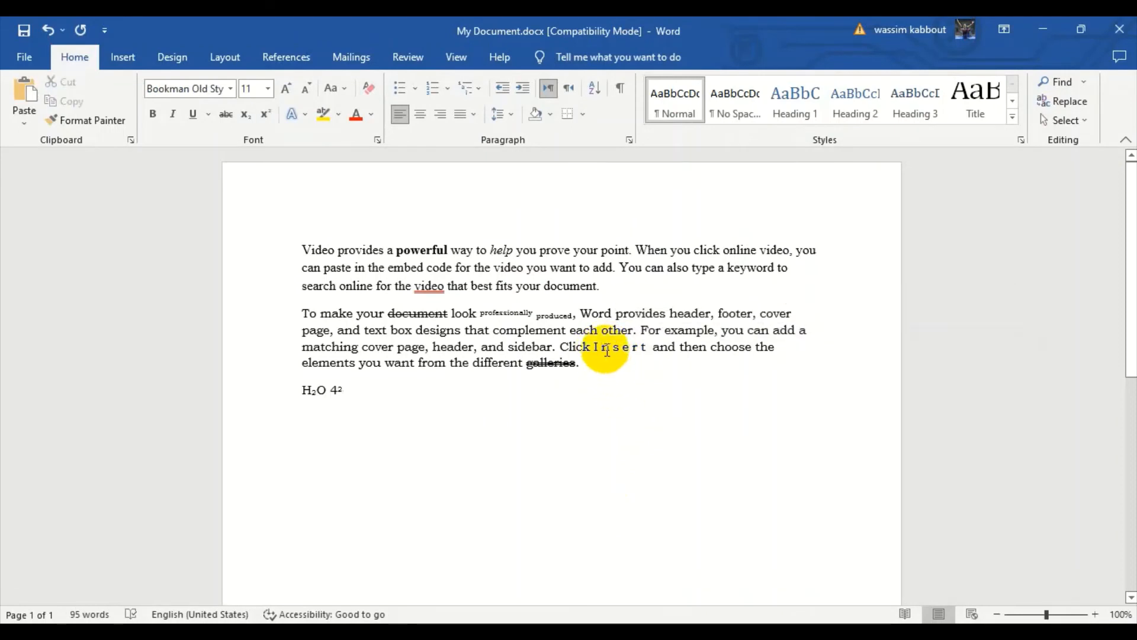
double_click(606, 348)
Condense the character spacing of the word "then" in the second paragraph by 2 pt.
double_click(690, 350)
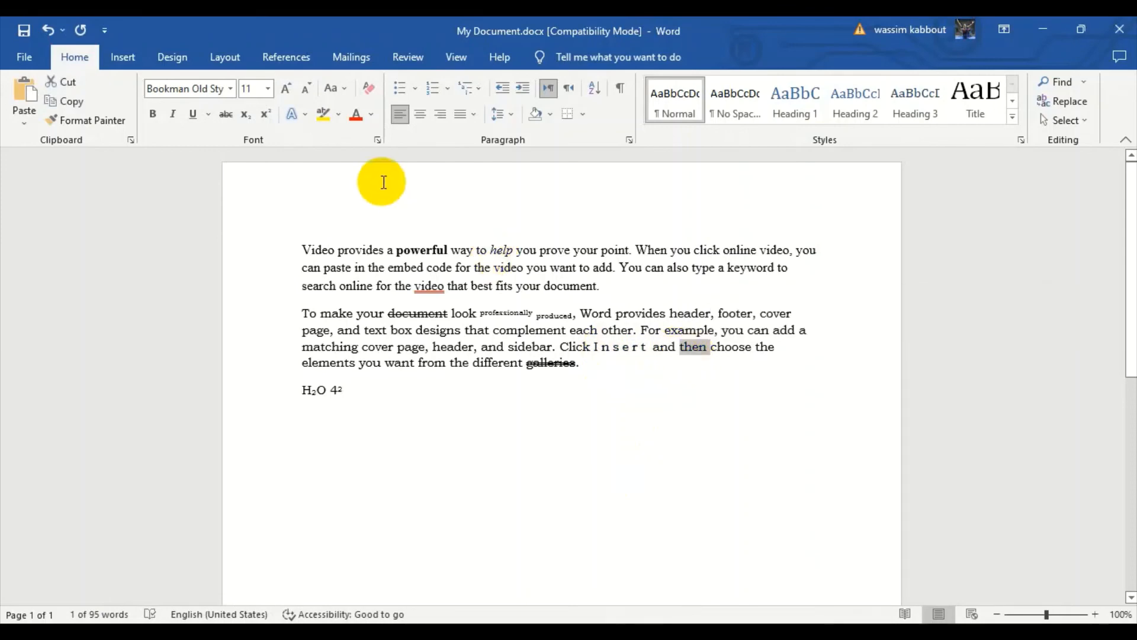
click(377, 139)
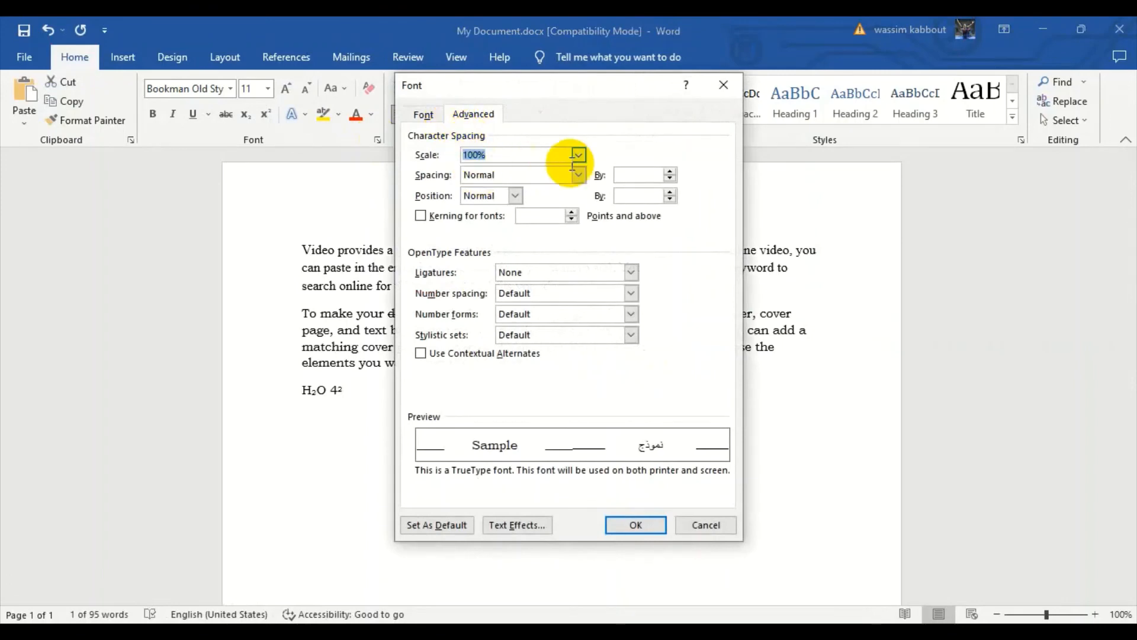
click(578, 175)
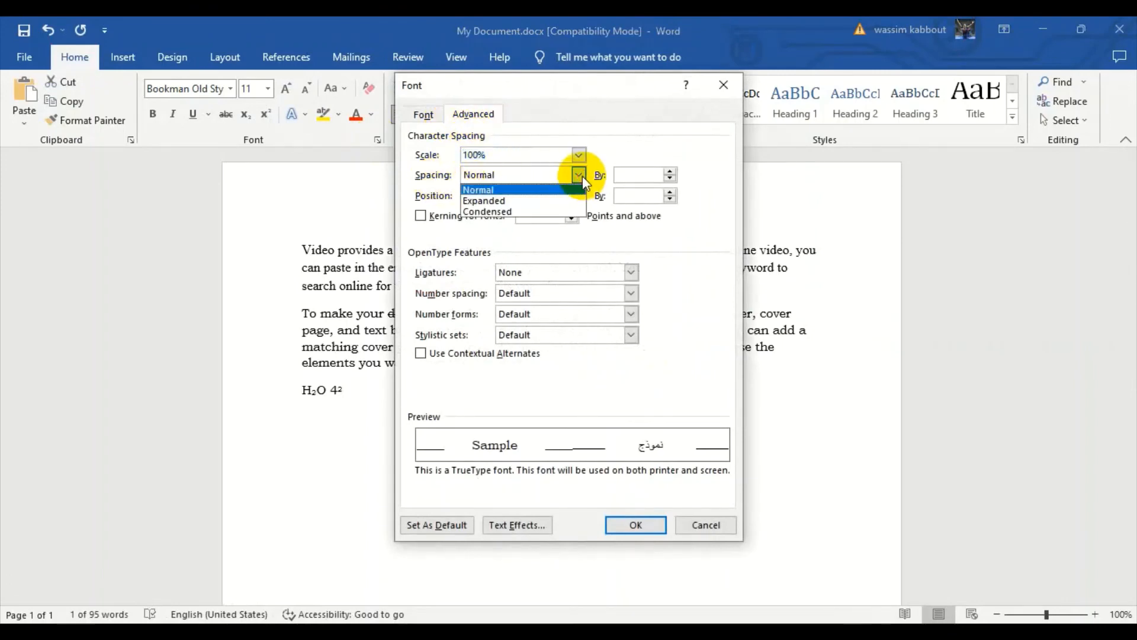
click(501, 211)
click(669, 172)
click(669, 172)
click(670, 173)
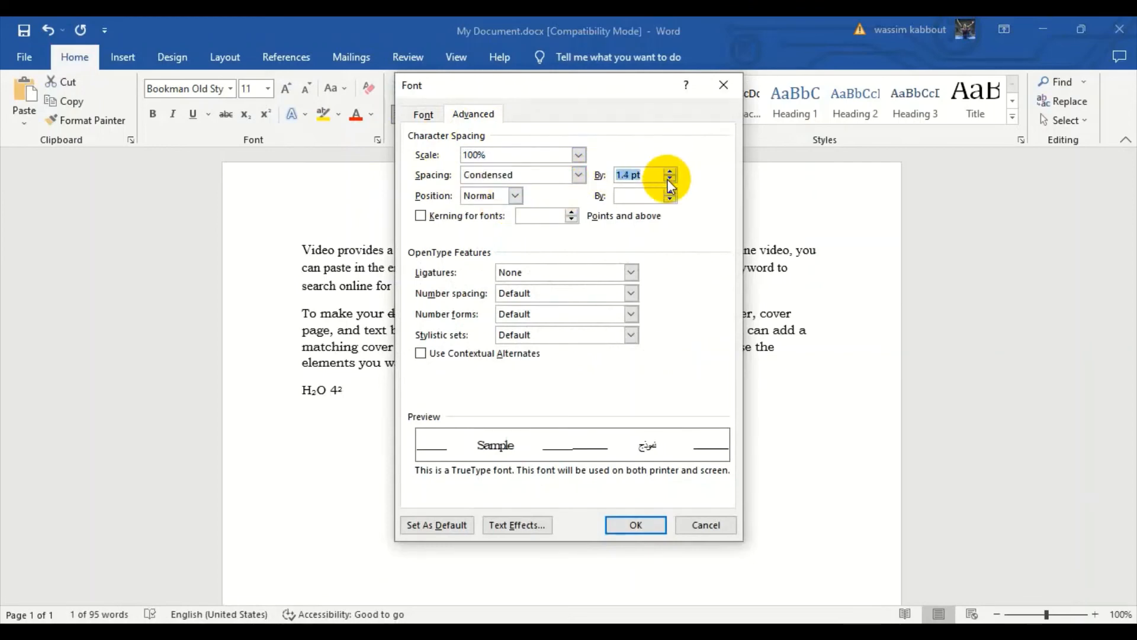
click(669, 177)
click(669, 177)
click(668, 177)
click(669, 176)
click(669, 176)
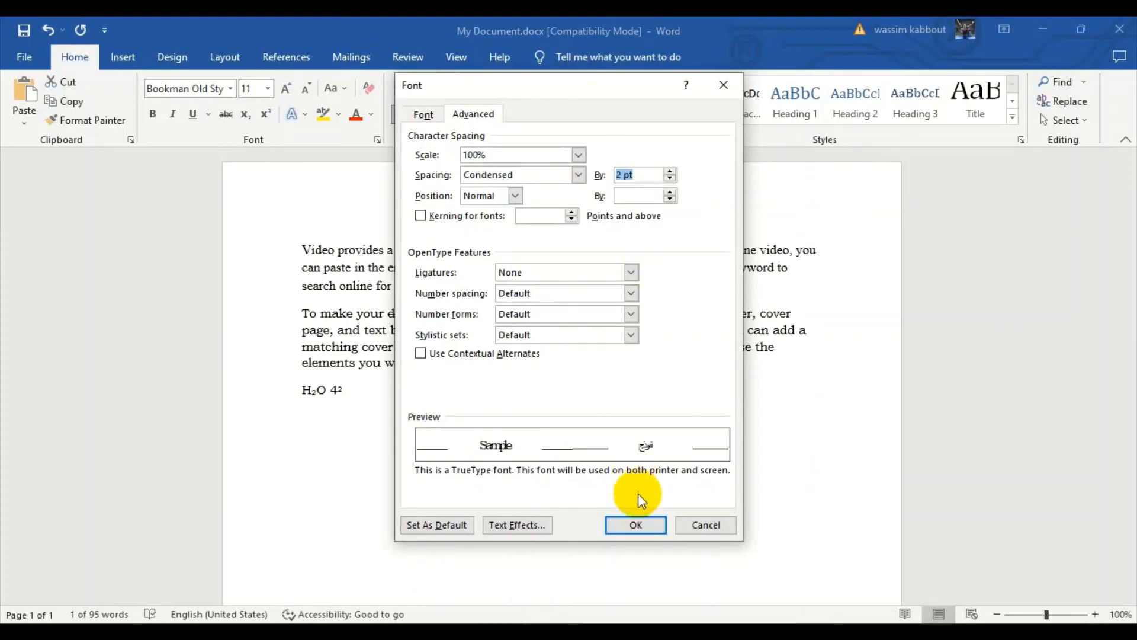
click(636, 523)
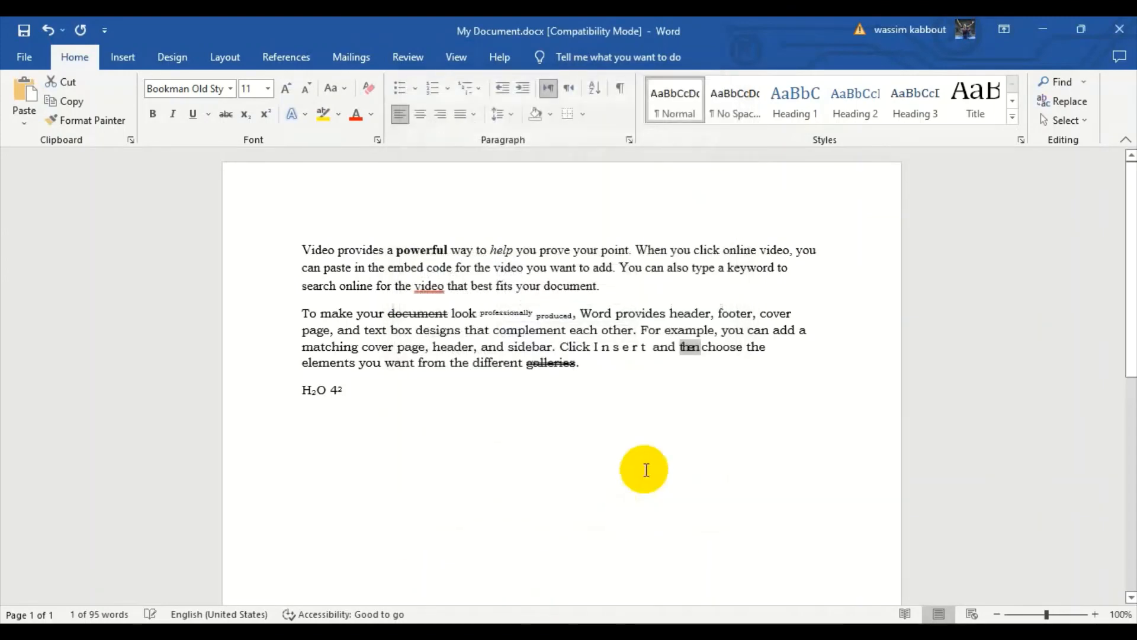
double_click(689, 345)
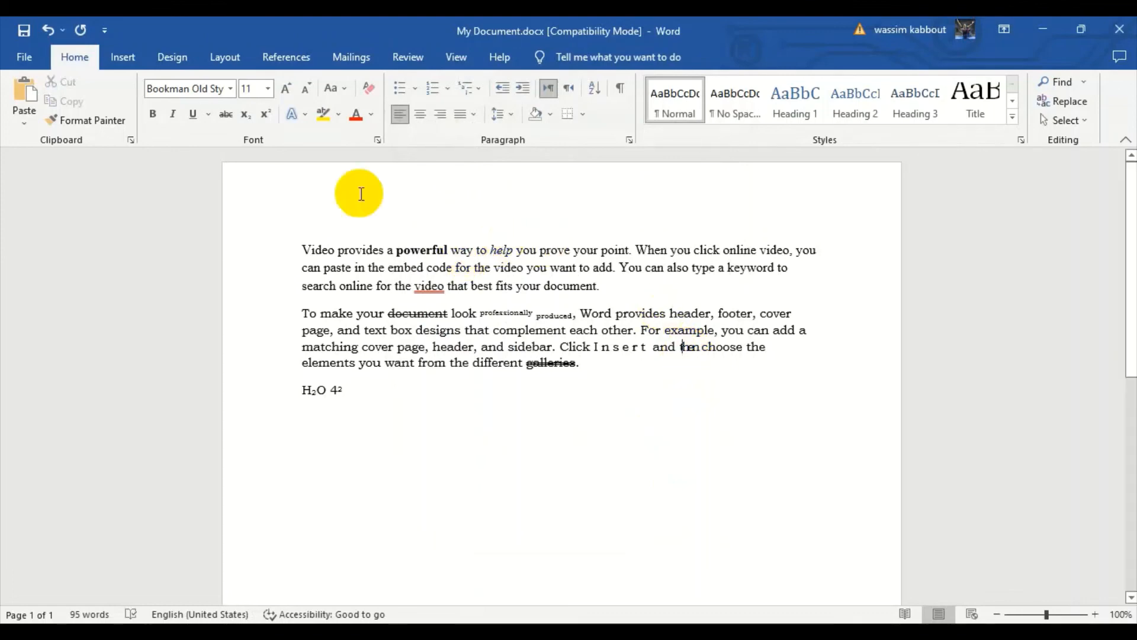
Change the font color of the word "matching" to a light shade of the dark blue theme color.
click(341, 351)
double_click(341, 351)
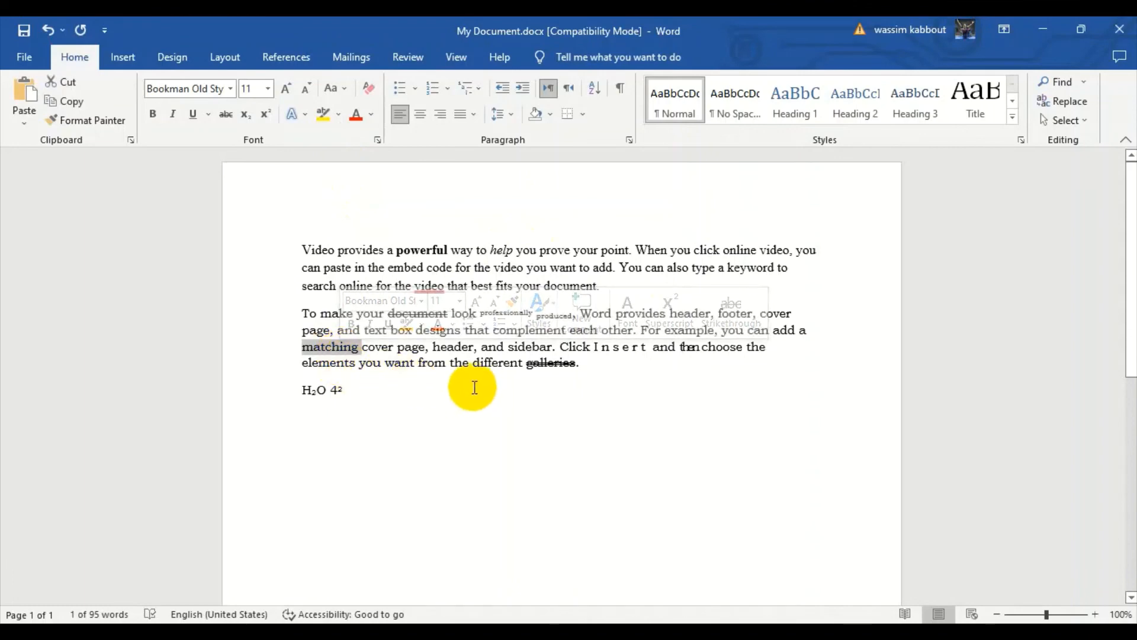
click(371, 114)
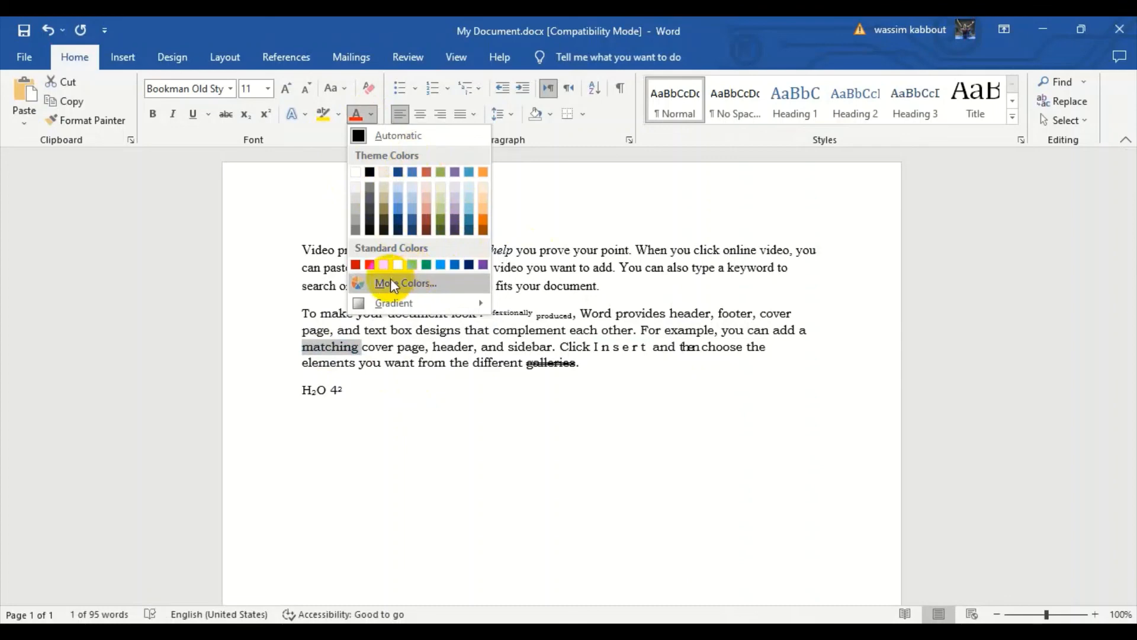
click(396, 211)
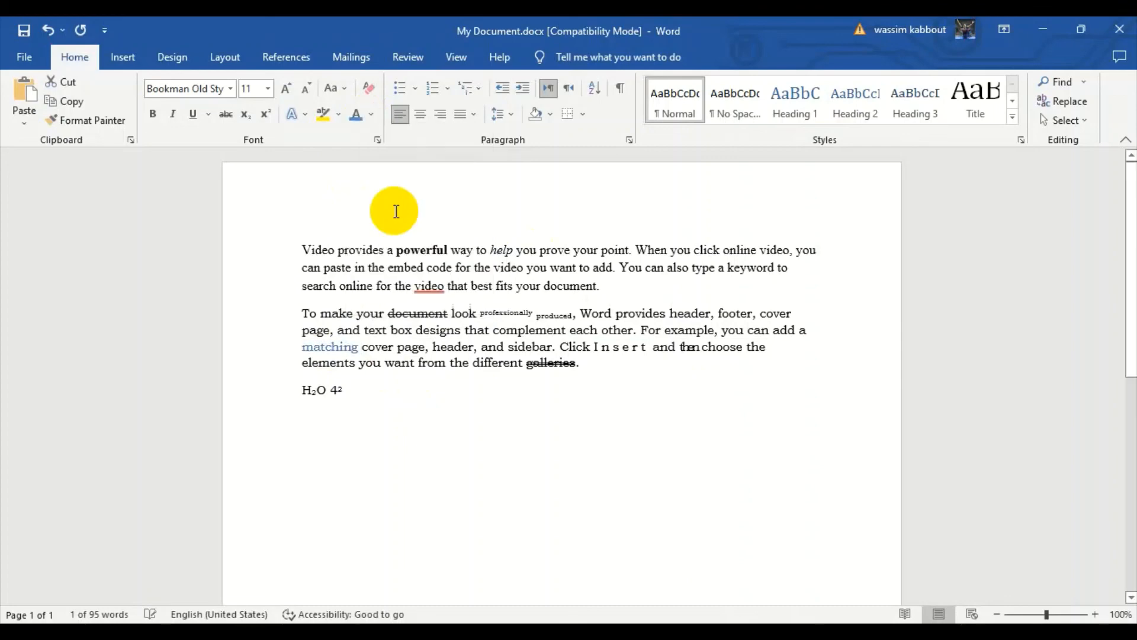
Change the font color of the word "header" after "matching cover page" to the standard orange.
double_click(453, 347)
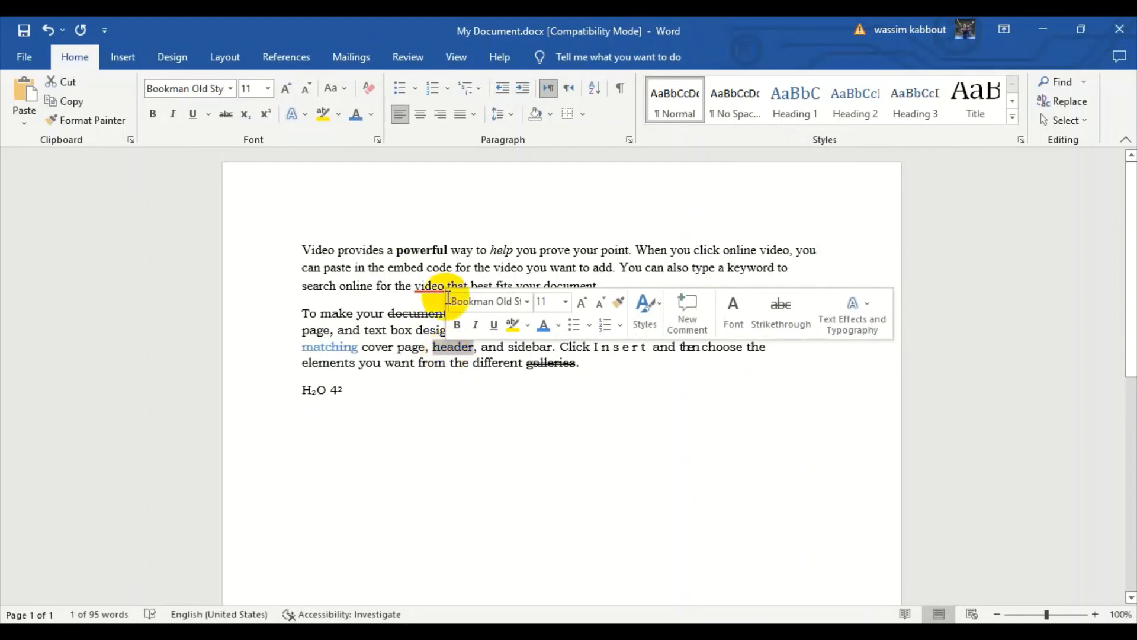
click(371, 119)
click(390, 265)
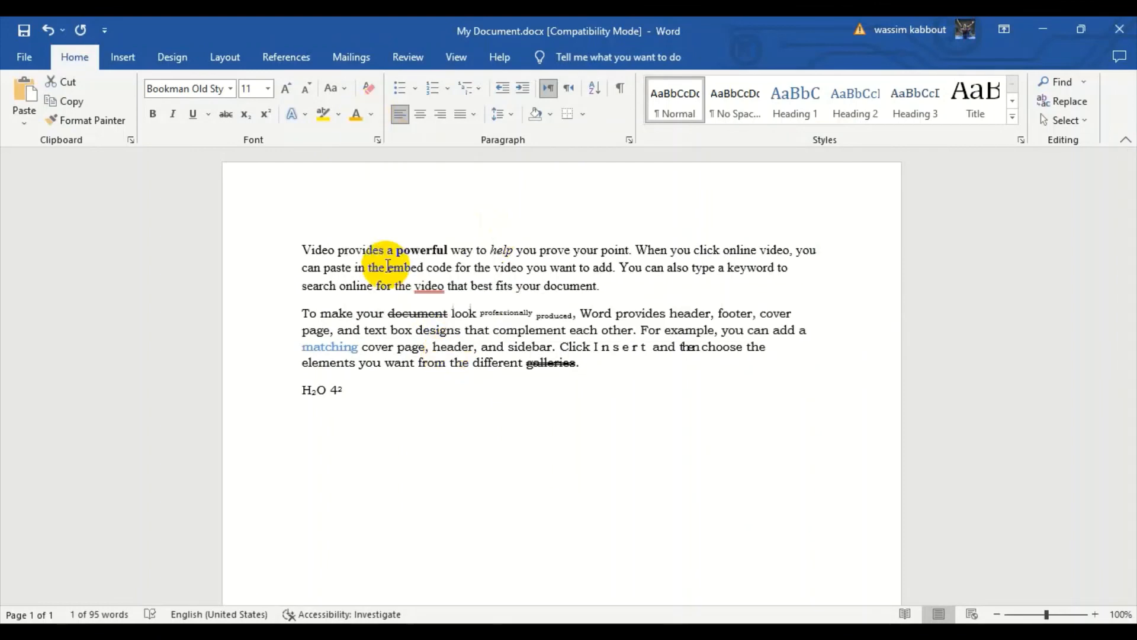
Change the font color of the expanded word "Insert" to the standard red.
double_click(599, 346)
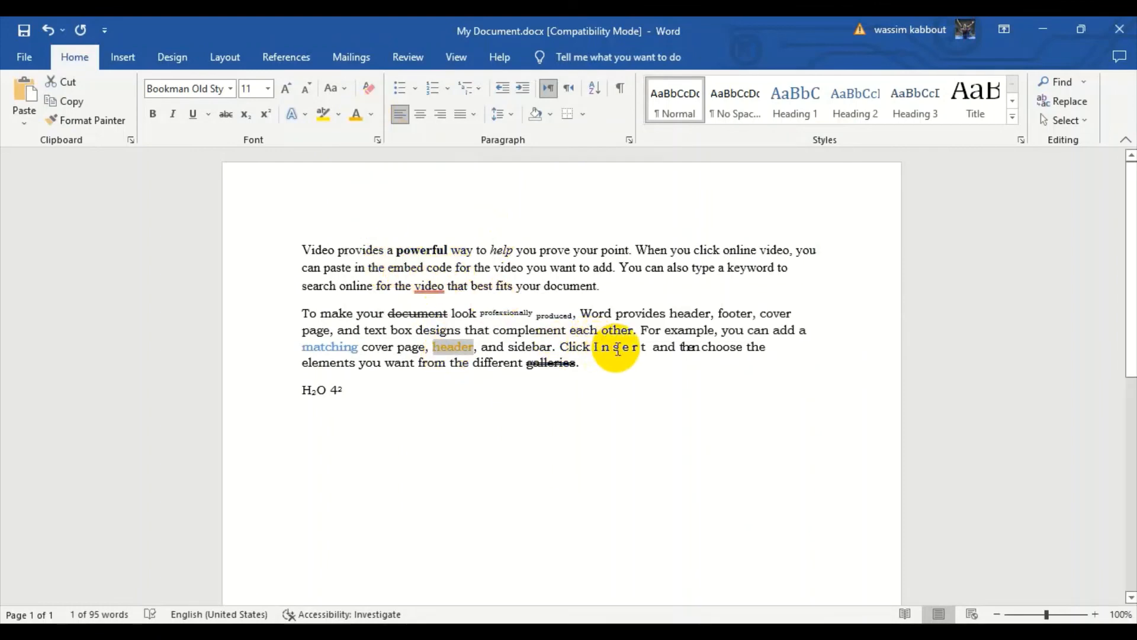
click(373, 116)
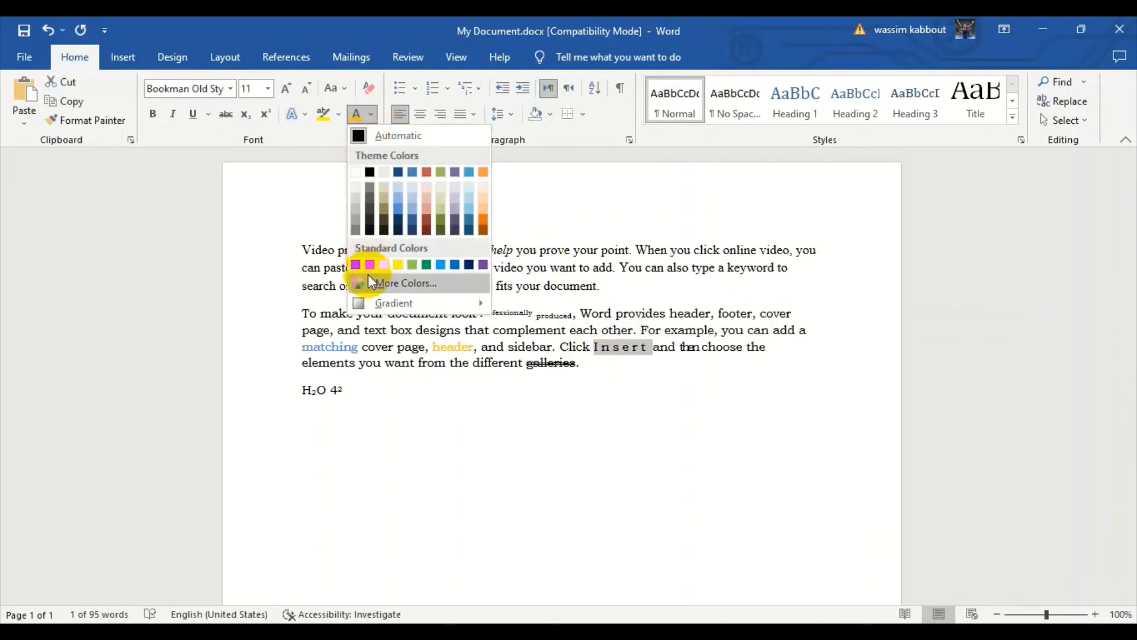
click(365, 265)
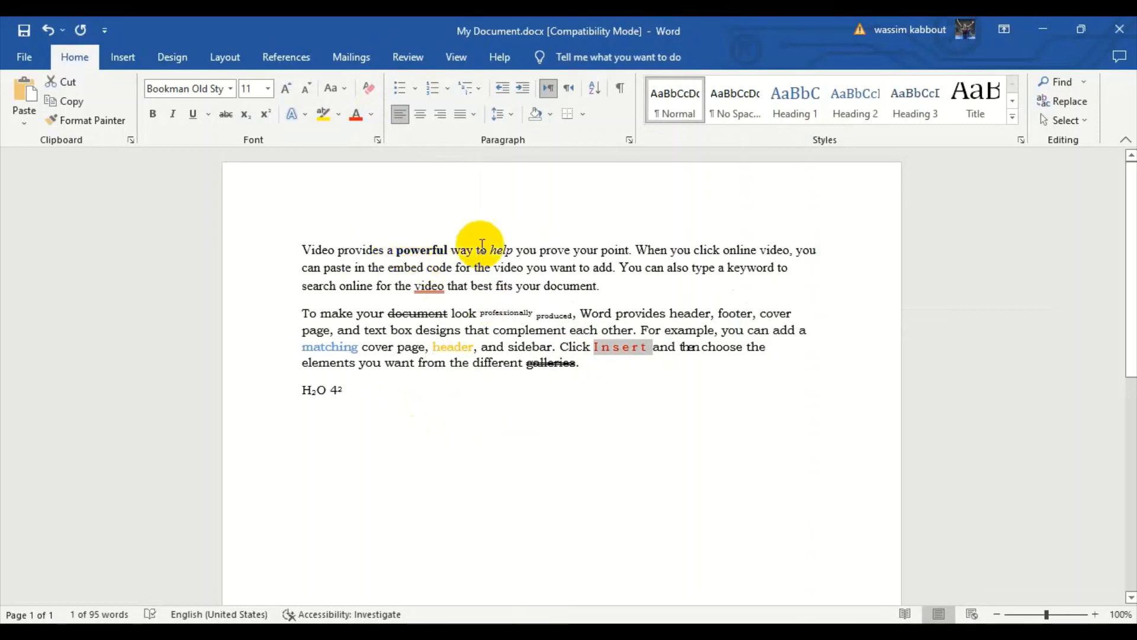
Highlight the word "provides" in the first paragraph in yellow.
double_click(367, 253)
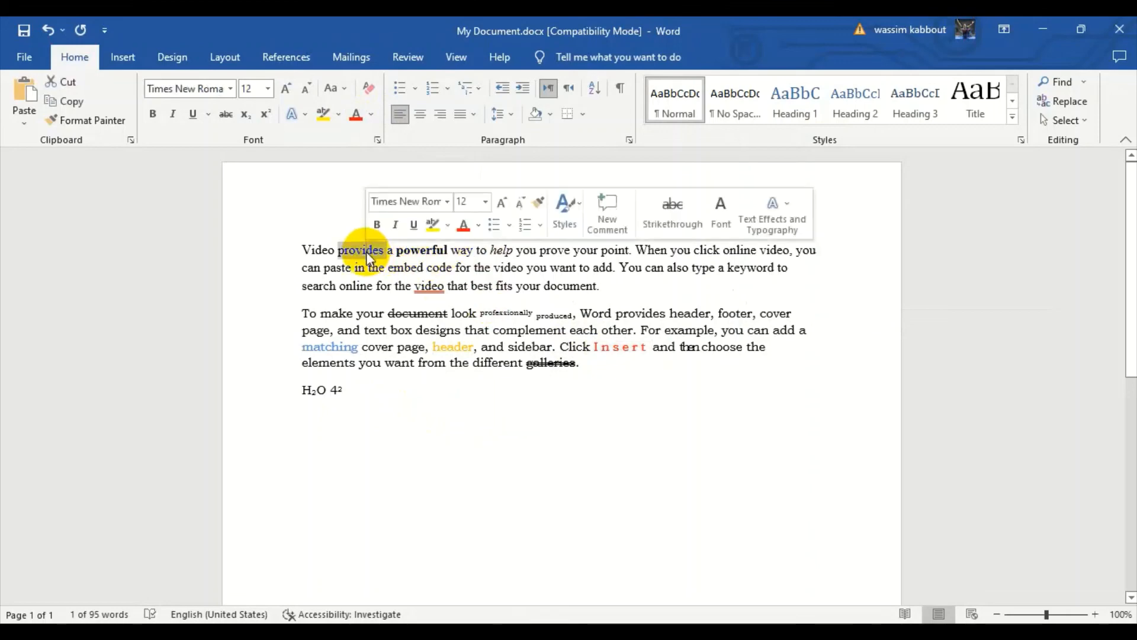
click(336, 115)
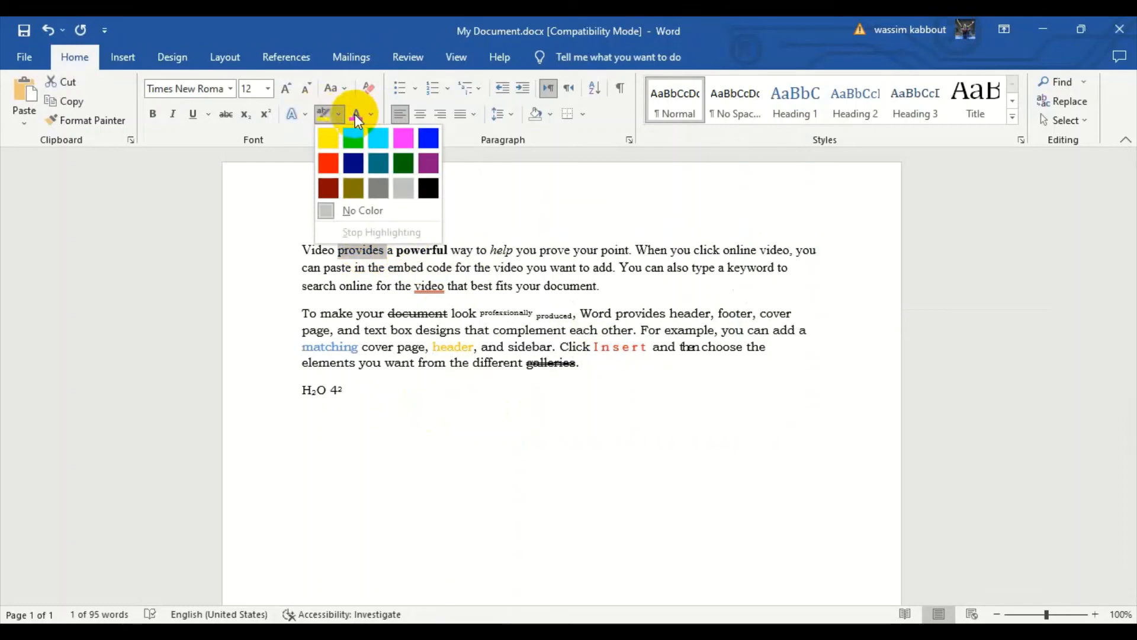
click(326, 143)
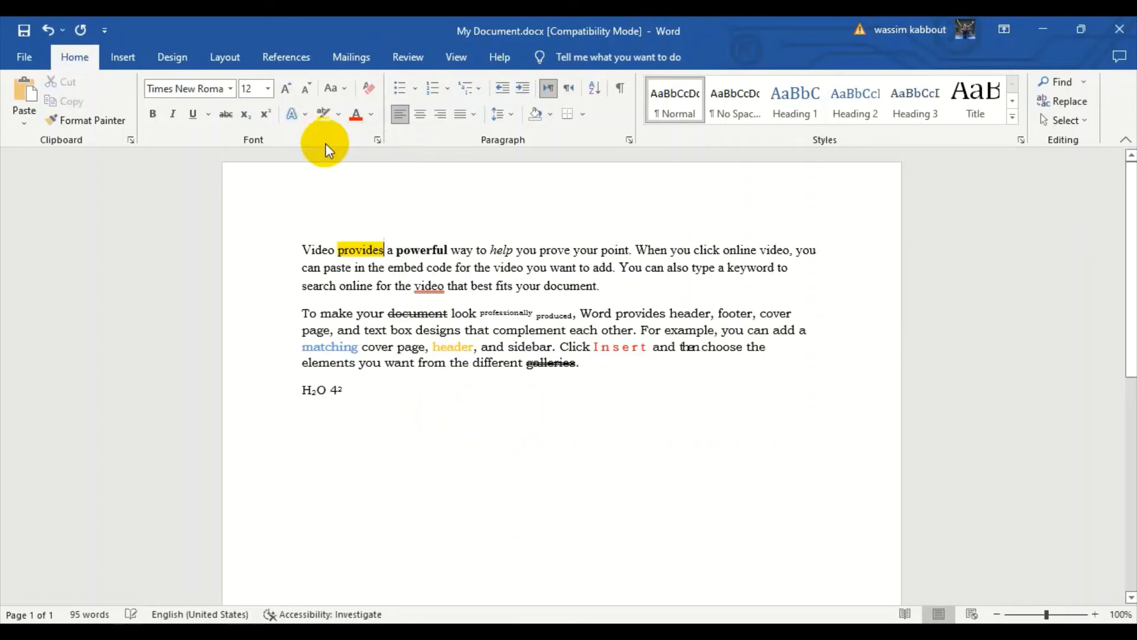
Apply the preset blue text effect with a light blue shadow to the word "footer" in the second paragraph.
double_click(734, 314)
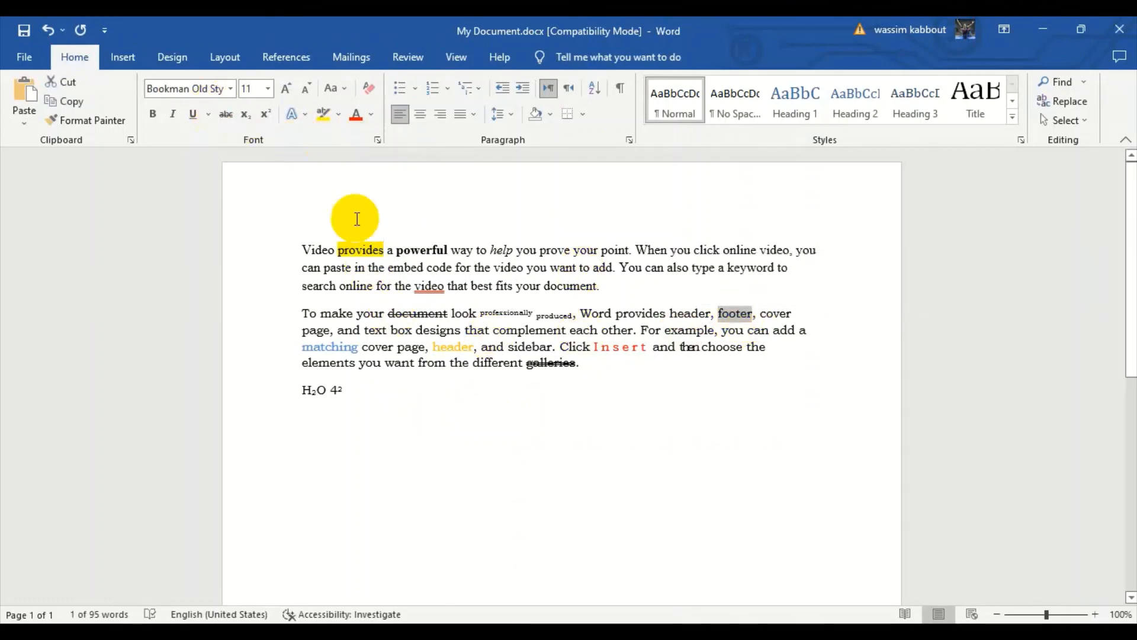
click(306, 116)
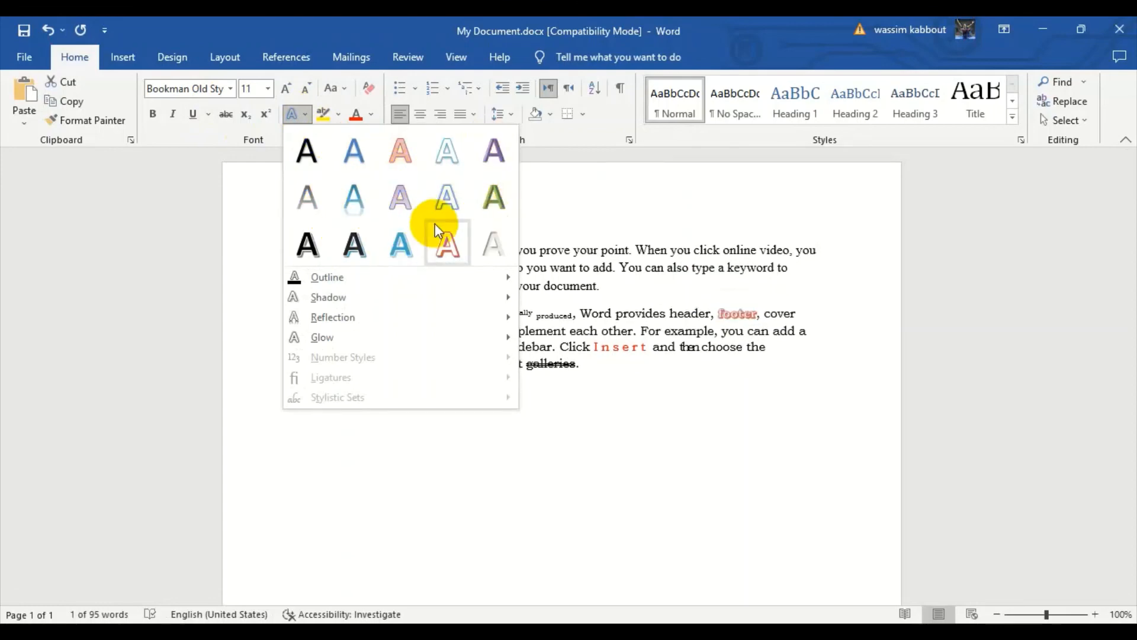
click(414, 230)
Preview the outline, reflection and glow text effects on the word "header" in the second paragraph's first line.
double_click(687, 314)
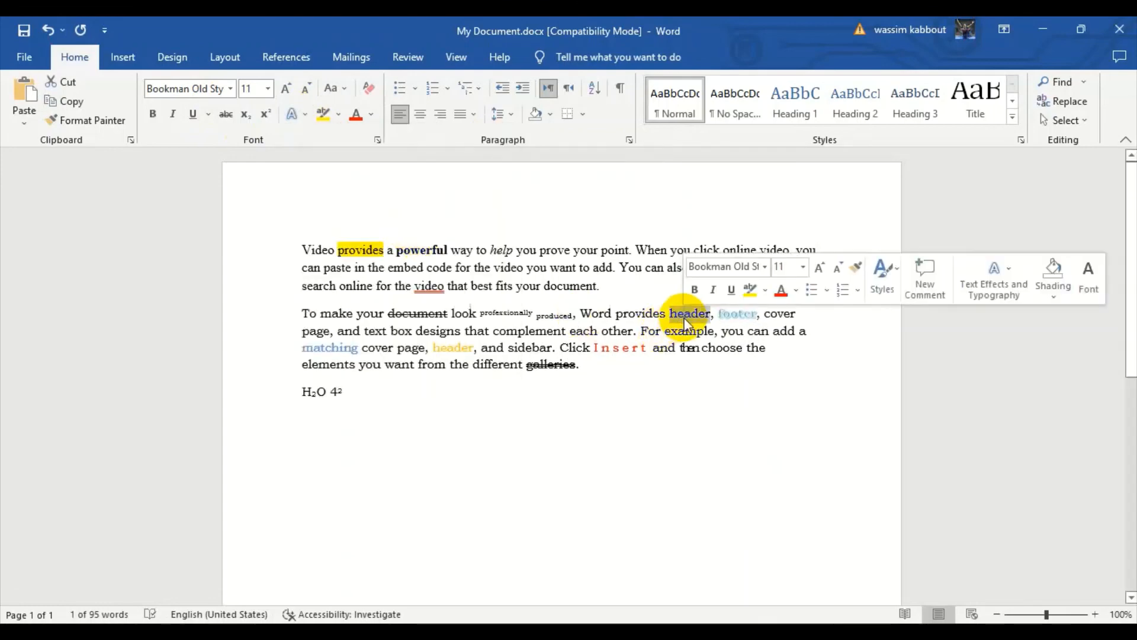
click(306, 114)
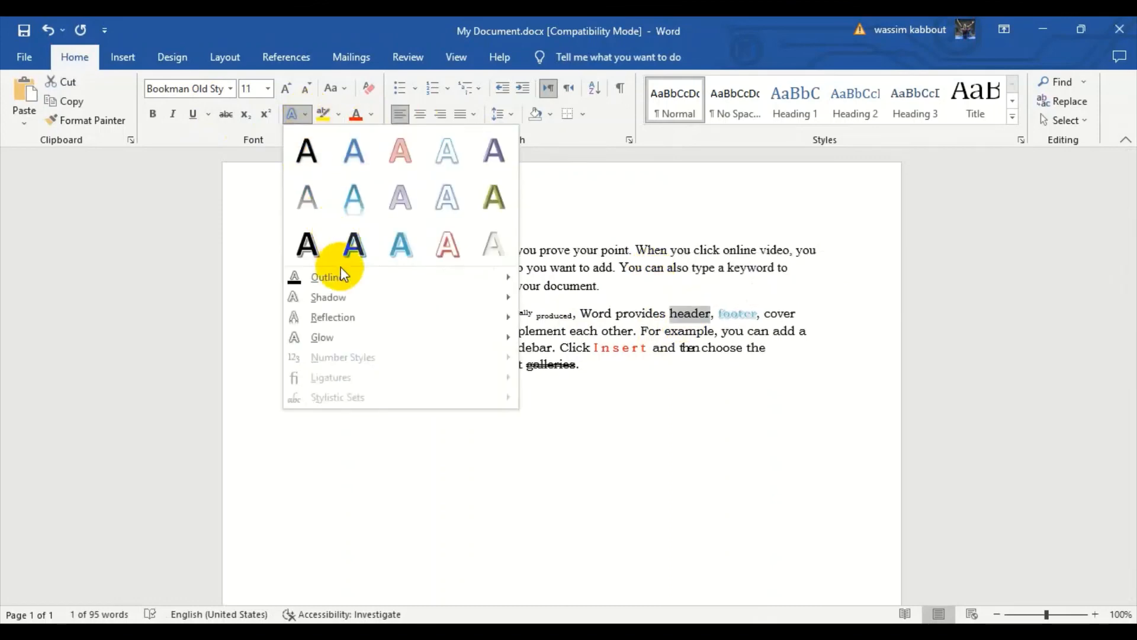
mouse_move(341, 283)
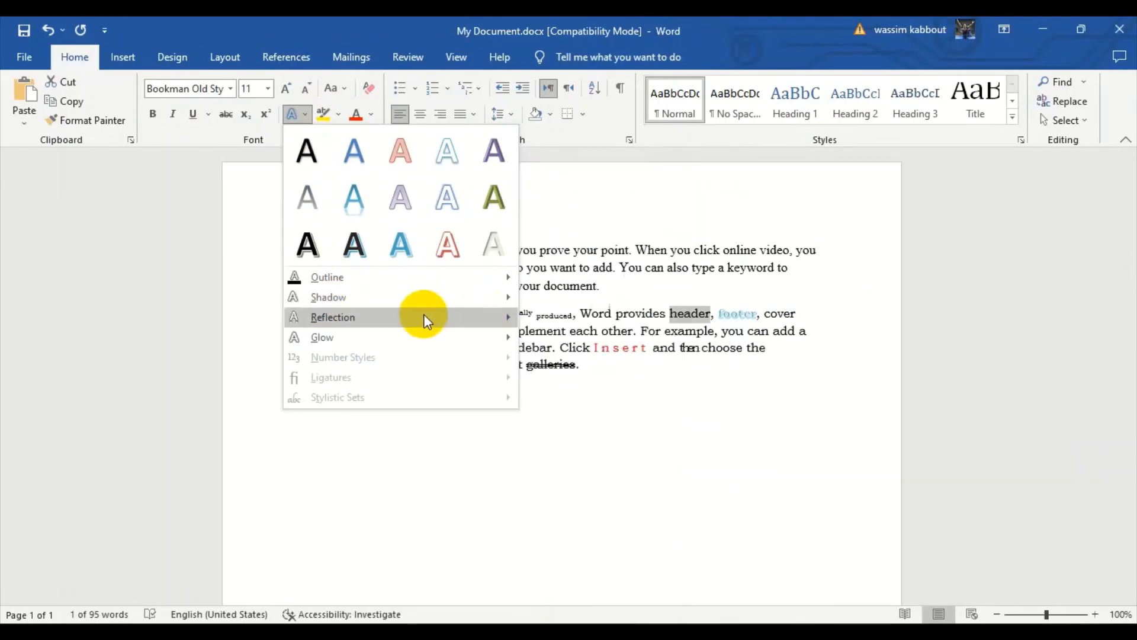
mouse_move(424, 316)
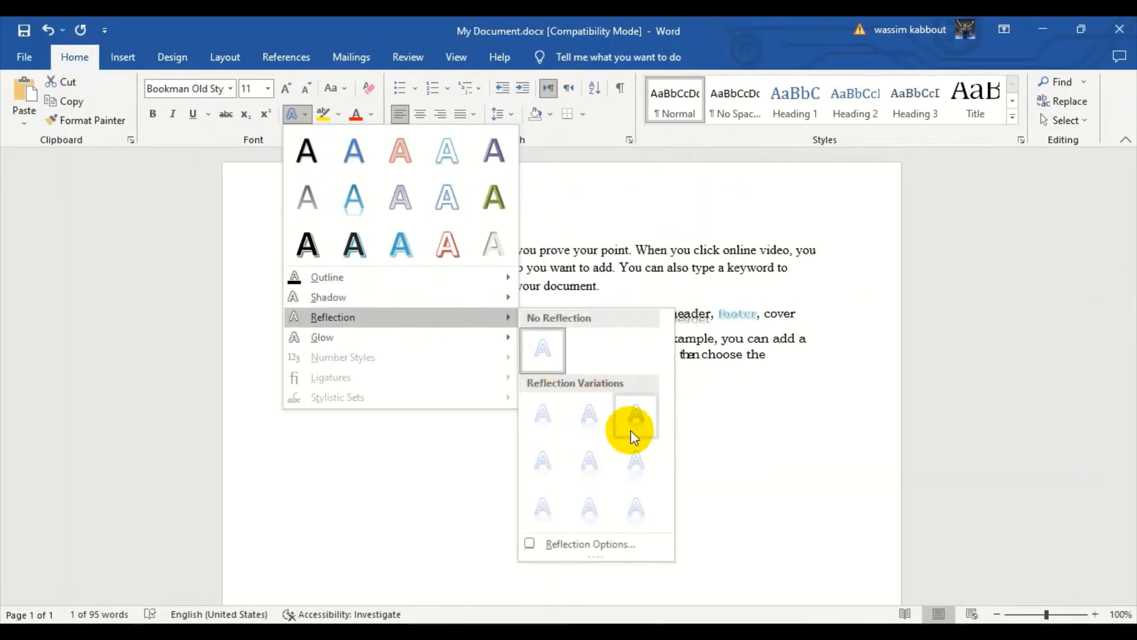
mouse_move(426, 342)
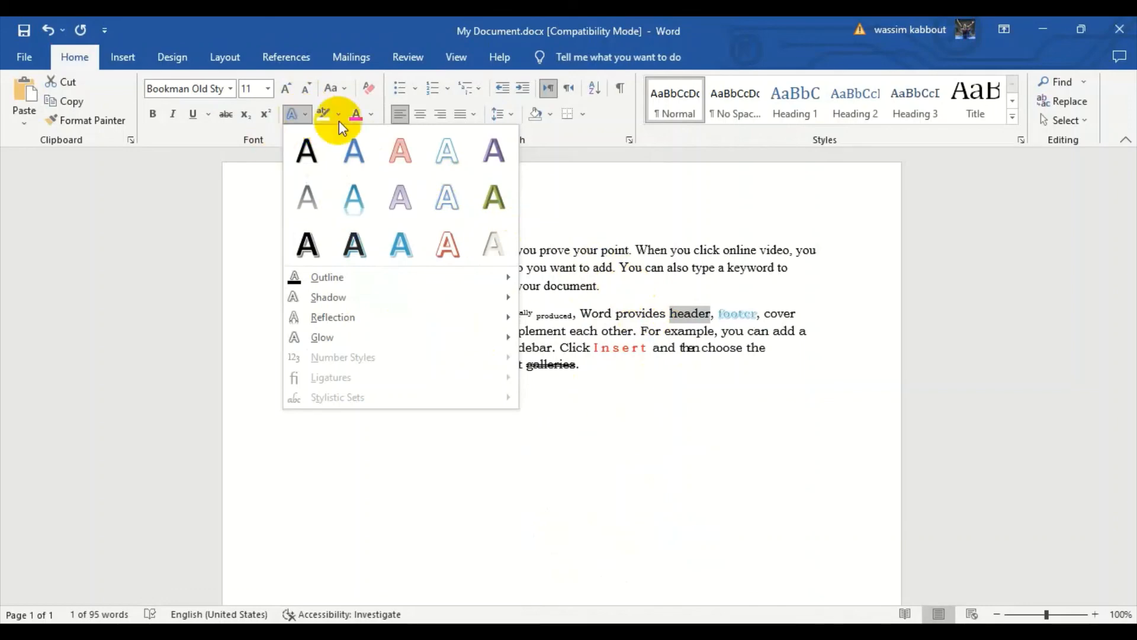
Clear all formatting from the entire first paragraph, returning its text to the default font style.
click(612, 247)
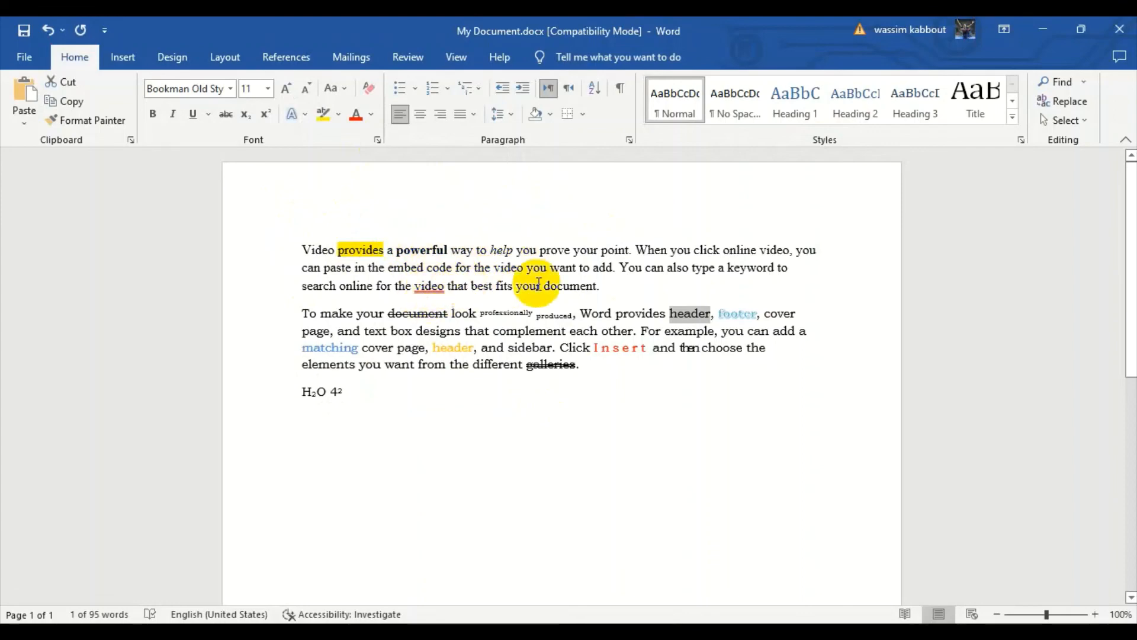
click(611, 287)
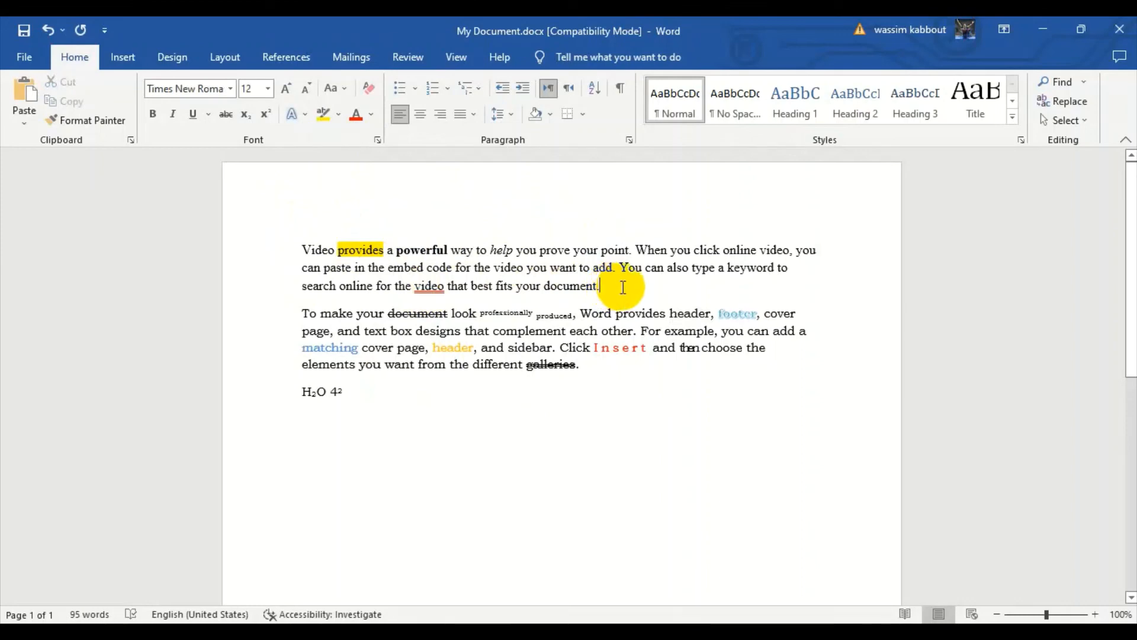
drag(615, 287, 304, 247)
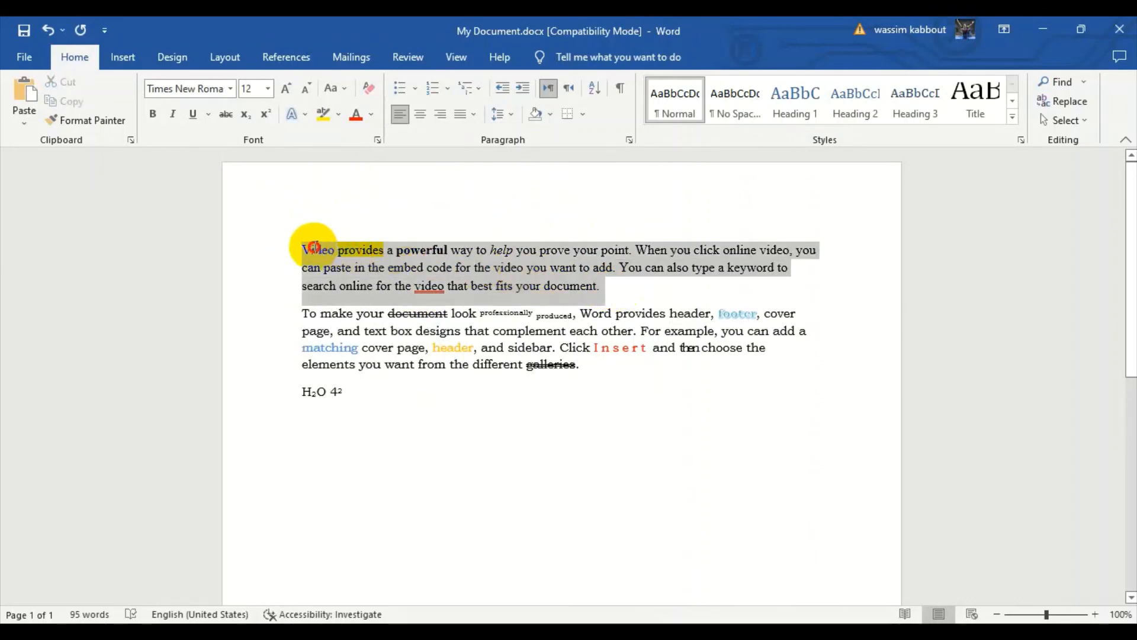
click(364, 90)
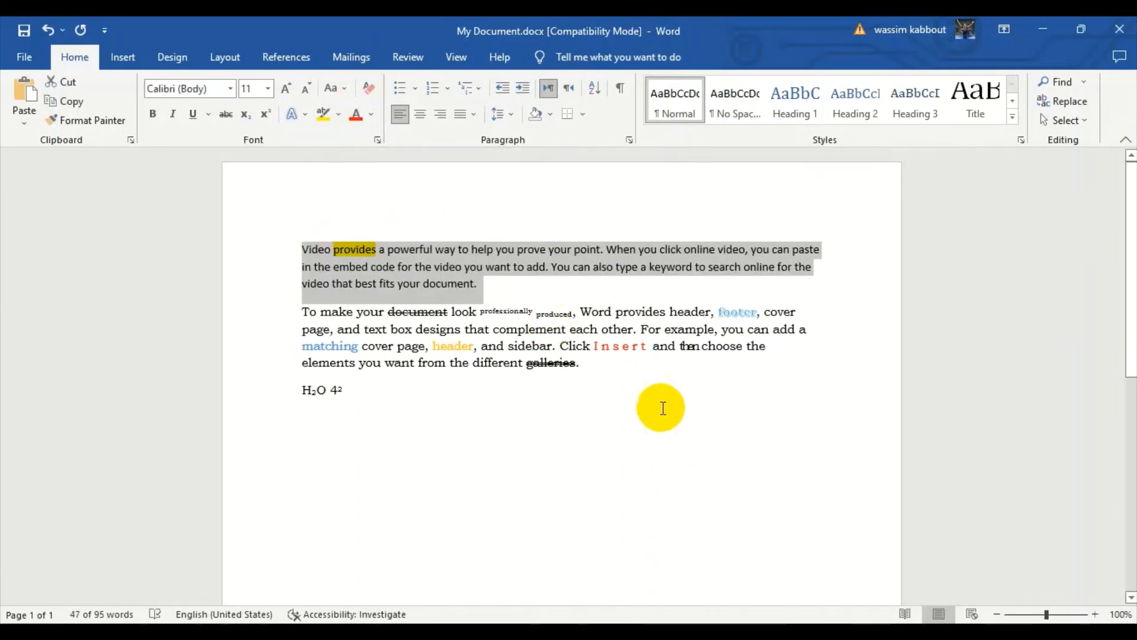
click(521, 294)
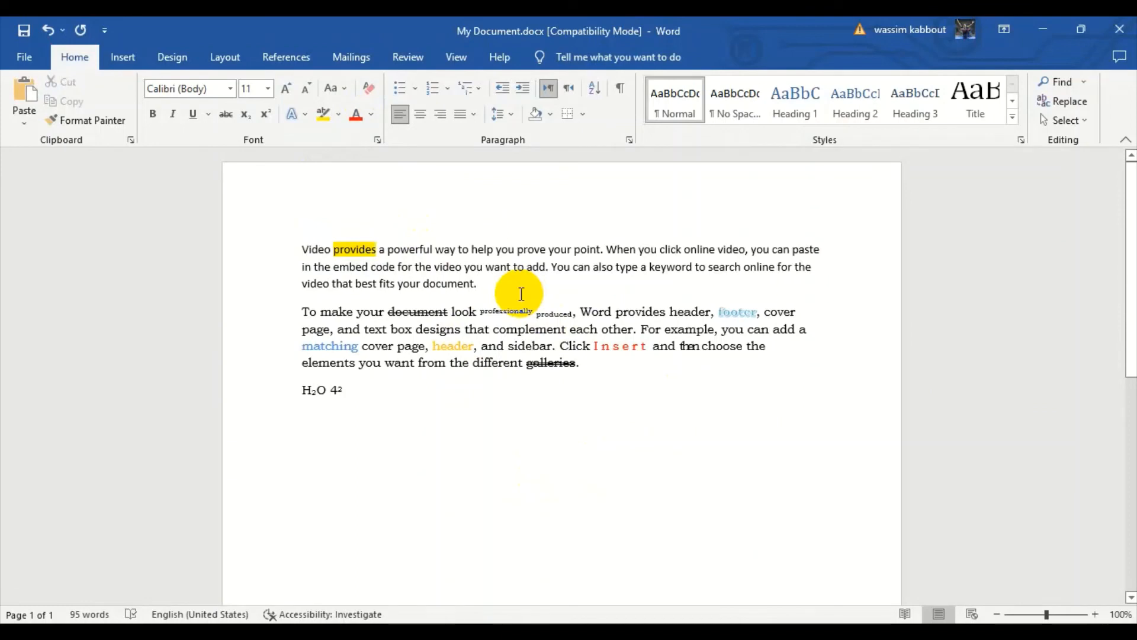
Remove the highlight from the word "provides" in the first paragraph by setting its highlight to No Color.
double_click(346, 253)
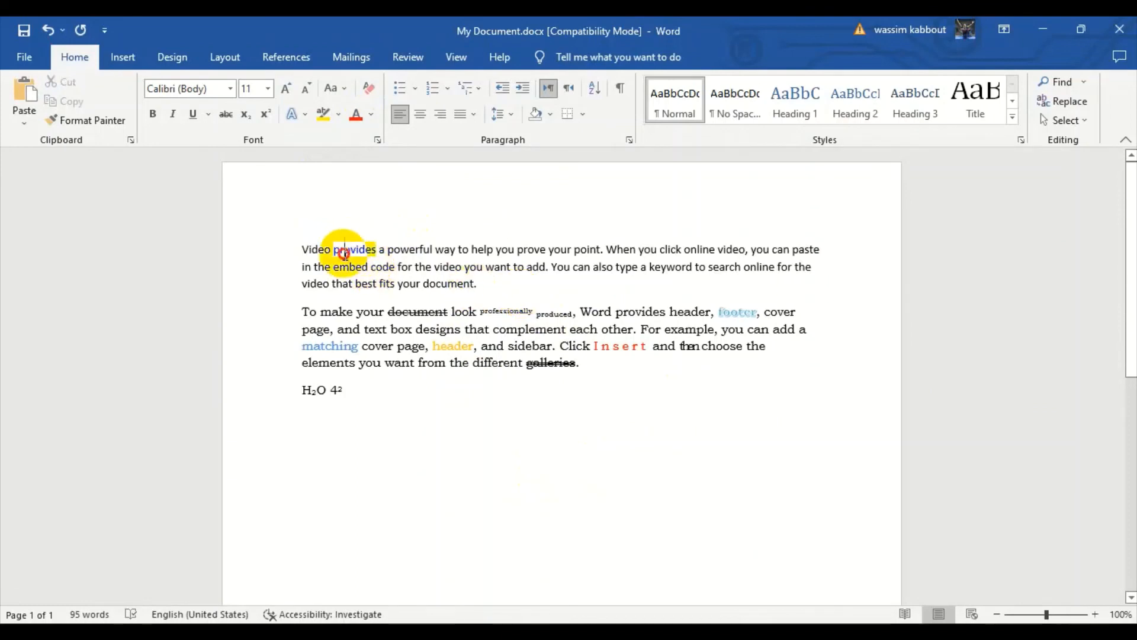
click(322, 113)
click(337, 114)
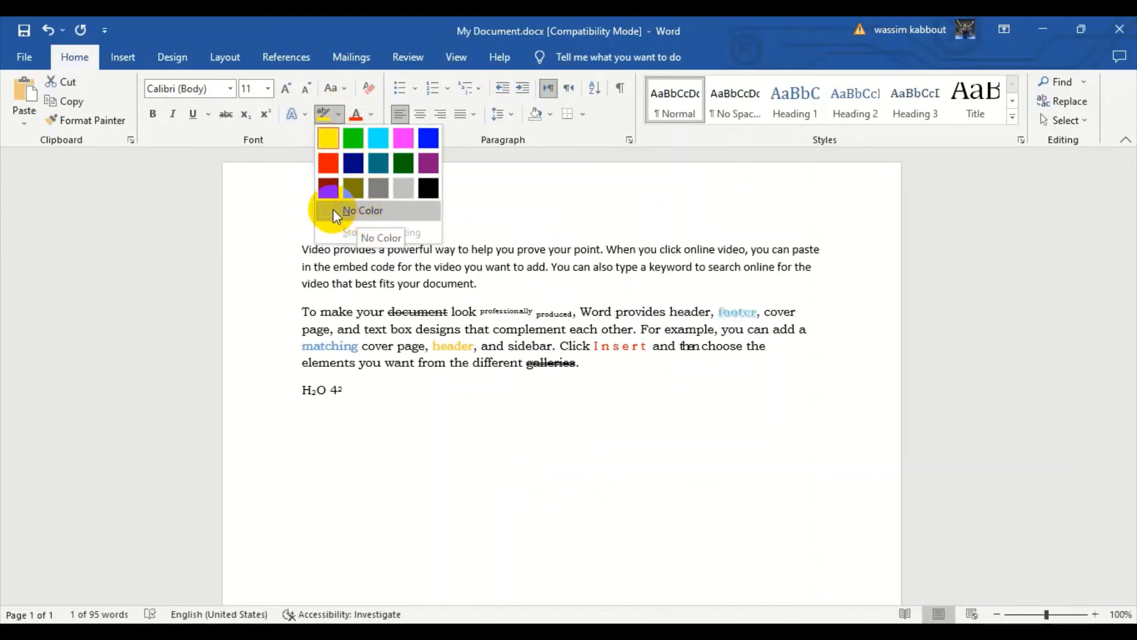
click(357, 210)
key(Right)
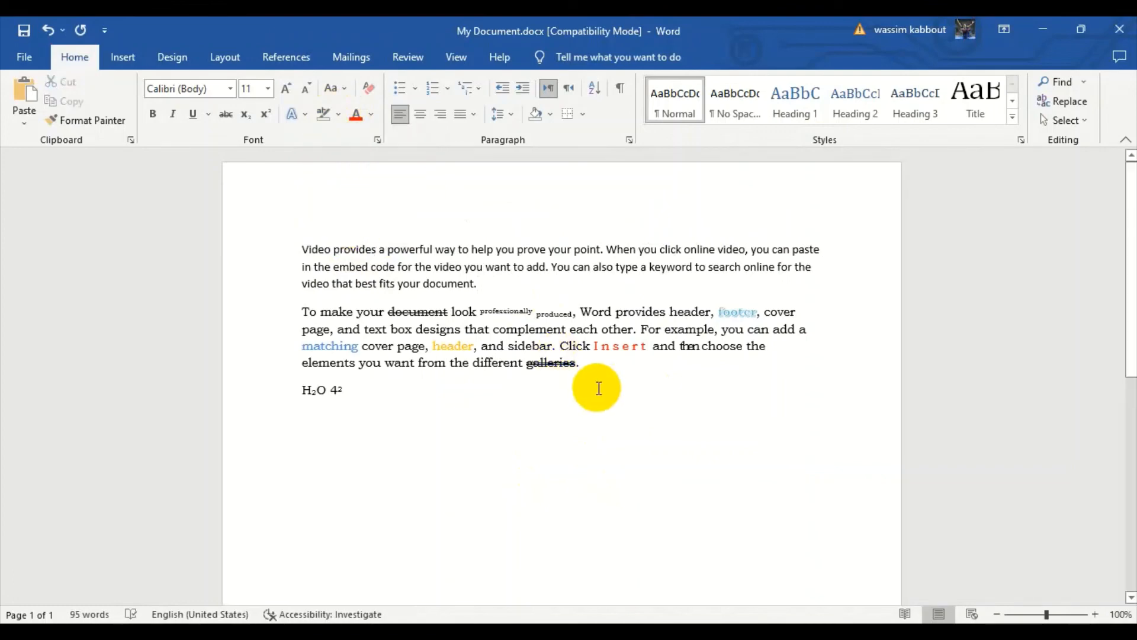